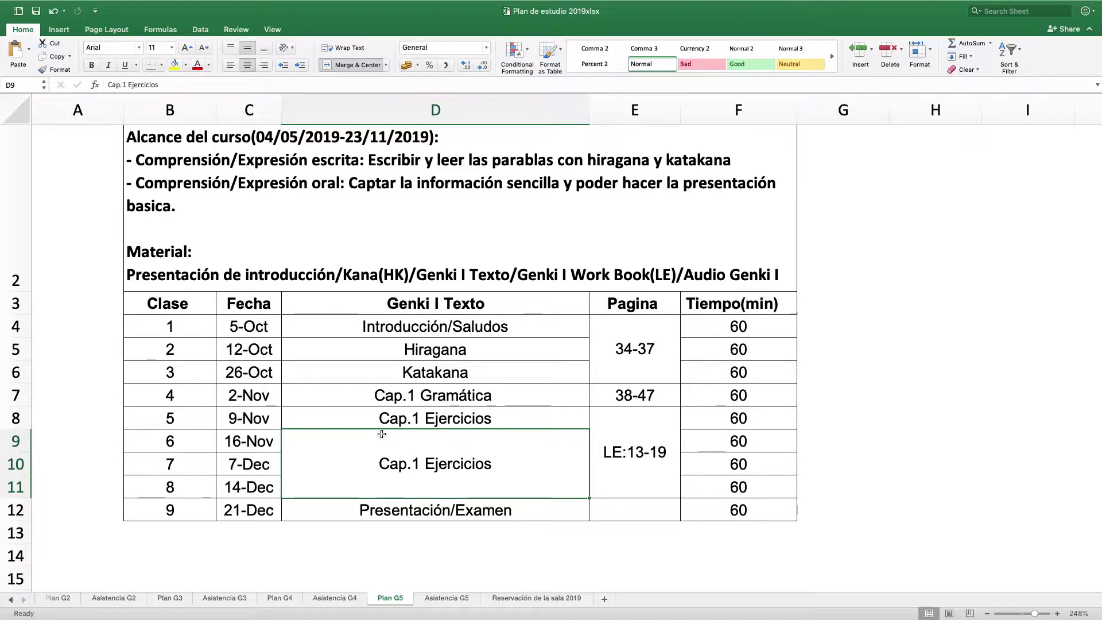
# Put the Excel study plan window out of the way and open the Word document Cap 1 full screen.
pyautogui.moveTo(153, 2)
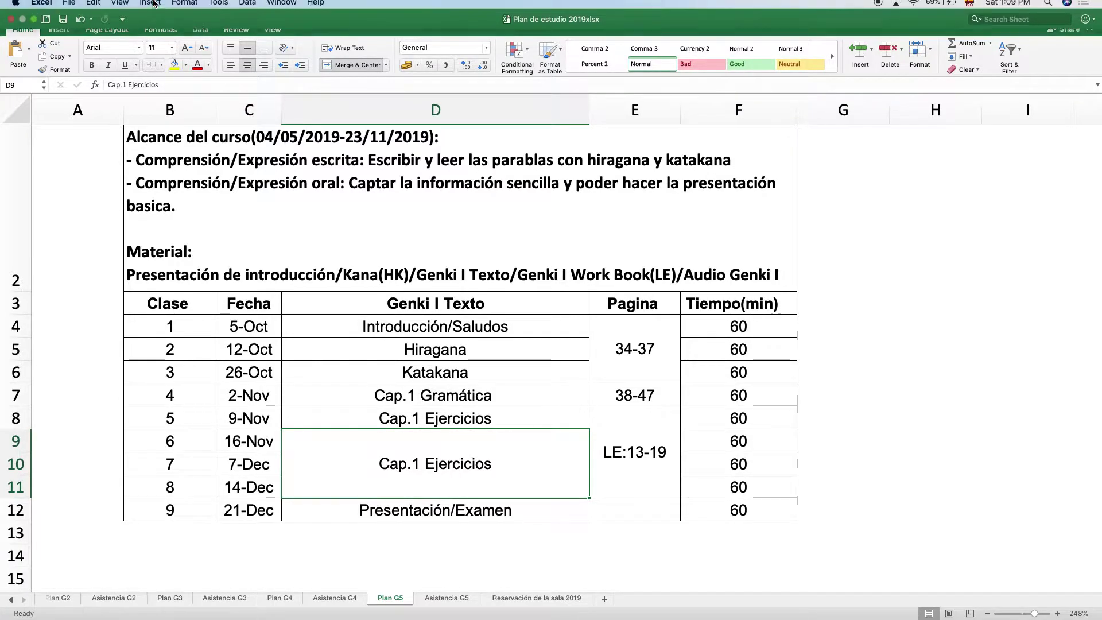
pyautogui.click(35, 26)
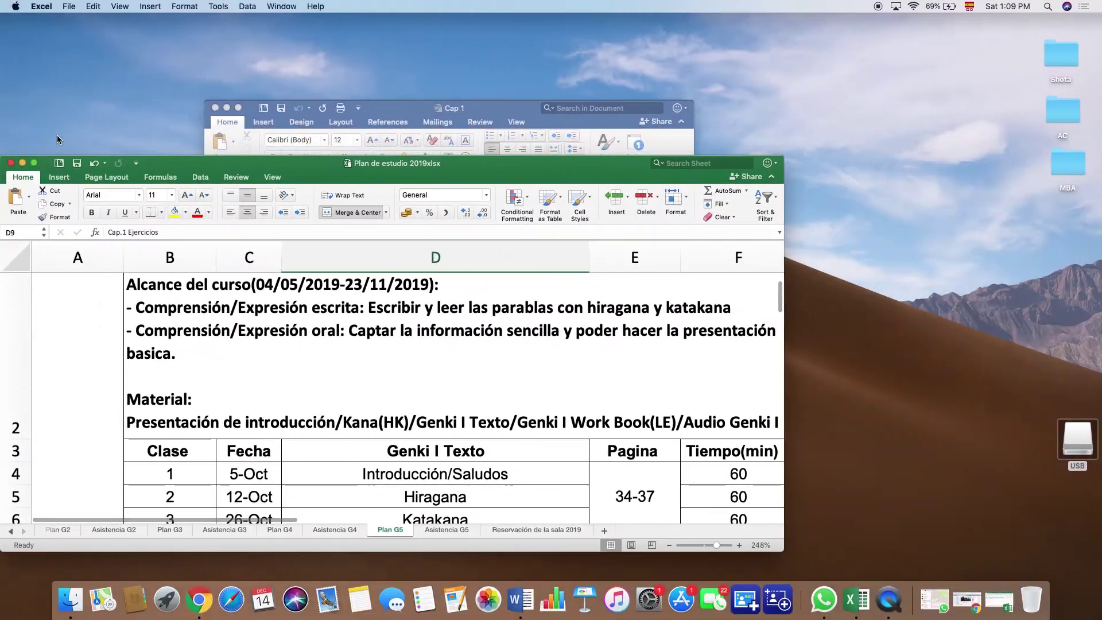
pyautogui.click(24, 164)
pyautogui.click(238, 108)
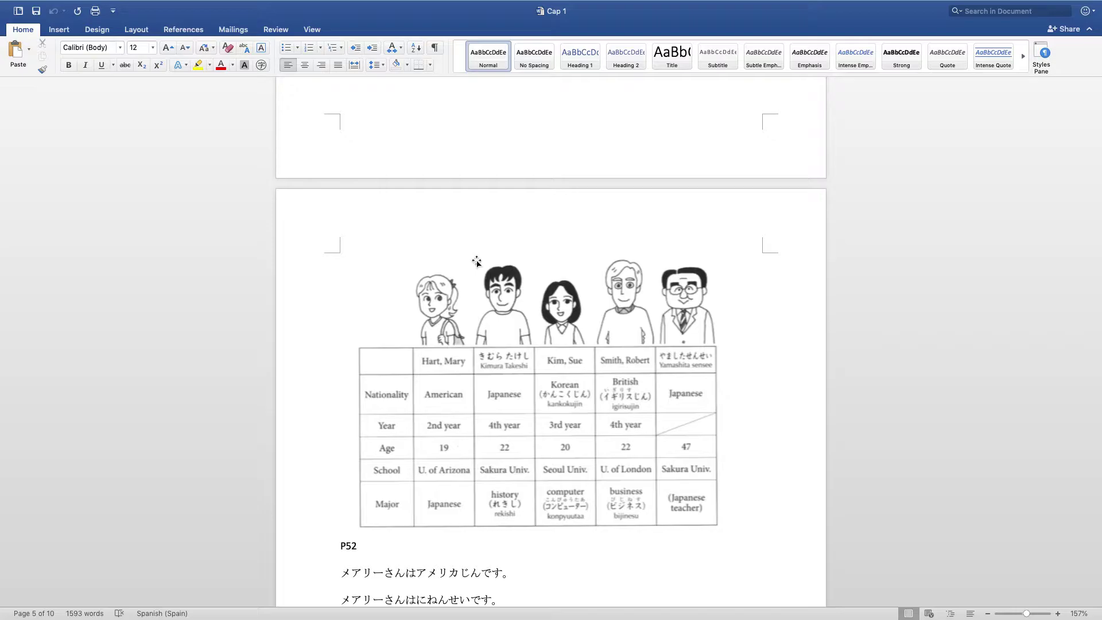
# Insert five blank lines between the P52 heading and the first Japanese sentence below it.
pyautogui.scroll(5, 486, 343)
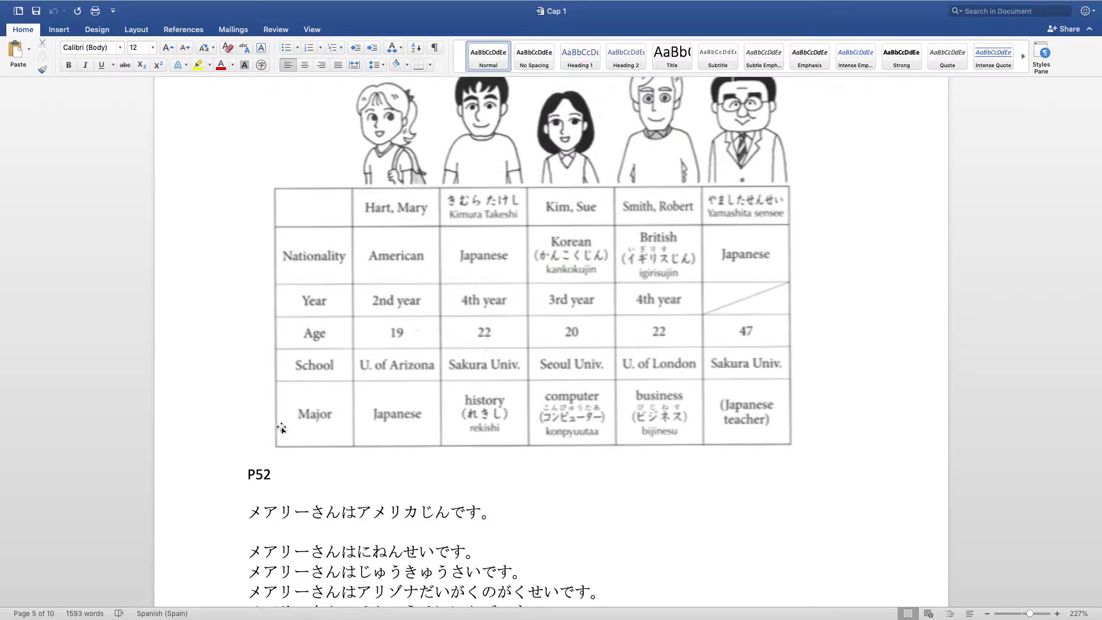
pyautogui.click(247, 511)
pyautogui.press('Return')
pyautogui.press('Return')
pyautogui.press('Return')
pyautogui.press('Return')
pyautogui.press('Return')
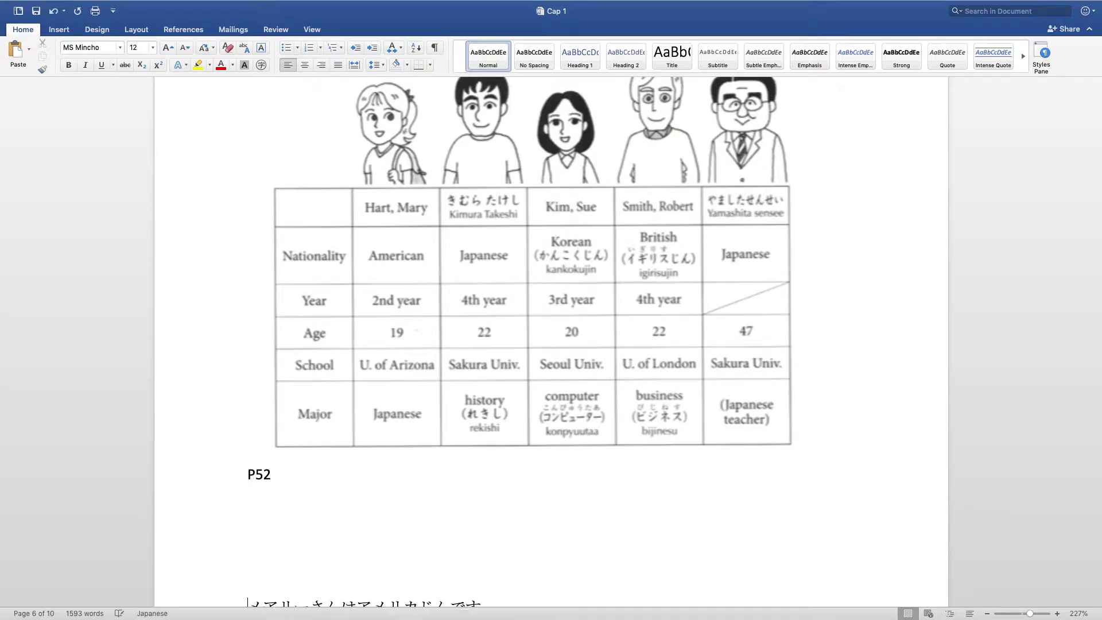
# Examine the illustrated table of nationality, year, age, school and major above the P52 heading.
pyautogui.hotkey('ctrl', 'space')
pyautogui.scroll(2, 355, 353)
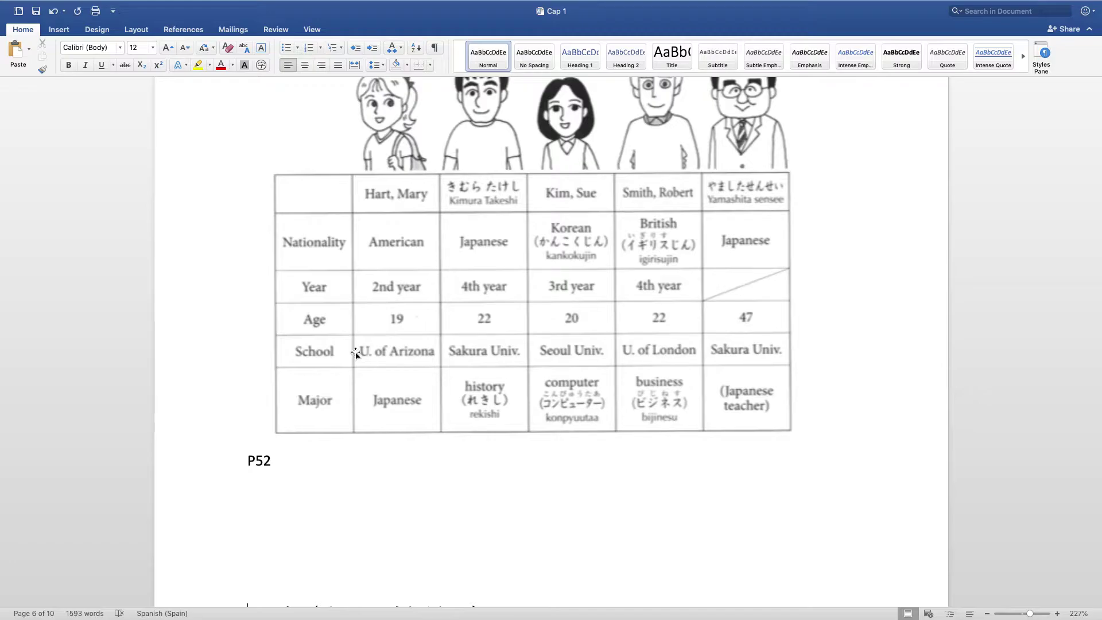
pyautogui.scroll(3, 314, 504)
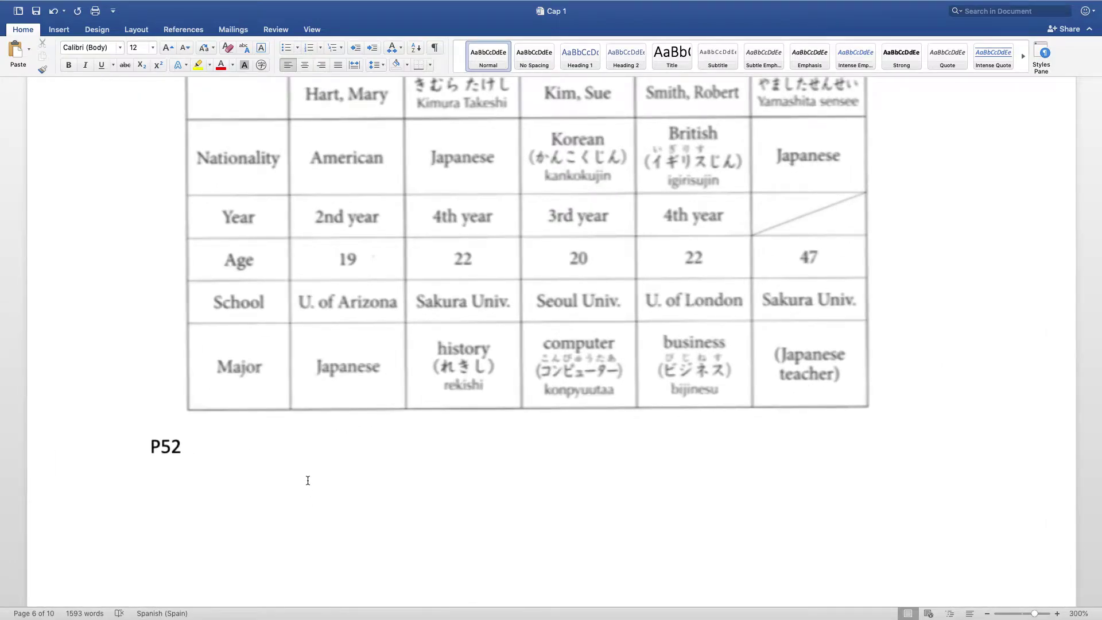
pyautogui.scroll(3, 307, 479)
pyautogui.scroll(1, 308, 480)
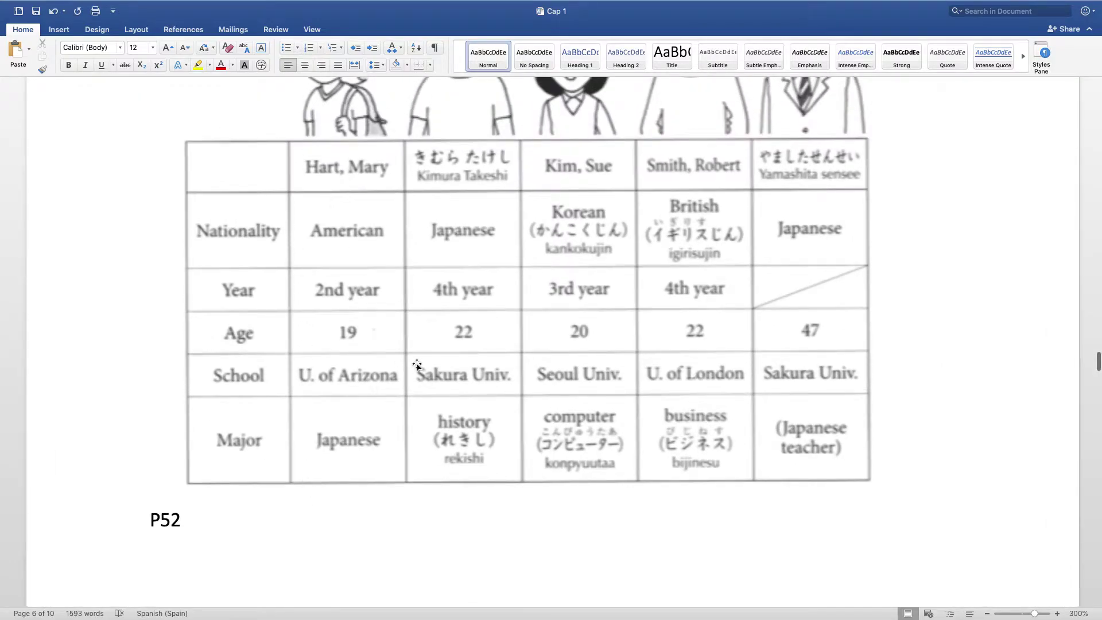
pyautogui.scroll(2, 412, 440)
pyautogui.scroll(2, 412, 440)
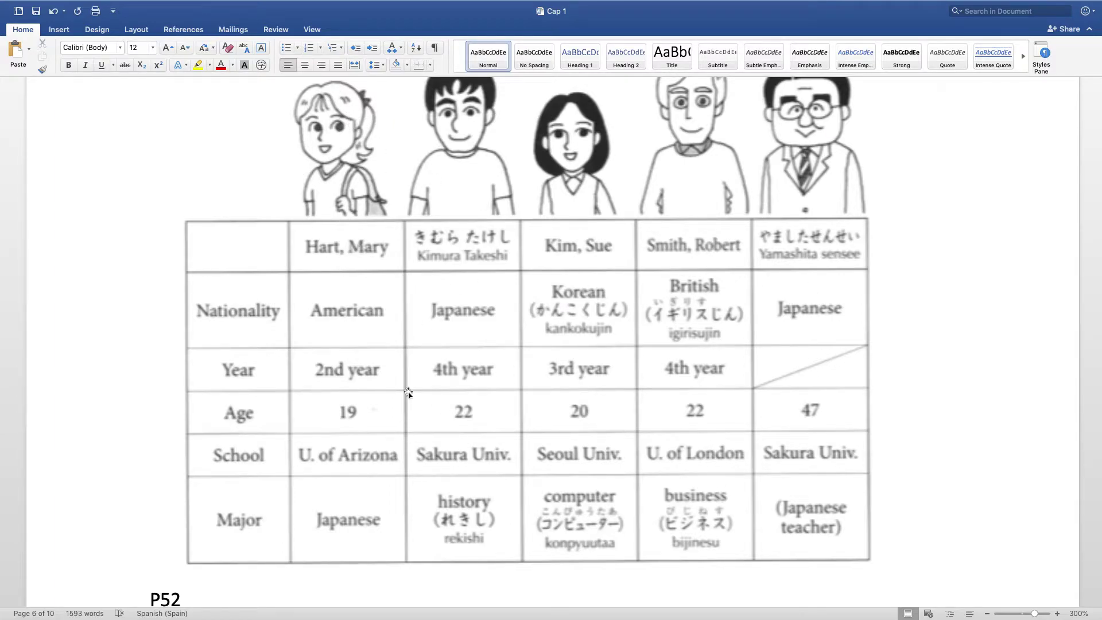
pyautogui.scroll(-5, 408, 393)
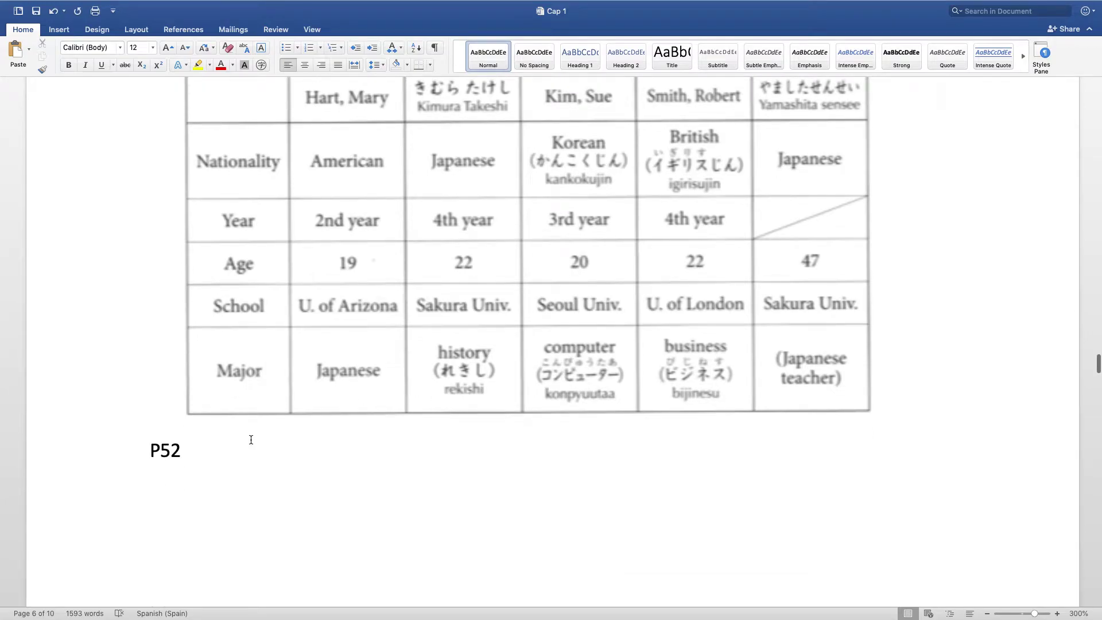
# Set the input source to Hiragana and start the line below P52 with わたしは.
pyautogui.press('Return')
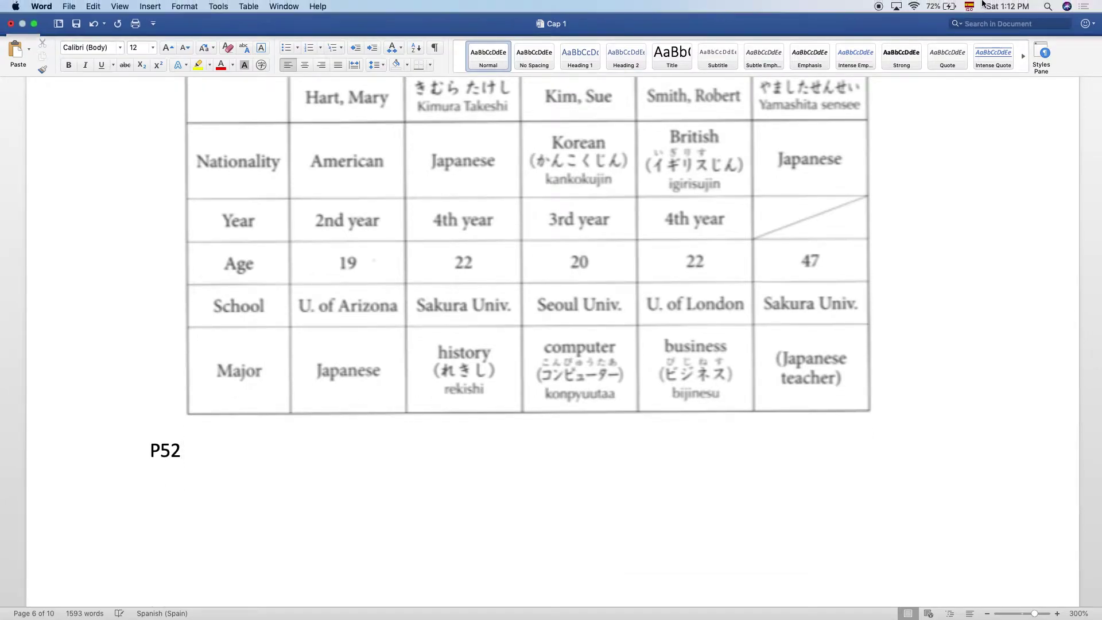
pyautogui.click(969, 6)
pyautogui.click(987, 34)
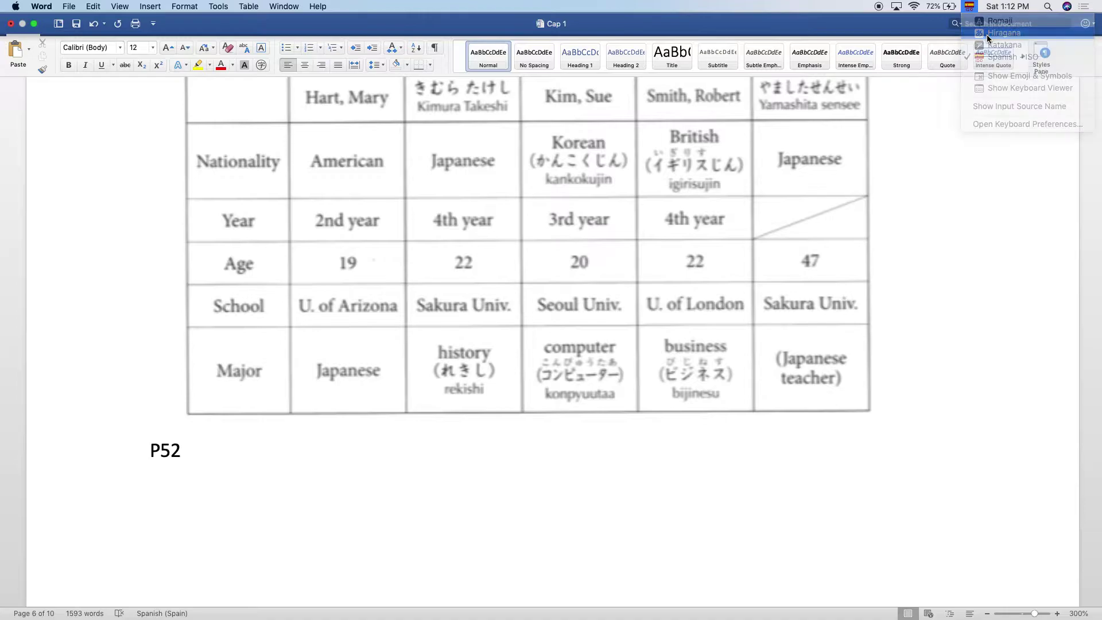
pyautogui.scroll(2, 284, 230)
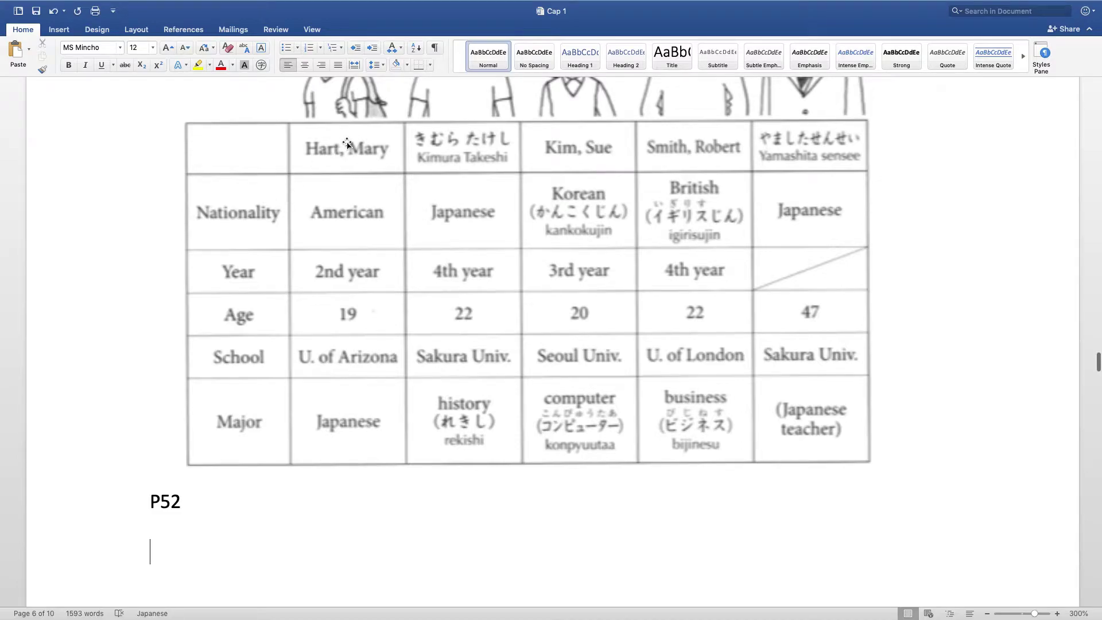
pyautogui.scroll(1, 347, 144)
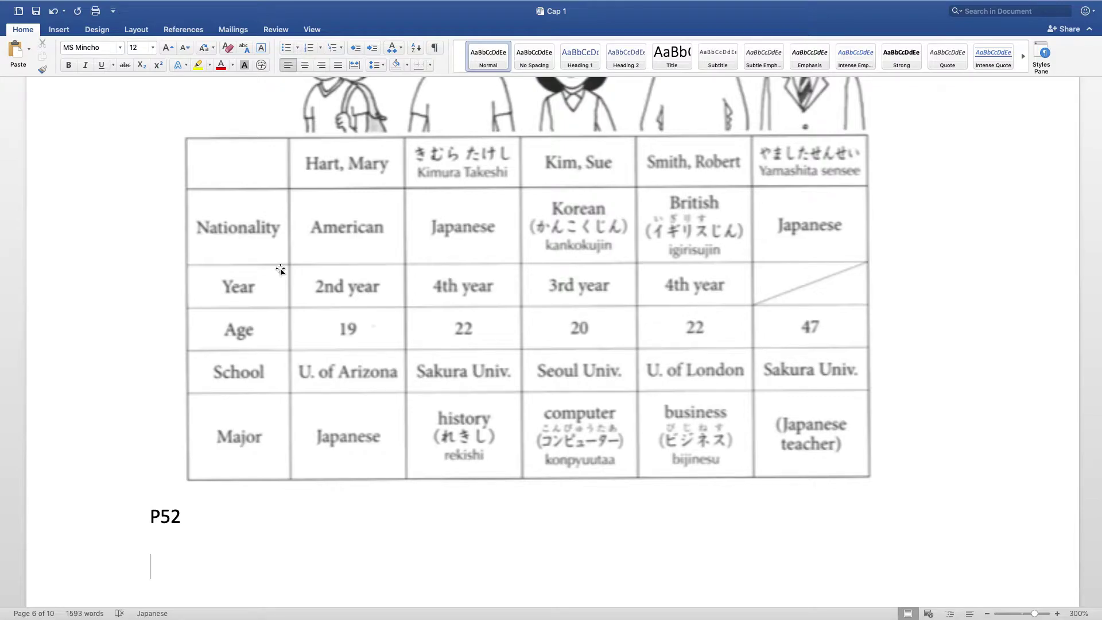
pyautogui.write('war')
pyautogui.press('BackSpace')
pyautogui.write('w')
pyautogui.press('BackSpace')
pyautogui.write('tashiha')
pyautogui.press('Return')
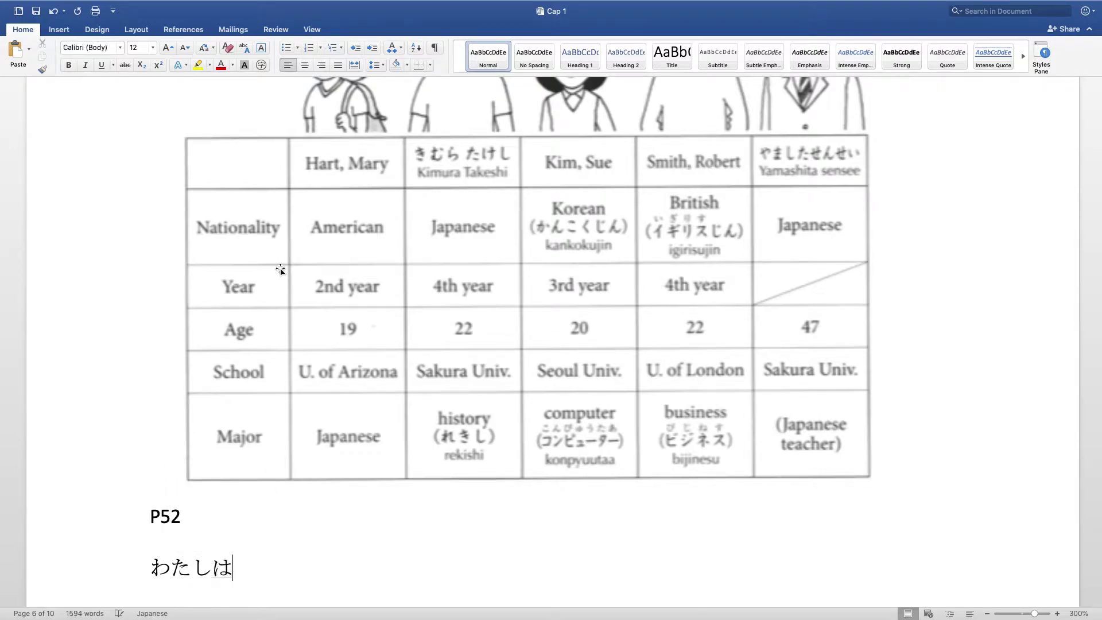
# Complete the Japanese sentence after わたしは with メキシコです。.
pyautogui.scroll(-1, 128, 360)
pyautogui.write('meki')
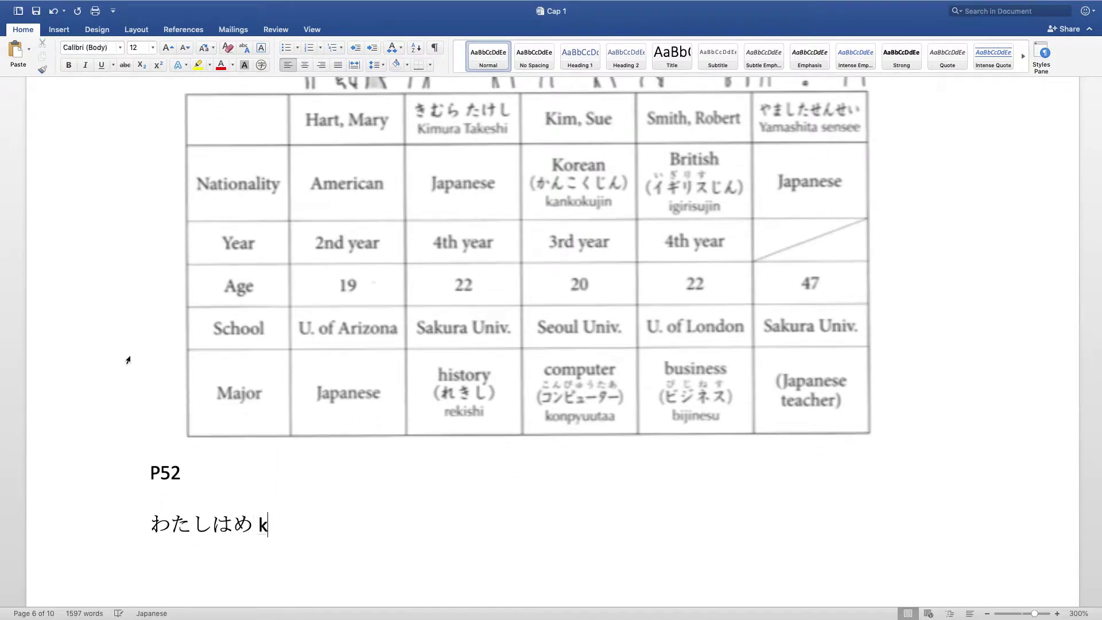
pyautogui.press('BackSpace')
pyautogui.write('kishiko')
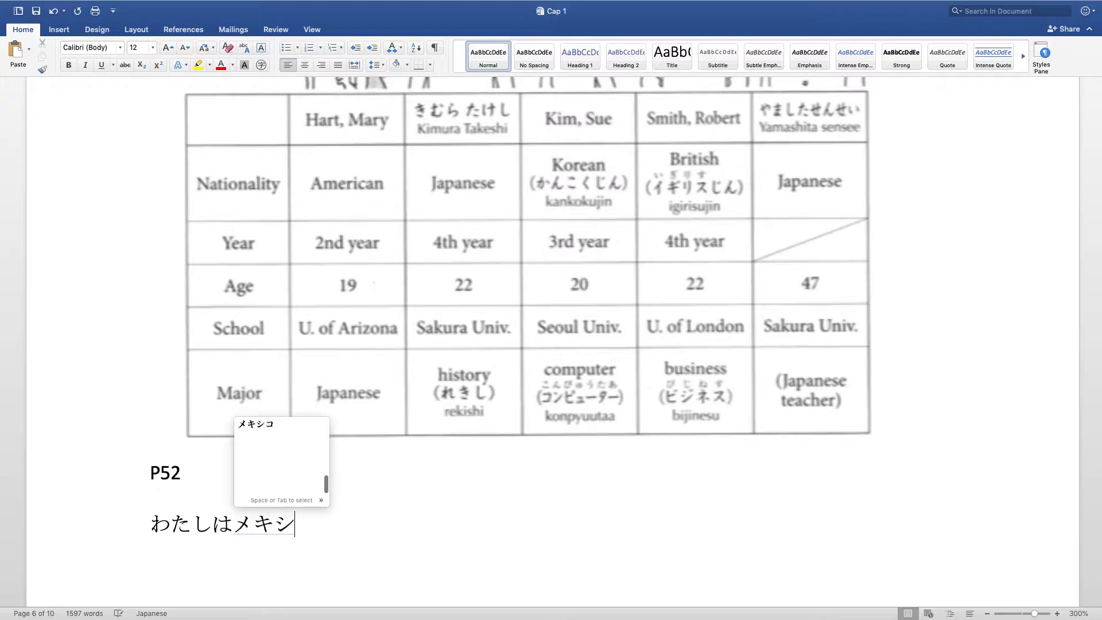
pyautogui.press('Return')
pyautogui.scroll(5, 390, 528)
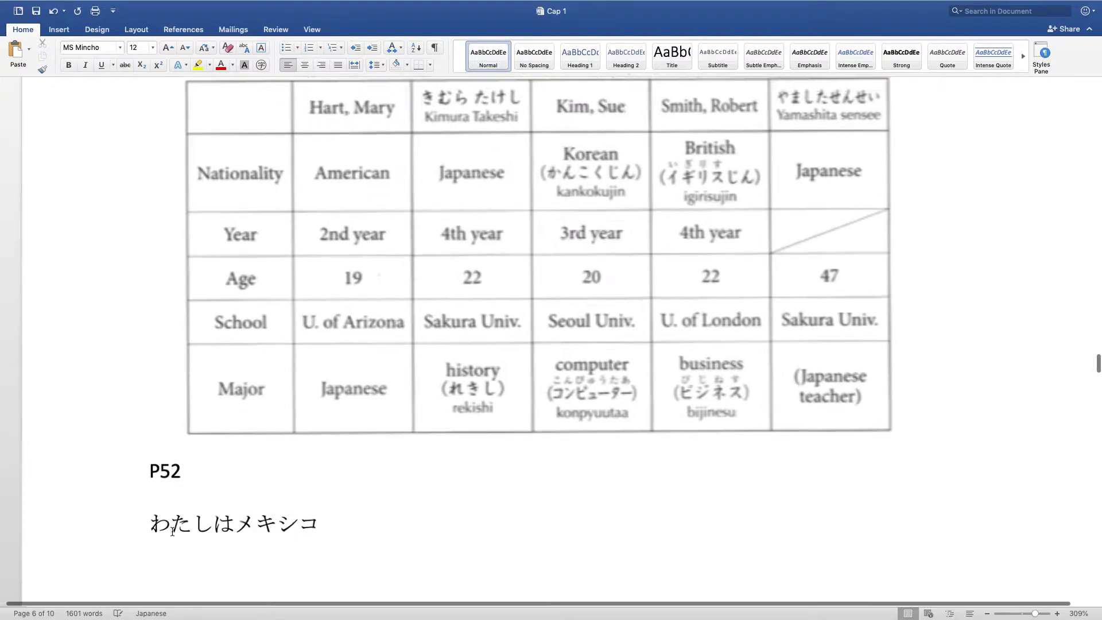
pyautogui.write('cdxu')
pyautogui.press('BackSpace')
pyautogui.press('BackSpace')
pyautogui.press('BackSpace')
pyautogui.press('BackSpace')
pyautogui.press('BackSpace')
pyautogui.write('desu.')
pyautogui.press('Return')
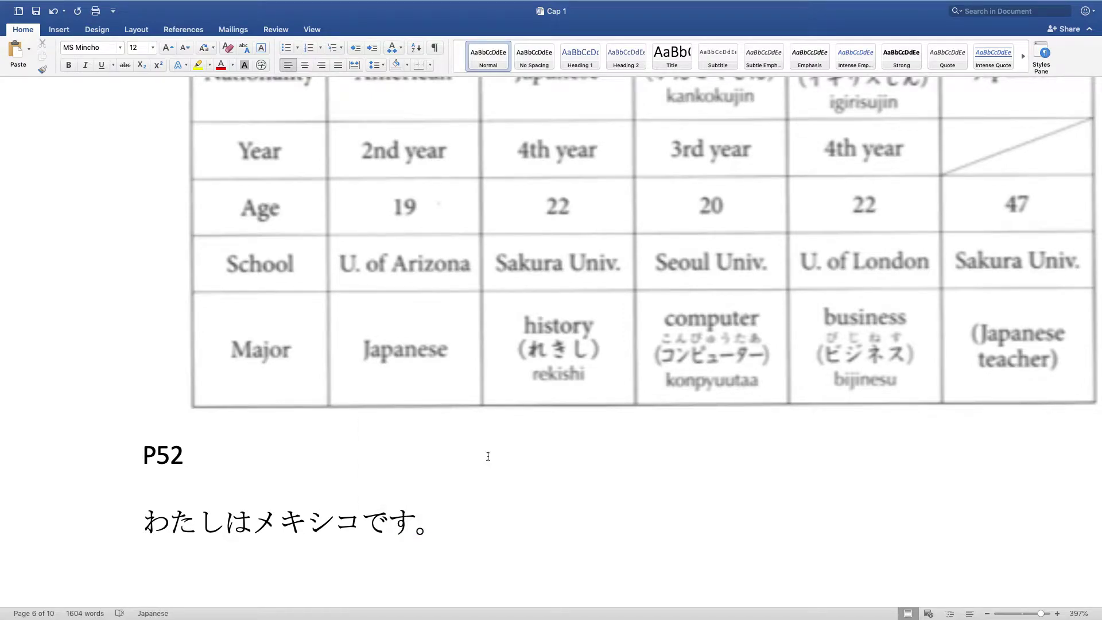
# Set the input source to Spanish - ISO and start a romaji line under the Japanese sentence with "Watashiwa".
pyautogui.click(982, 6)
pyautogui.click(969, 6)
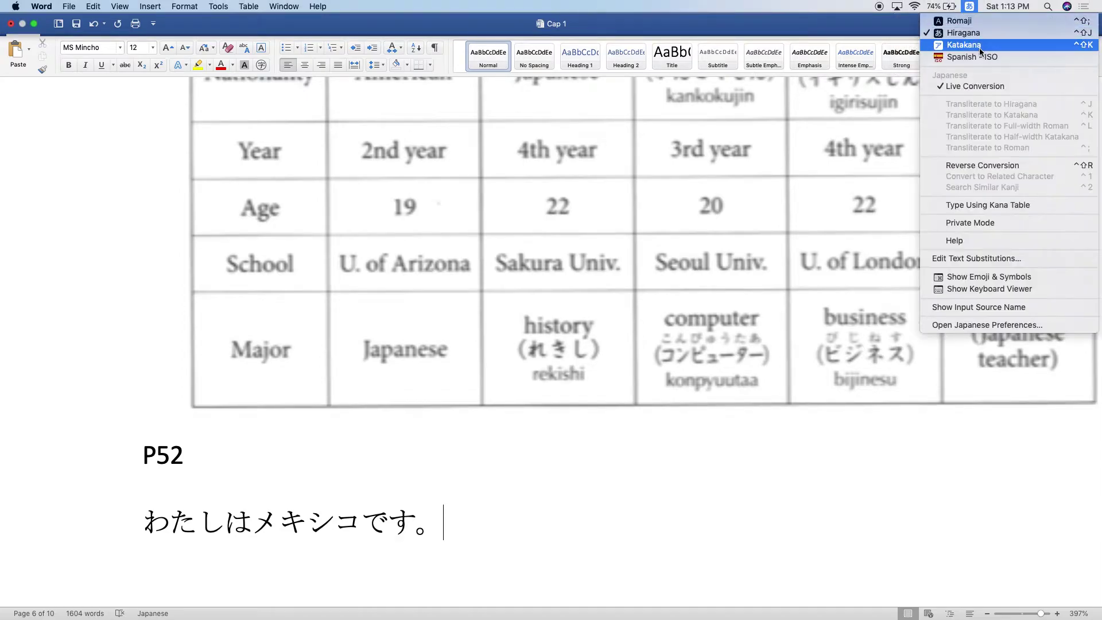
pyautogui.click(981, 56)
pyautogui.write('wa')
pyautogui.press('BackSpace')
pyautogui.press('BackSpace')
pyautogui.press('Return')
pyautogui.write('wa')
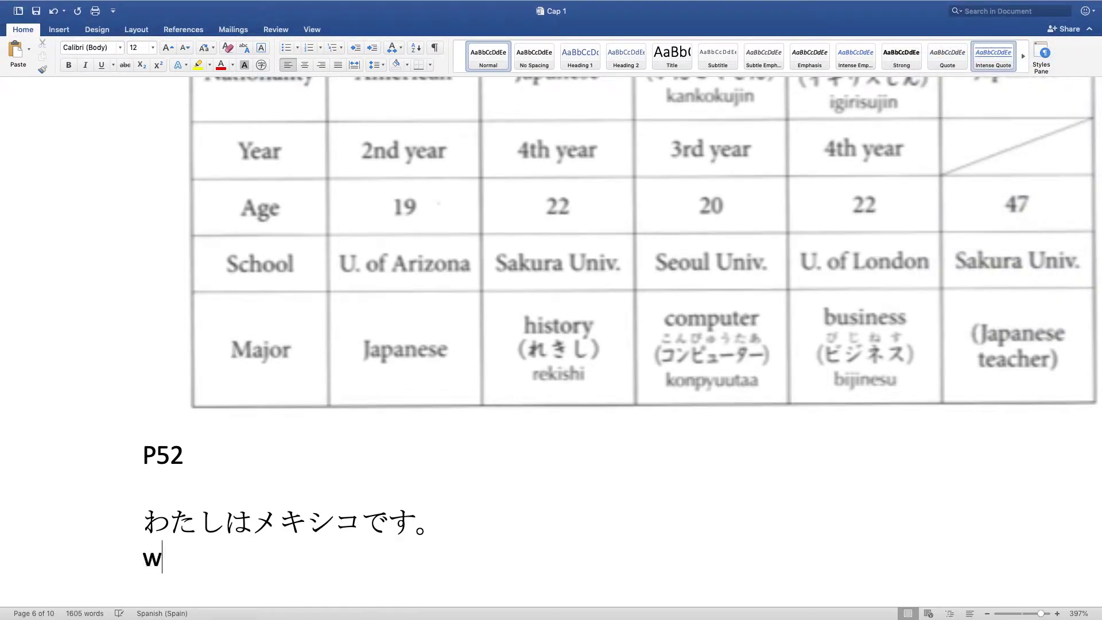
pyautogui.write('tashiwa ')
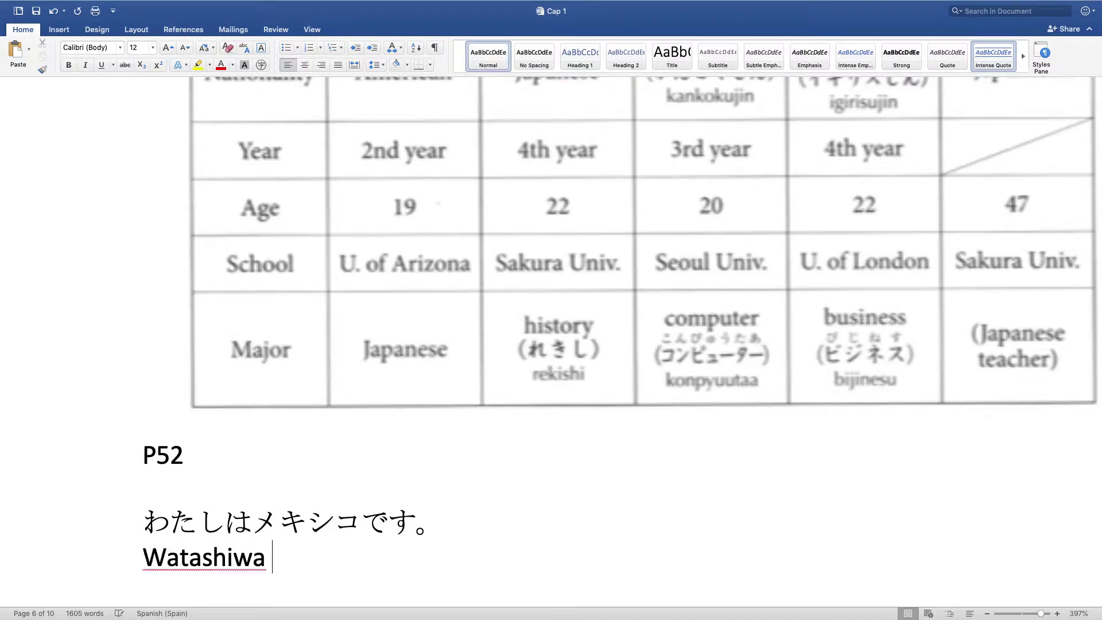
# Complete the romaji line after "Watashiwa" with "mexio jin desu." and start a new line.
pyautogui.write('m')
pyautogui.press('BackSpace')
pyautogui.press('BackSpace')
pyautogui.write('mek')
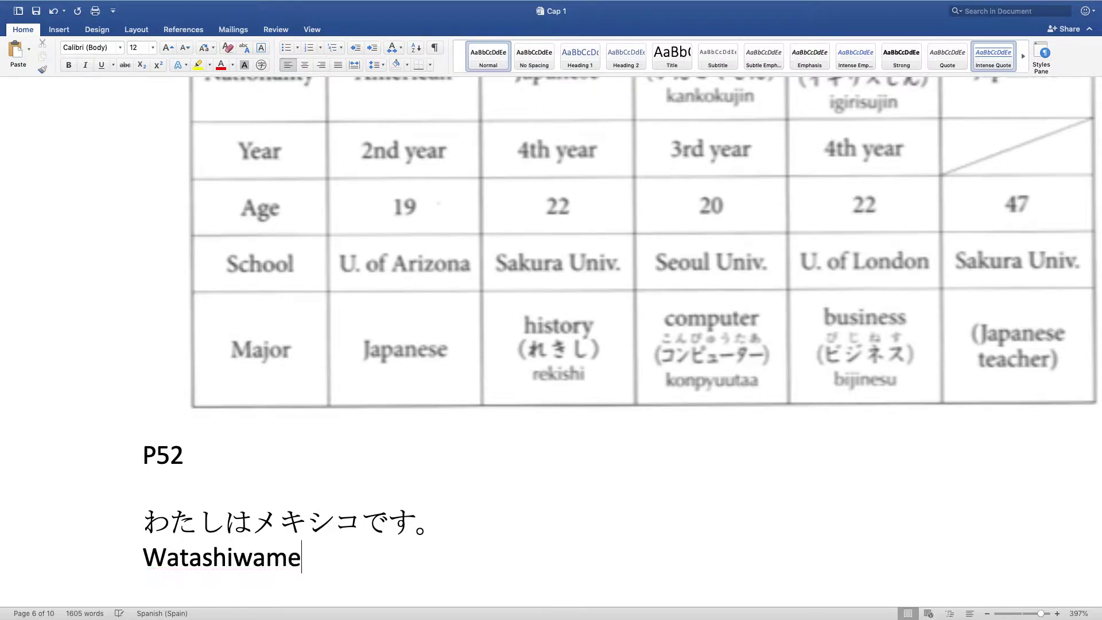
pyautogui.press('BackSpace')
pyautogui.press('BackSpace')
pyautogui.press('BackSpace')
pyautogui.write('mex')
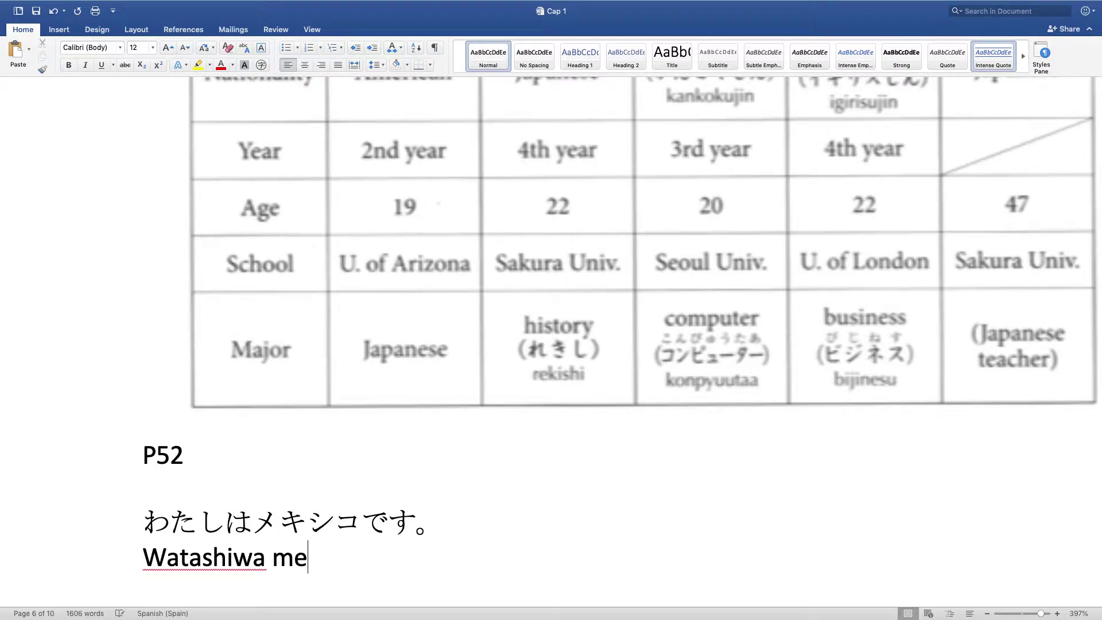
pyautogui.write('io jin desy')
pyautogui.press('BackSpace')
pyautogui.write('u.')
pyautogui.press('Return')
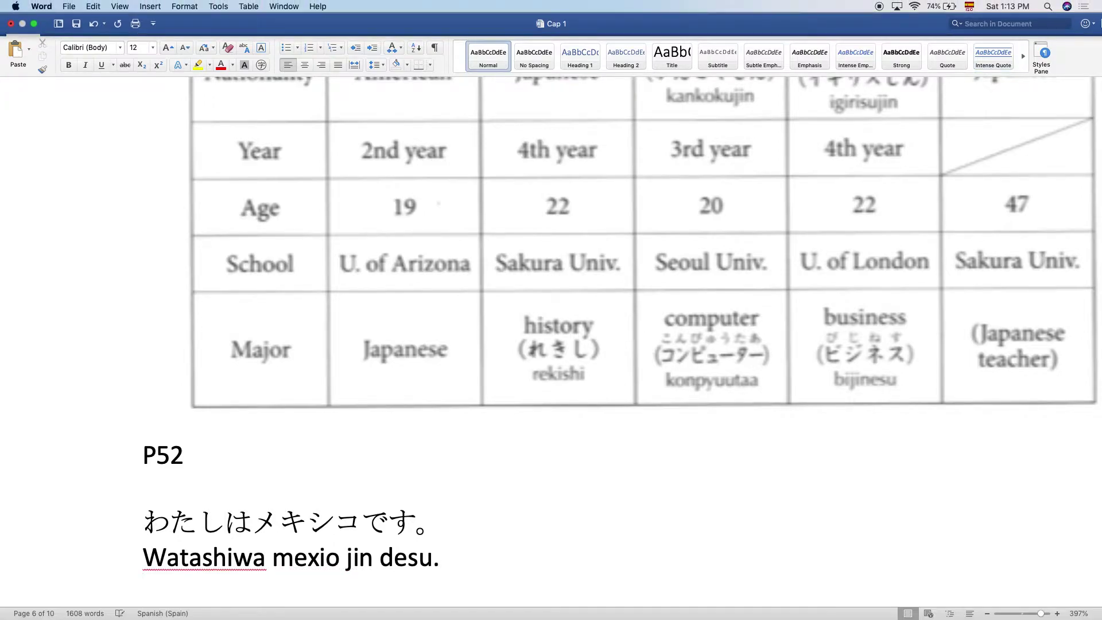
# With Hiragana input, insert じん between メキシコ and です in the first sentence and highlight it.
pyautogui.click(968, 7)
pyautogui.click(1004, 32)
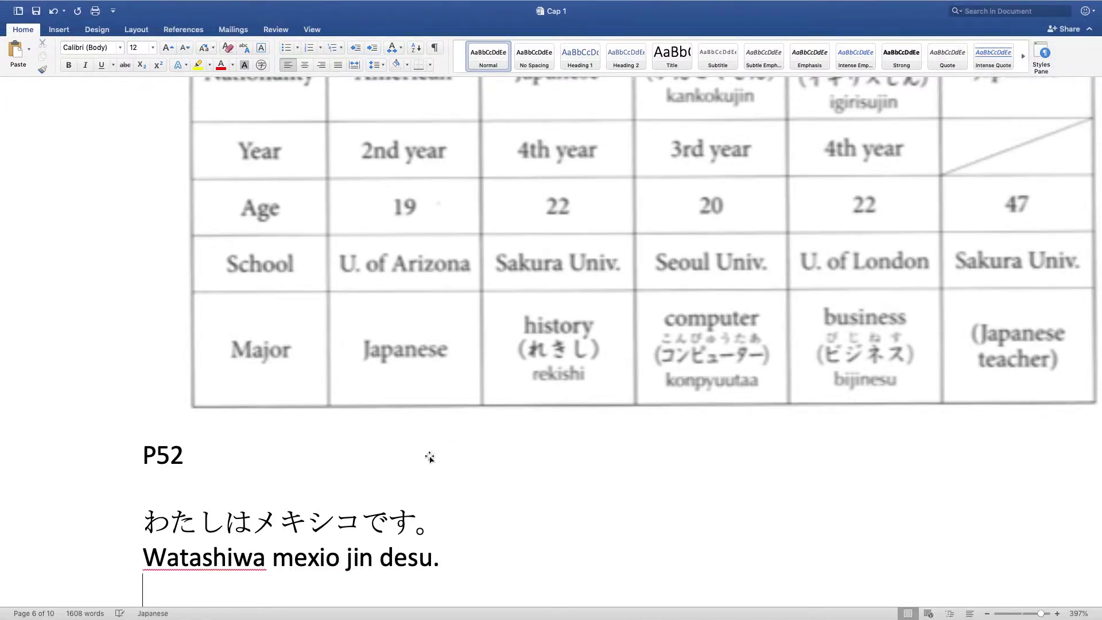
pyautogui.click(368, 522)
pyautogui.write('ji')
pyautogui.press('Return')
pyautogui.write('nn')
pyautogui.press('Return')
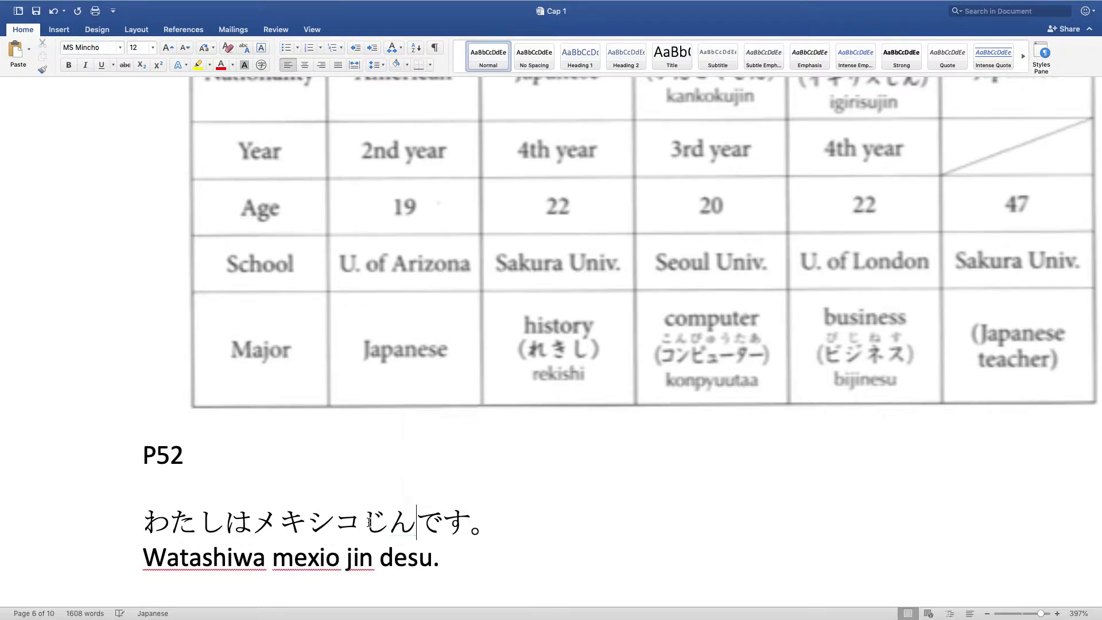
pyautogui.moveTo(368, 523); pyautogui.dragTo(406, 525)
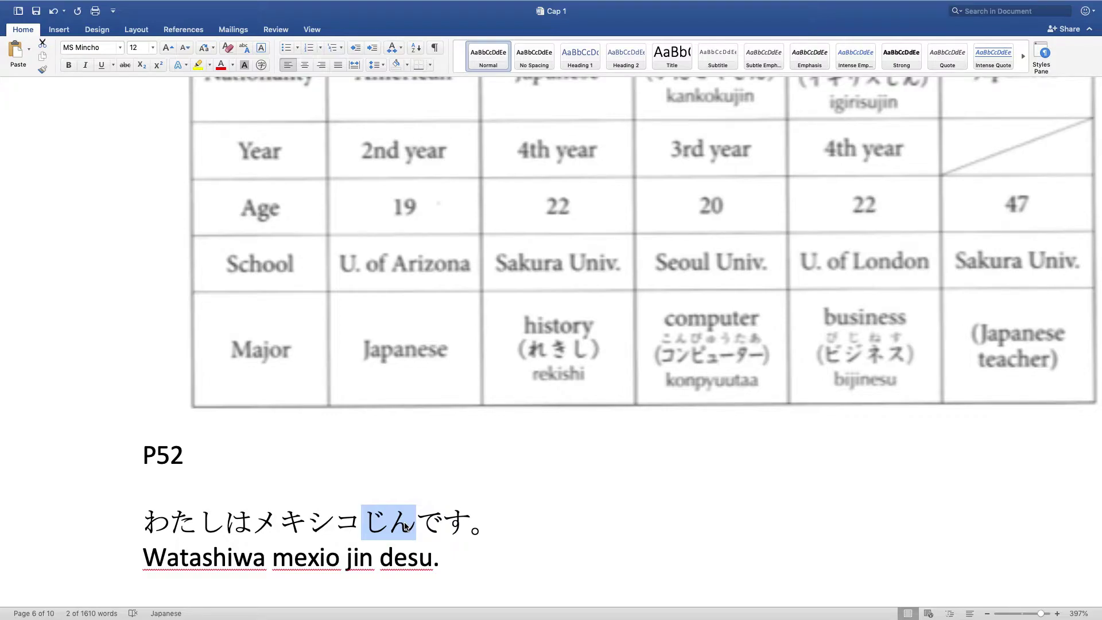
# Leave a blank line below the romaji sentence and start a new hiragana sentence with わたし.
pyautogui.click(443, 552)
pyautogui.press('Return')
pyautogui.scroll(-1, 572, 342)
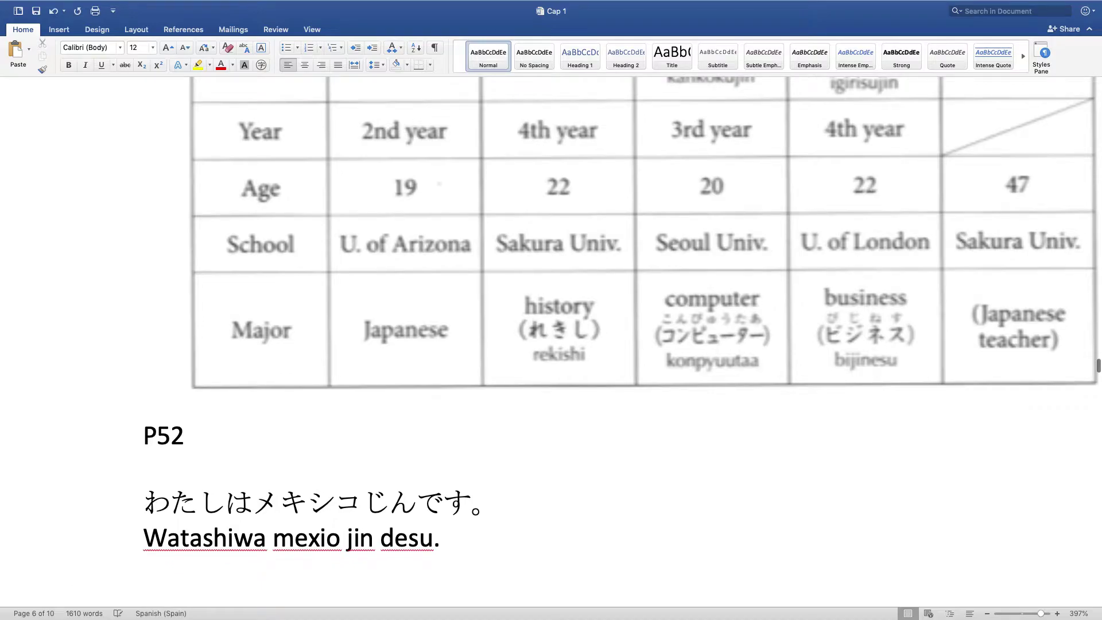
pyautogui.write('w')
pyautogui.press('BackSpace')
pyautogui.hotkey('ctrl', 'space')
pyautogui.write('わta sgu')
pyautogui.press('BackSpace')
pyautogui.write('hihgan')
pyautogui.press('BackSpace')
pyautogui.press('BackSpace')
pyautogui.press('BackSpace')
# Complete the second Japanese sentence after わたし with はにほんじんです。 and start a new line.
pyautogui.write('hanihonji')
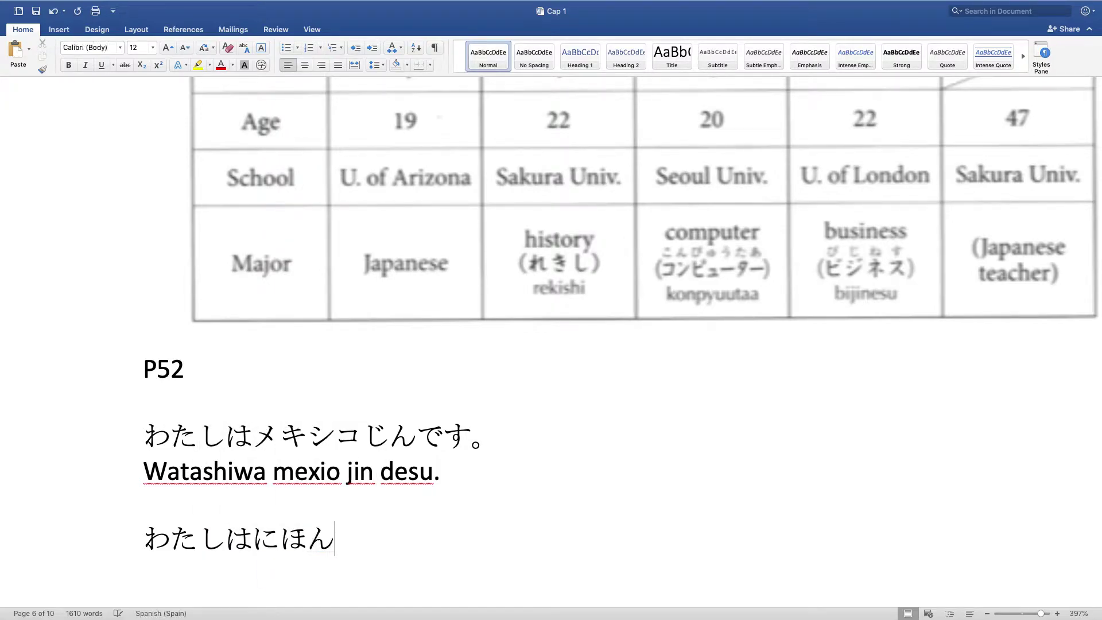
pyautogui.write('nde shu')
pyautogui.press('BackSpace')
pyautogui.write('u.')
pyautogui.press('Return')
pyautogui.press('Return')
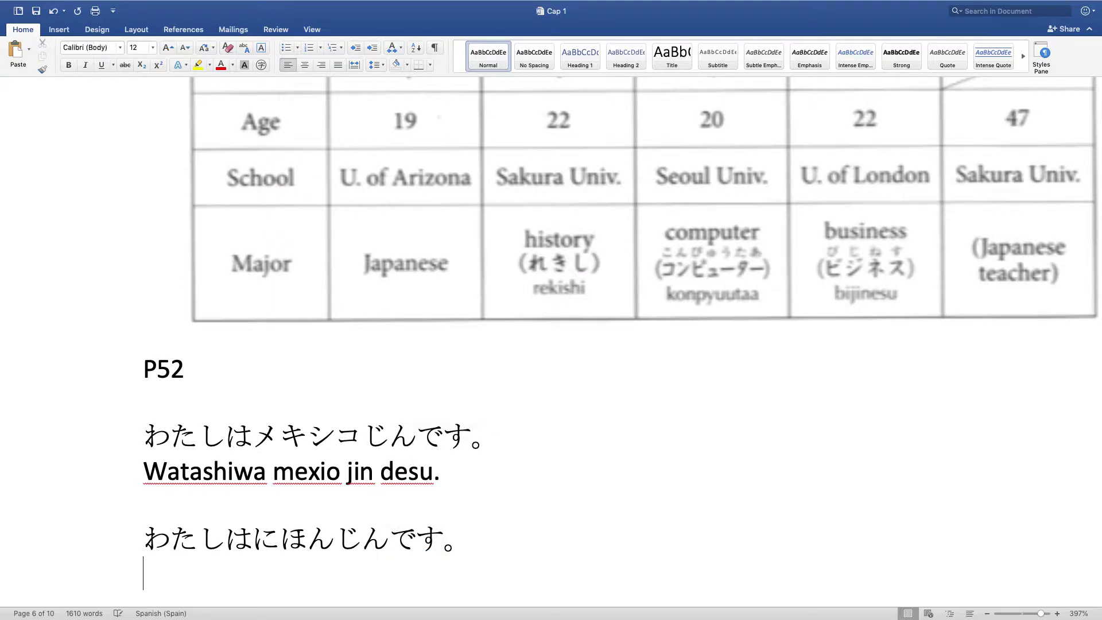
# Set the input source to Spanish - ISO and write "Watashia wa nihonnjin desu." under the second Japanese sentence.
pyautogui.click(969, 6)
pyautogui.click(970, 56)
pyautogui.write('watashiawa')
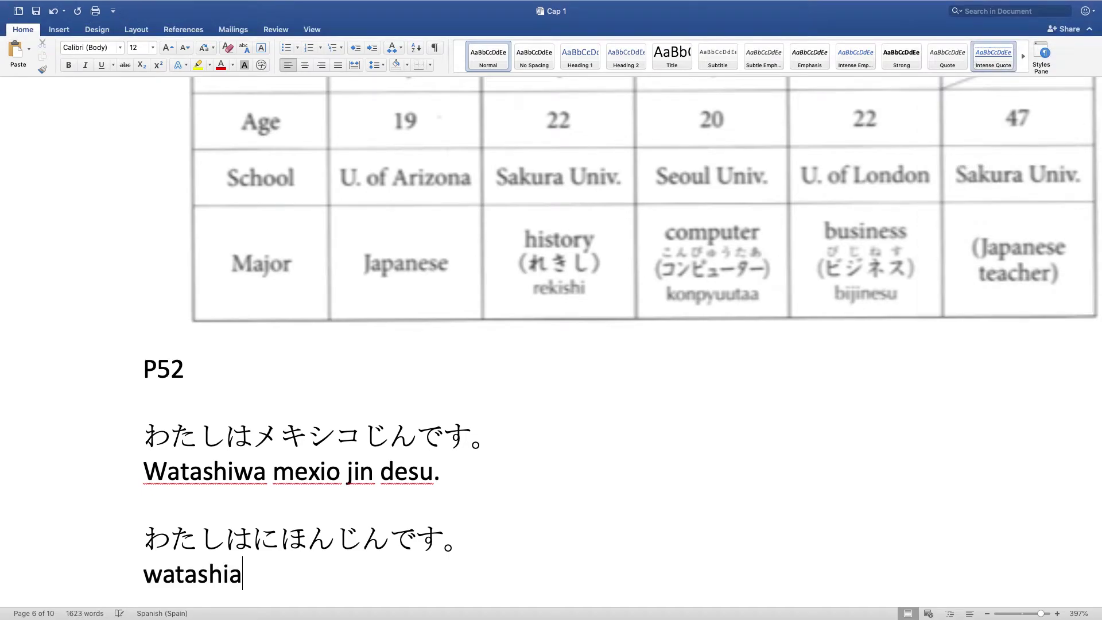
pyautogui.press('BackSpace')
pyautogui.press('BackSpace')
pyautogui.press('BackSpace')
pyautogui.write('wa nu')
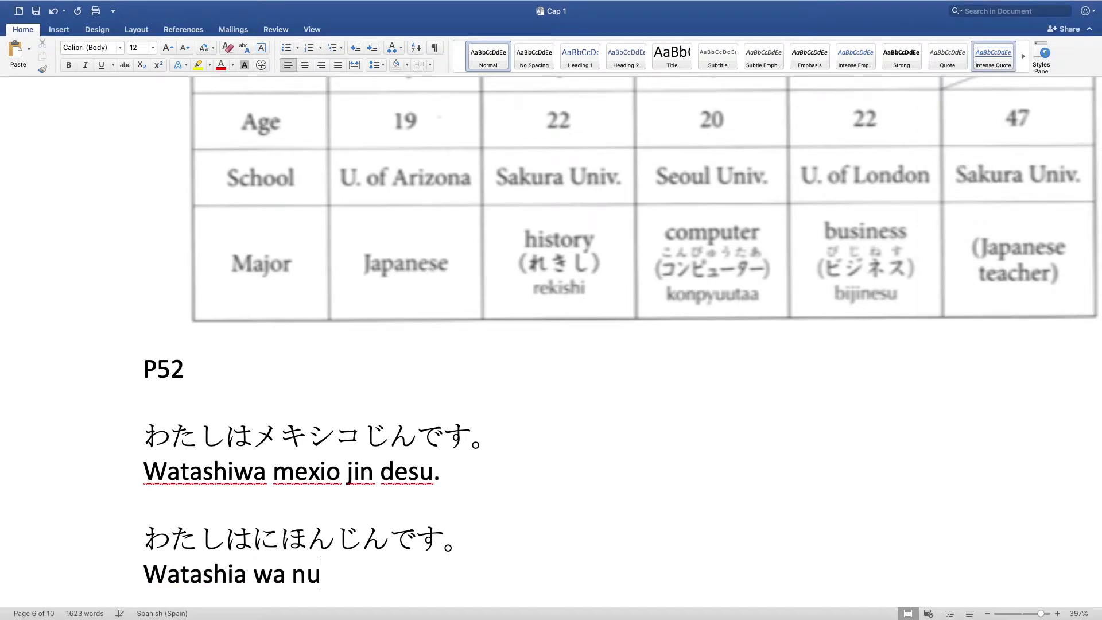
pyautogui.press('BackSpace')
pyautogui.write('ihonnjin')
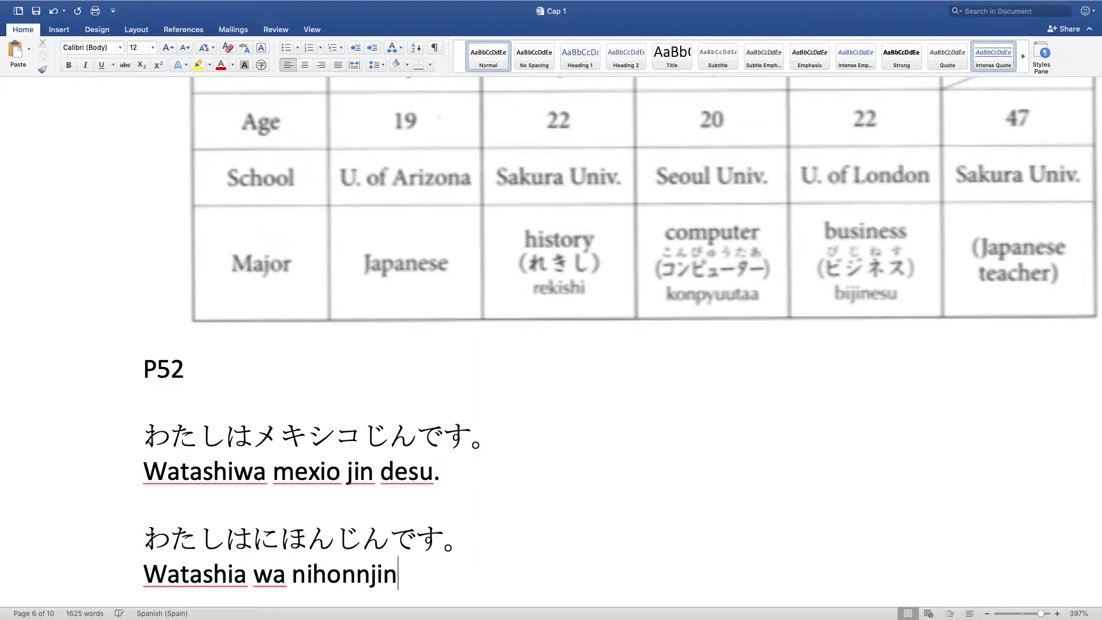
pyautogui.write(' desy')
pyautogui.press('BackSpace')
pyautogui.write('u.')
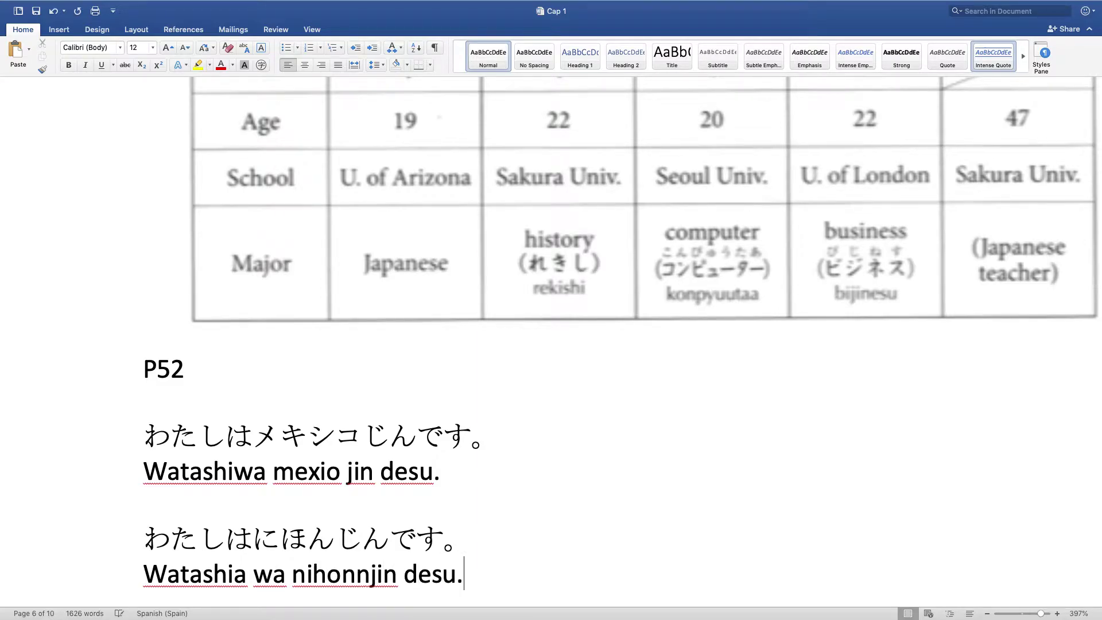
# Start a new paragraph below the second romaji sentence, leaving a blank line in between.
pyautogui.press('Return')
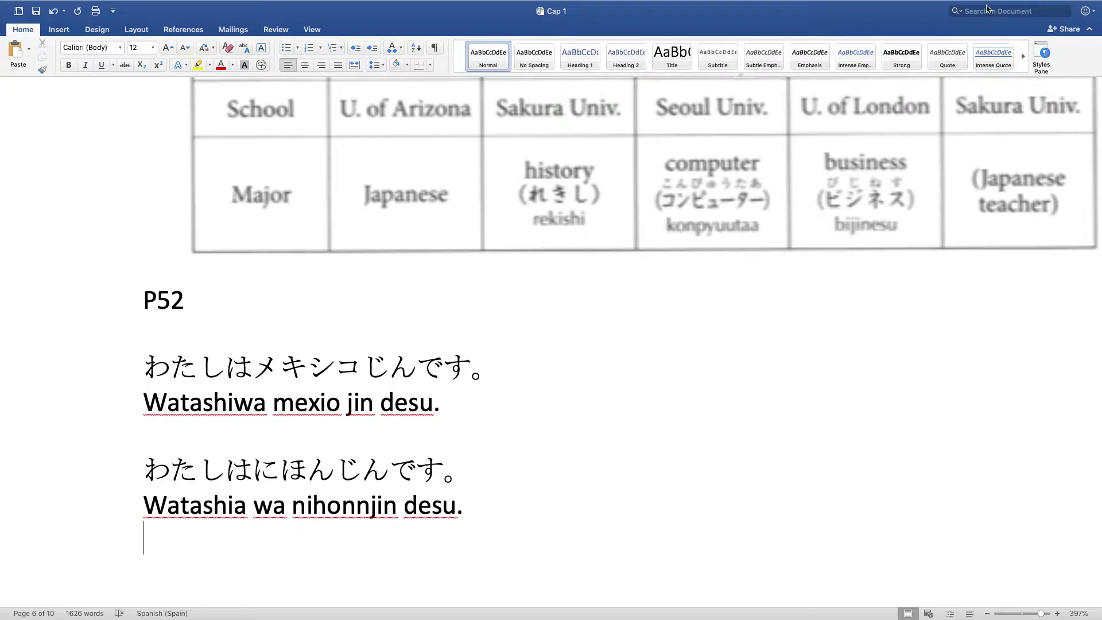
pyautogui.scroll(5, 449, 201)
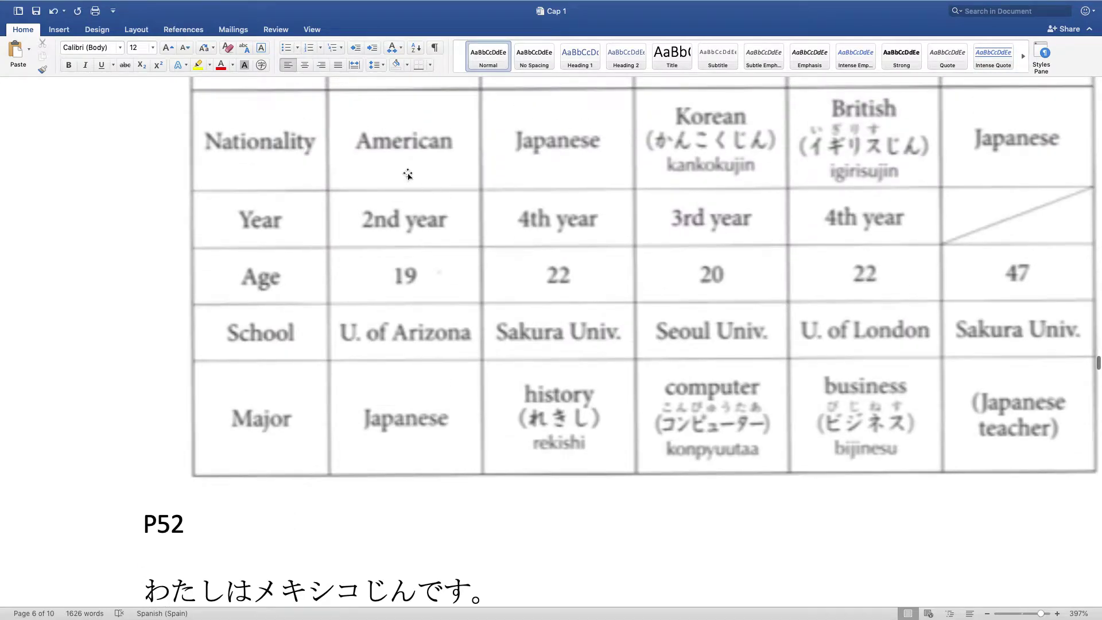
pyautogui.scroll(2, 409, 175)
pyautogui.scroll(-2, 446, 177)
pyautogui.scroll(-3, 446, 192)
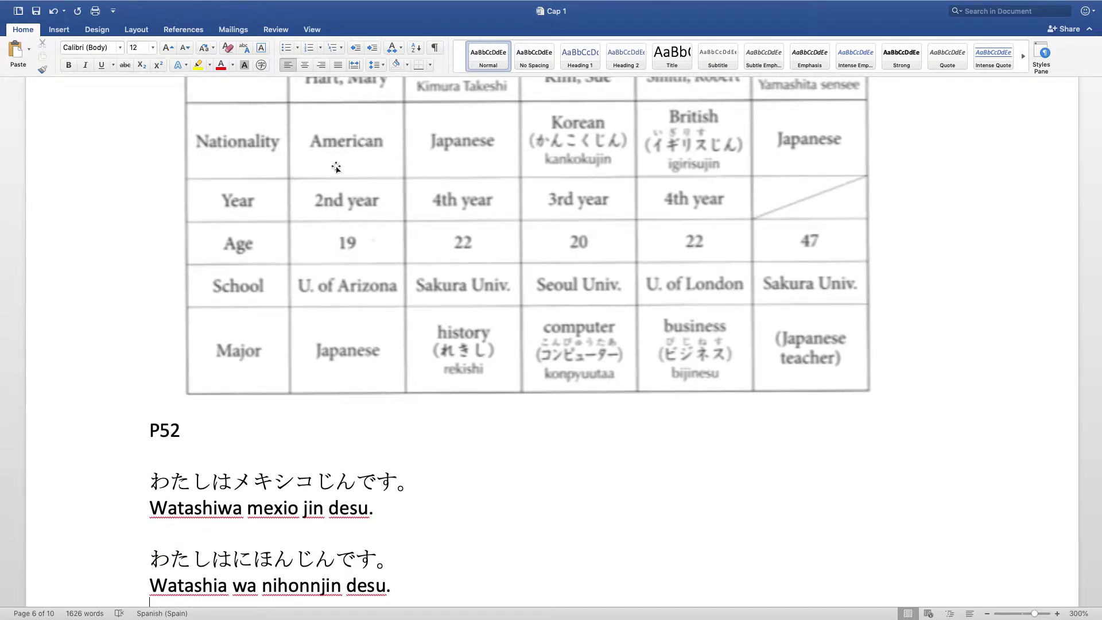
pyautogui.scroll(1, 336, 167)
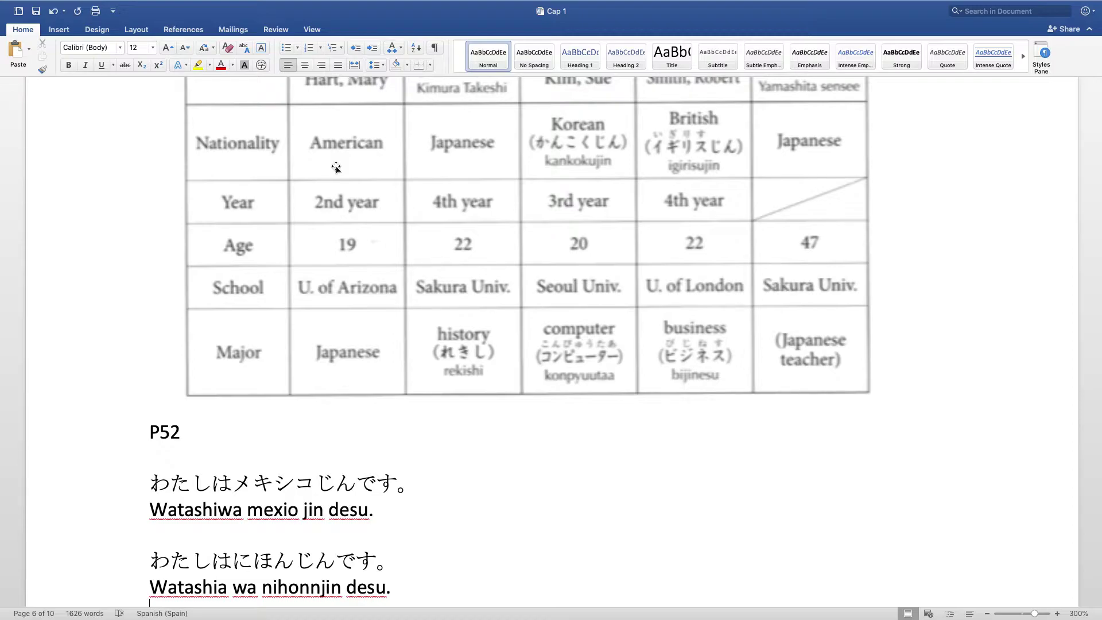
pyautogui.scroll(-5, 387, 408)
pyautogui.click(423, 472)
pyautogui.press('Return')
pyautogui.press('Return')
pyautogui.write('me')
pyautogui.press('BackSpace')
pyautogui.press('BackSpace')
# With Hiragana input, write the American student's first name in katakana followed by さんアメリカじんです。 and start a new line.
pyautogui.click(967, 6)
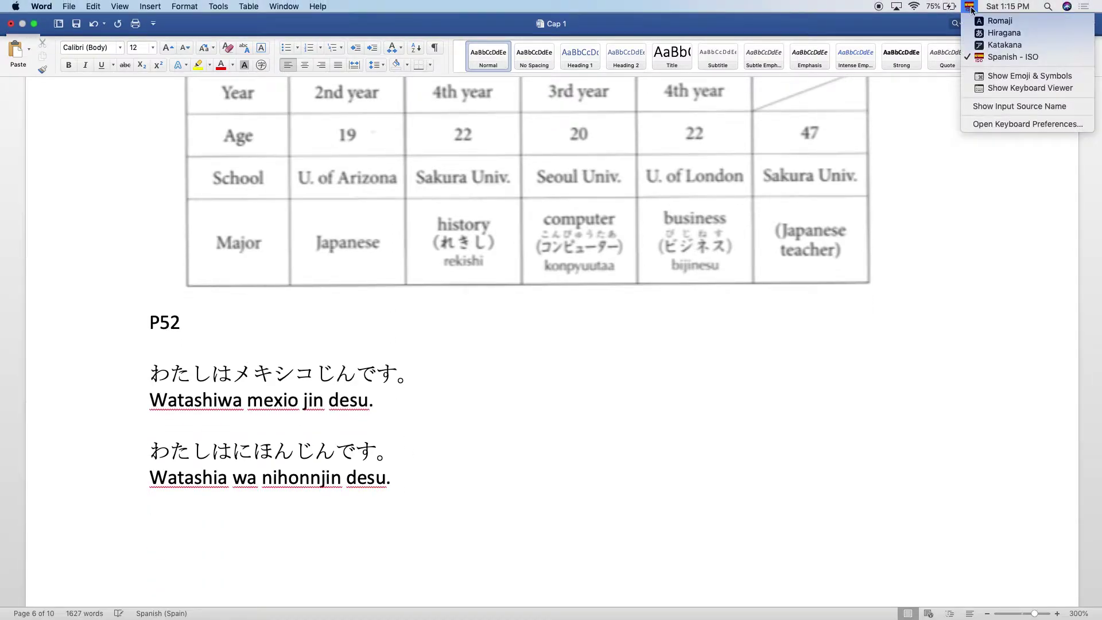
pyautogui.click(983, 33)
pyautogui.write('meari-')
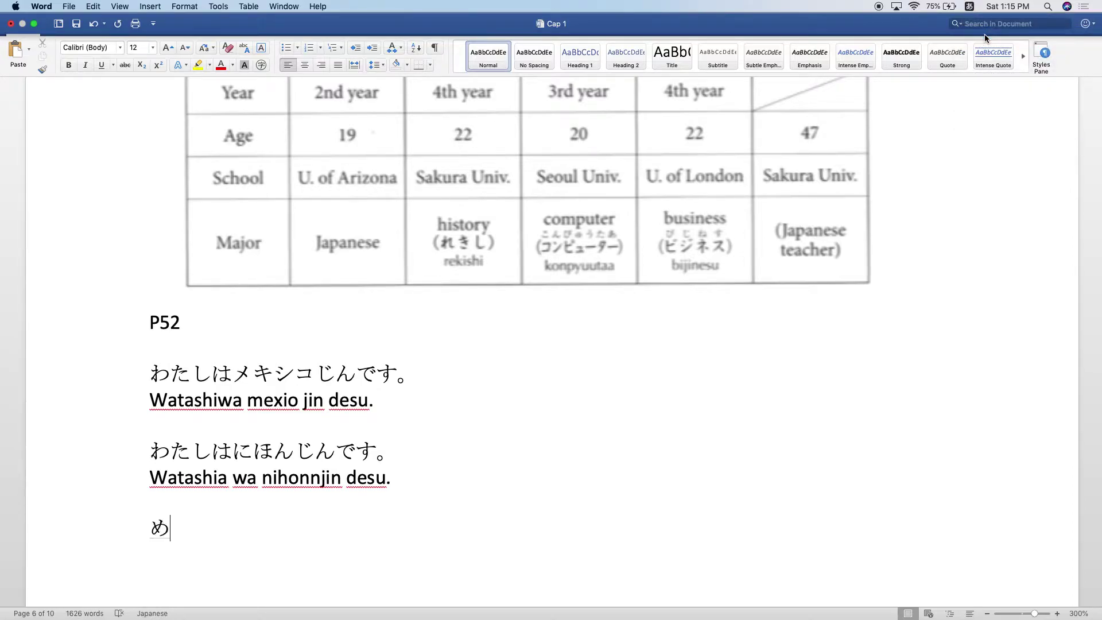
pyautogui.write('sanna')
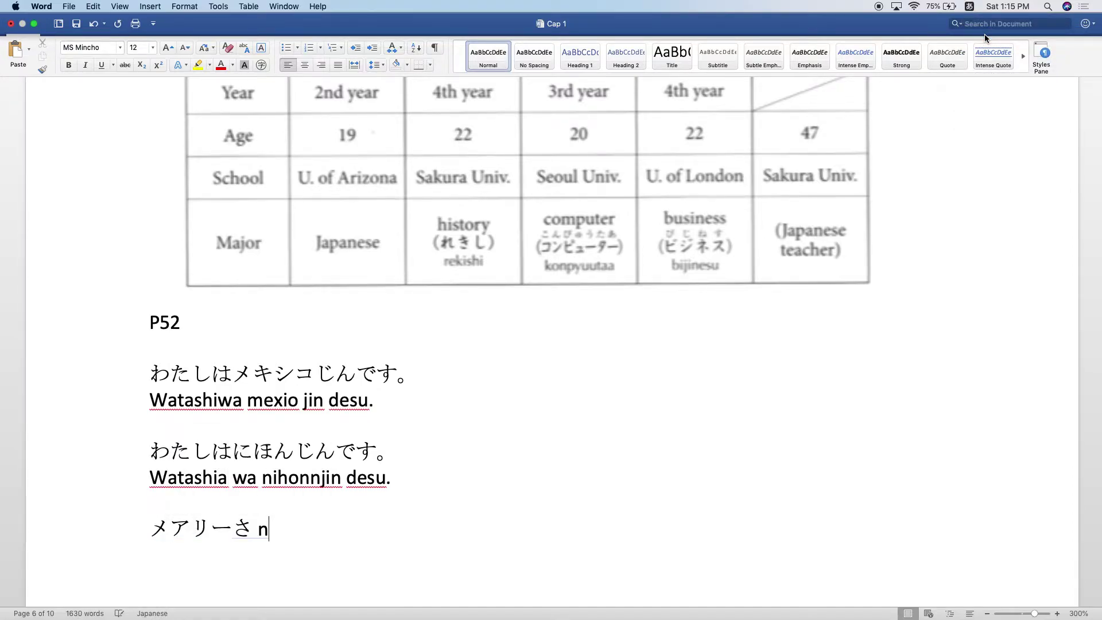
pyautogui.write('merikajinn')
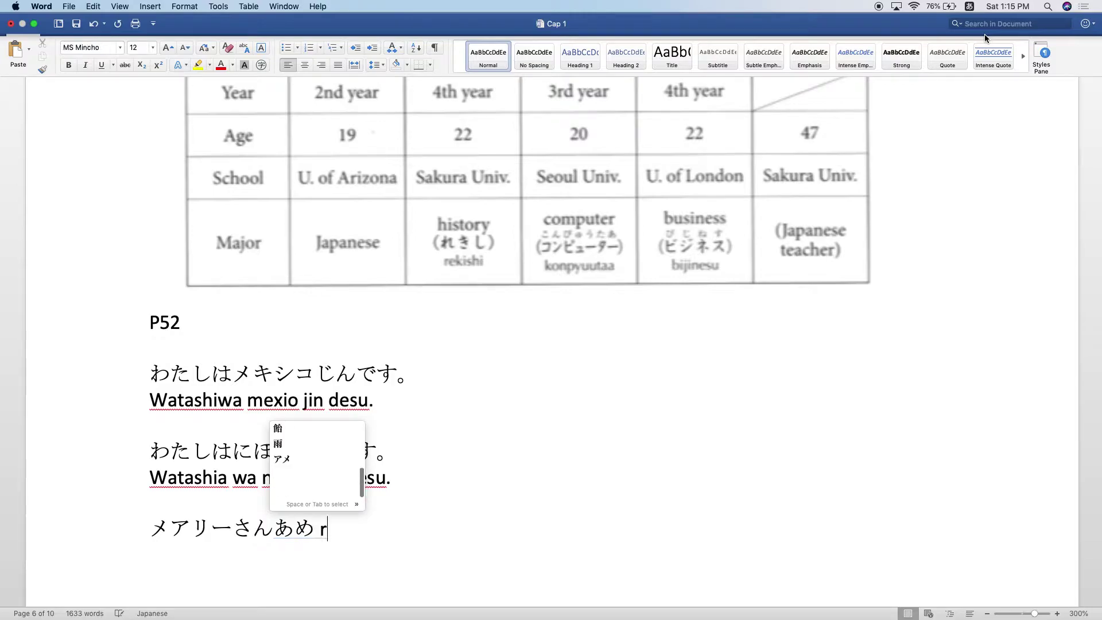
pyautogui.press('BackSpace')
pyautogui.write('jinndesy')
pyautogui.press('BackSpace')
pyautogui.write('u.')
pyautogui.press('Return')
pyautogui.press('Return')
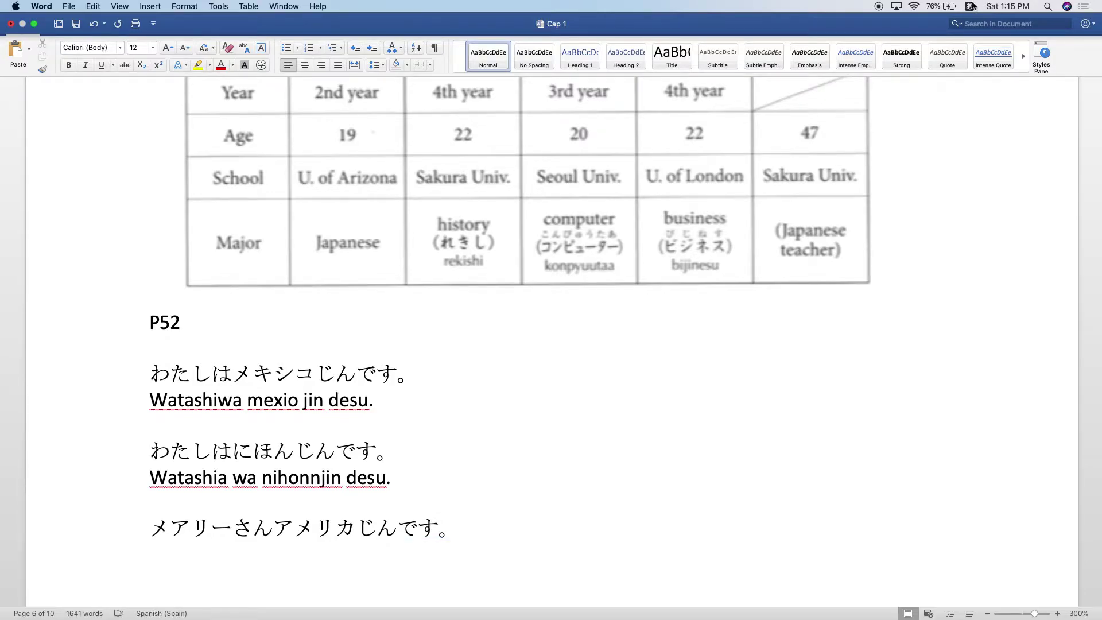
# Insert は between さん and アメリカ in the third Japanese sentence and start a new line after it.
pyautogui.click(970, 6)
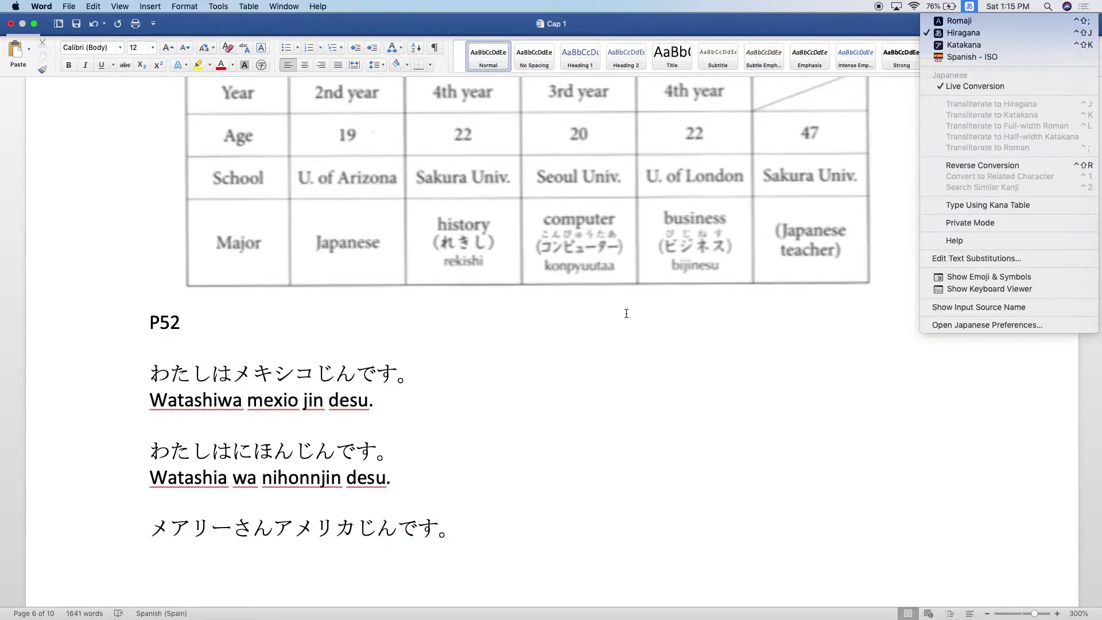
pyautogui.click(276, 536)
pyautogui.click(274, 533)
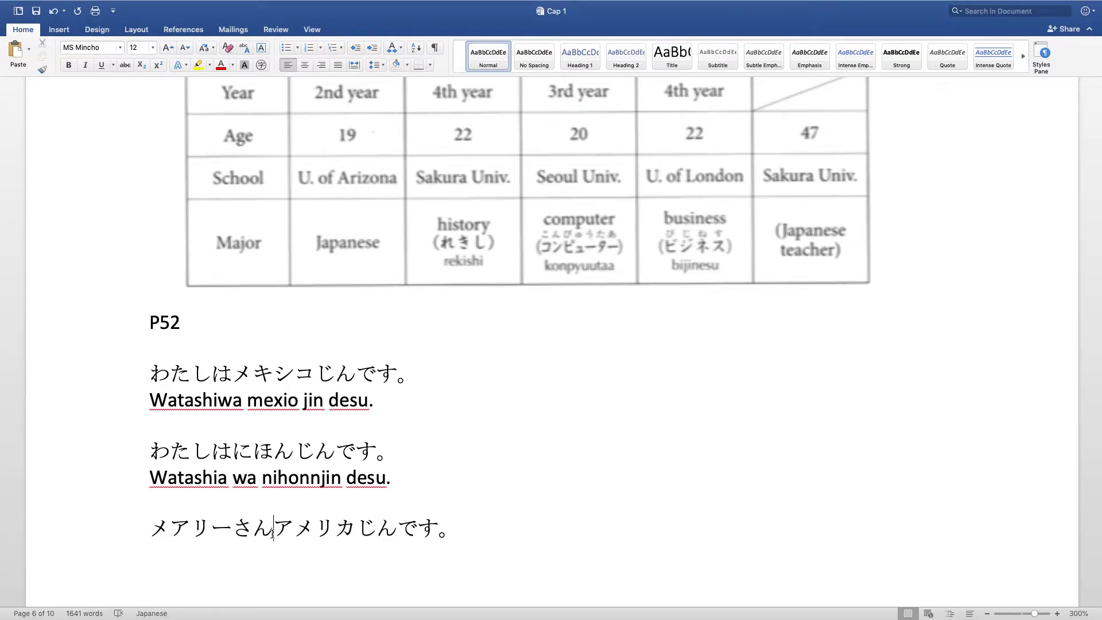
pyautogui.write('ha')
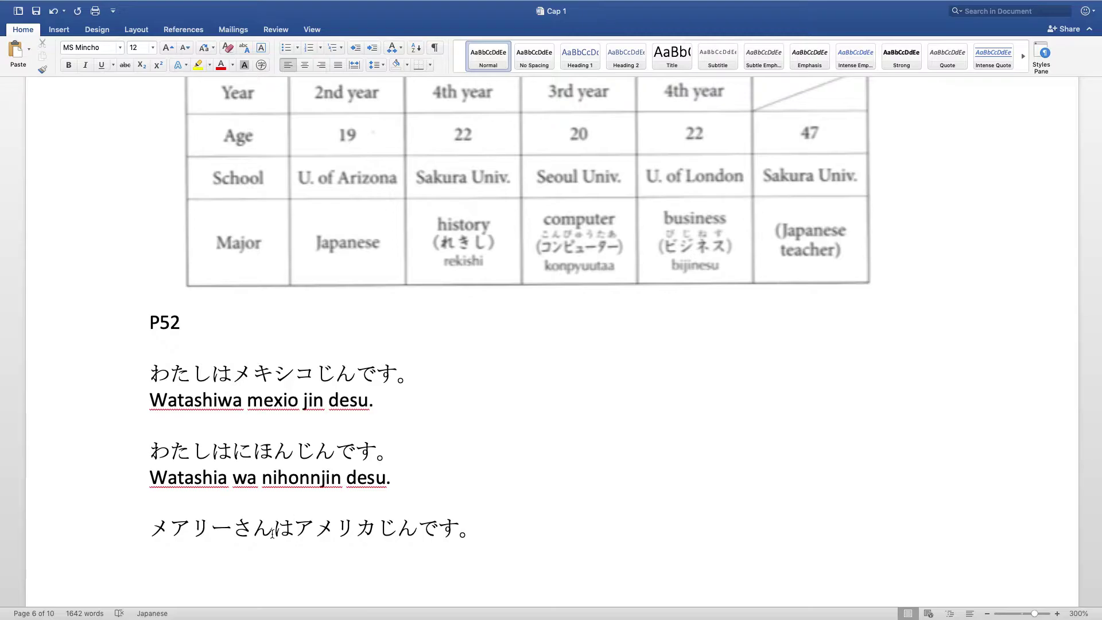
pyautogui.click(482, 523)
pyautogui.press('Return')
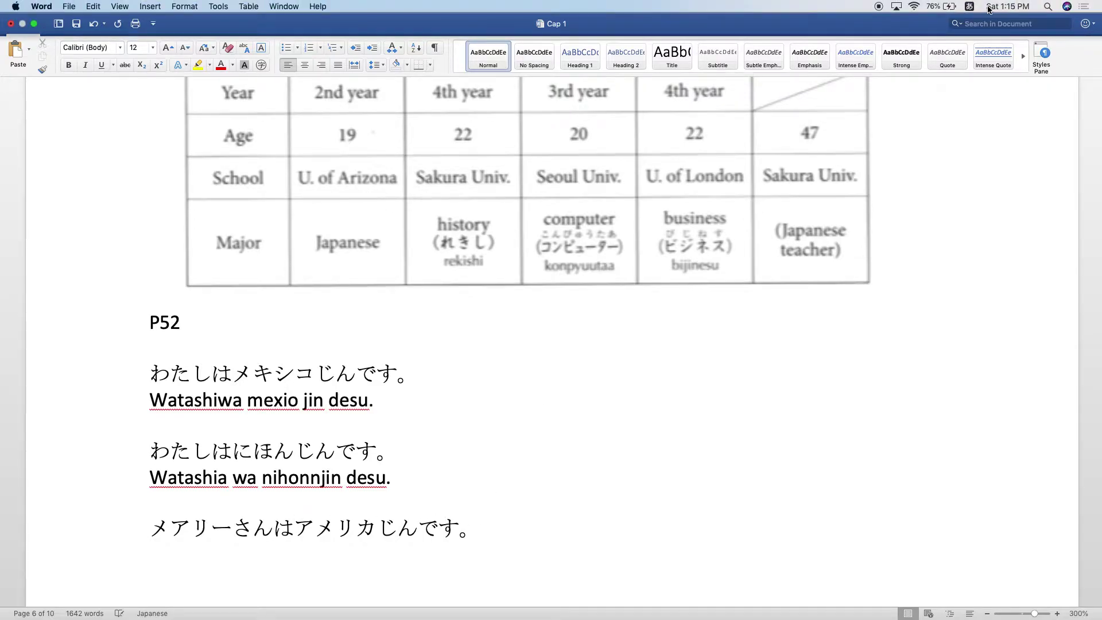
# With Spanish - ISO input, begin the third romaji line with the American student's first name as spelled in the table, plus "san".
pyautogui.click(969, 6)
pyautogui.click(973, 58)
pyautogui.write('Me')
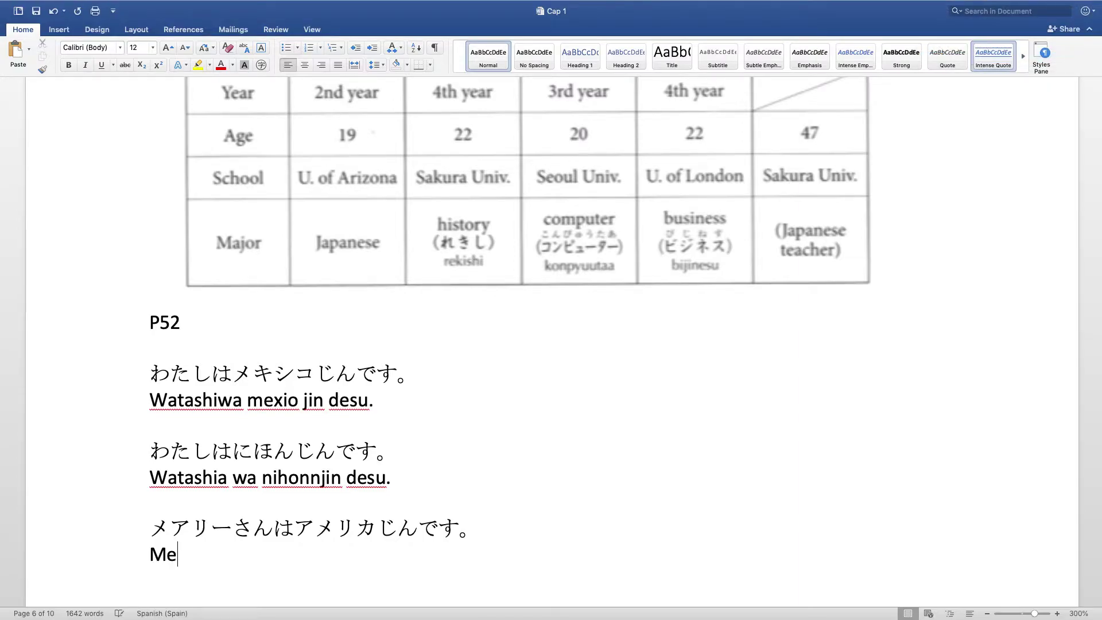
pyautogui.scroll(3, 873, 161)
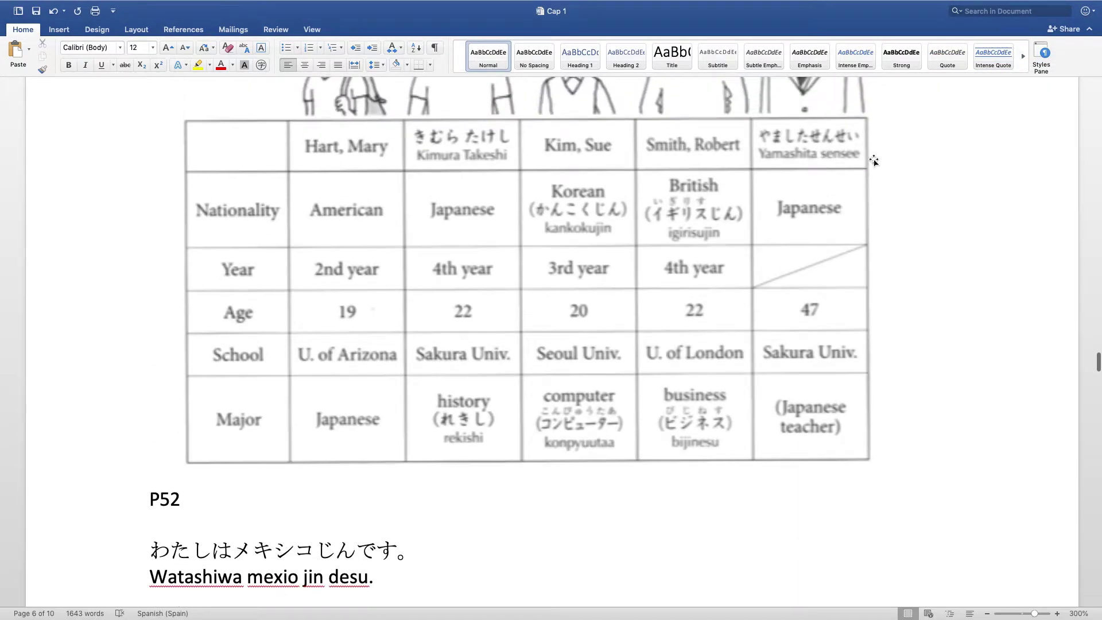
pyautogui.scroll(-1, 873, 161)
pyautogui.scroll(-1, 873, 162)
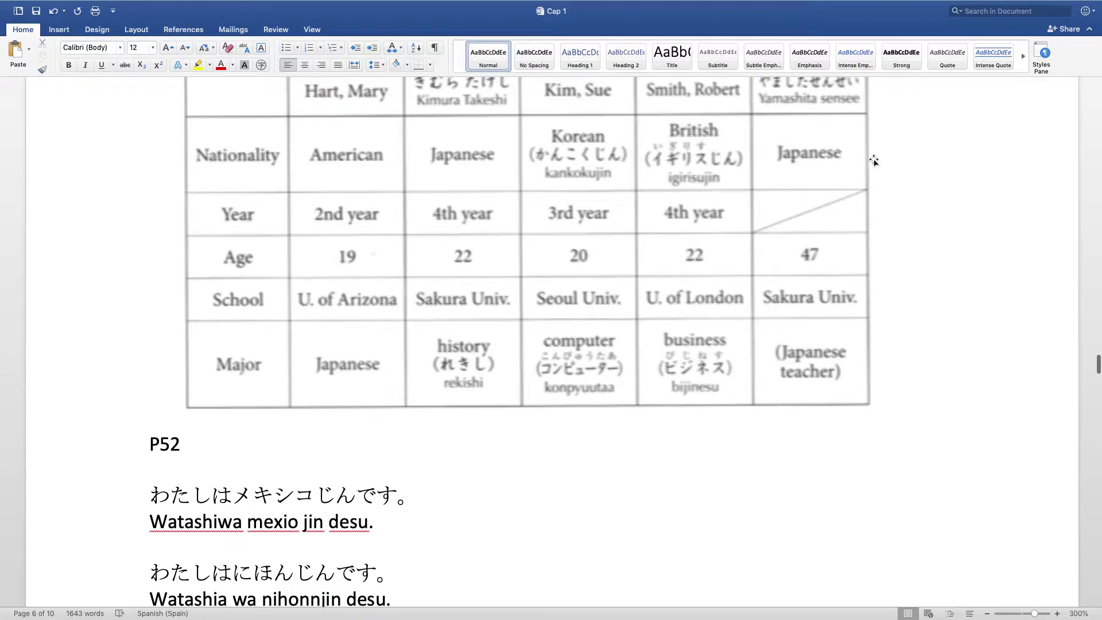
pyautogui.scroll(5, 872, 161)
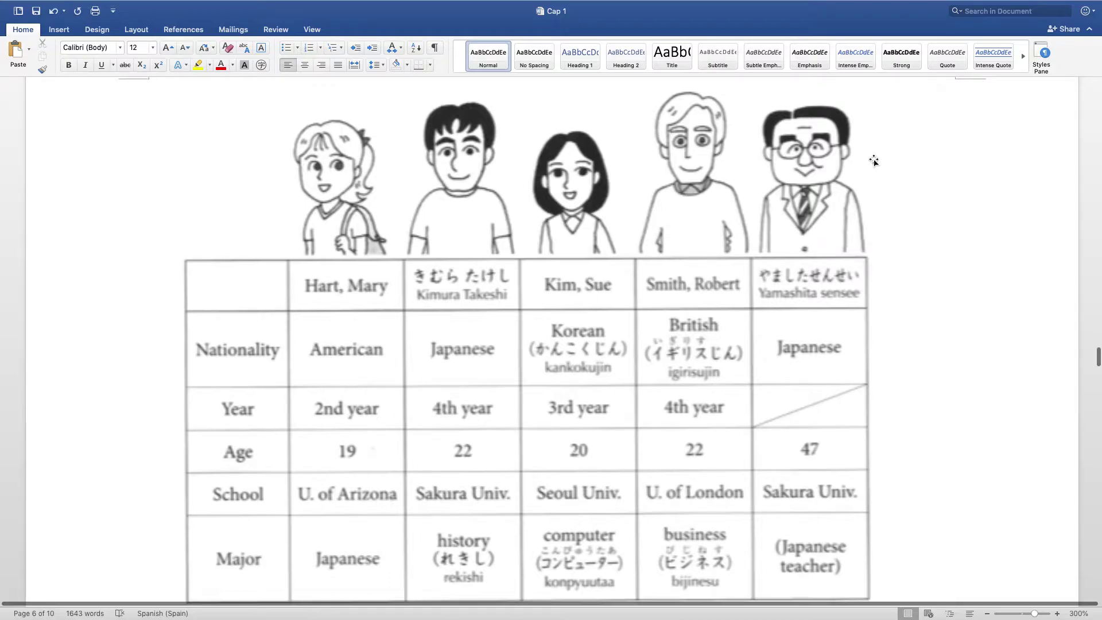
pyautogui.scroll(-9, 872, 161)
pyautogui.scroll(-2, 872, 161)
pyautogui.press('BackSpace')
pyautogui.write('art')
pyautogui.press('BackSpace')
pyautogui.write('y san')
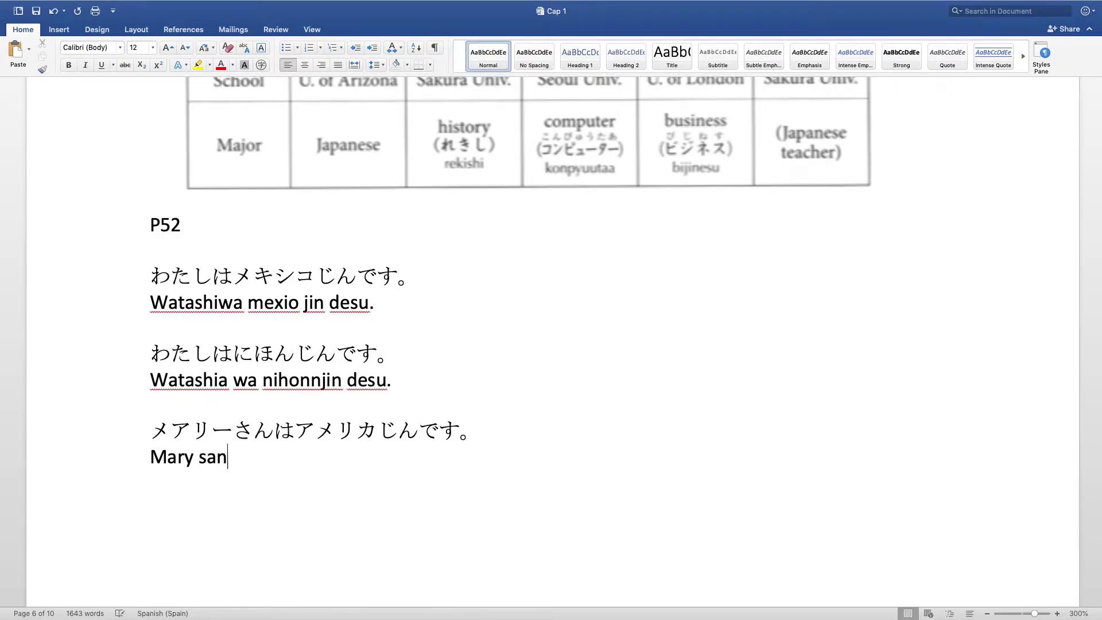
# Complete the third romaji sentence with "wa america jin desu." and start a new line.
pyautogui.write(' wa ame')
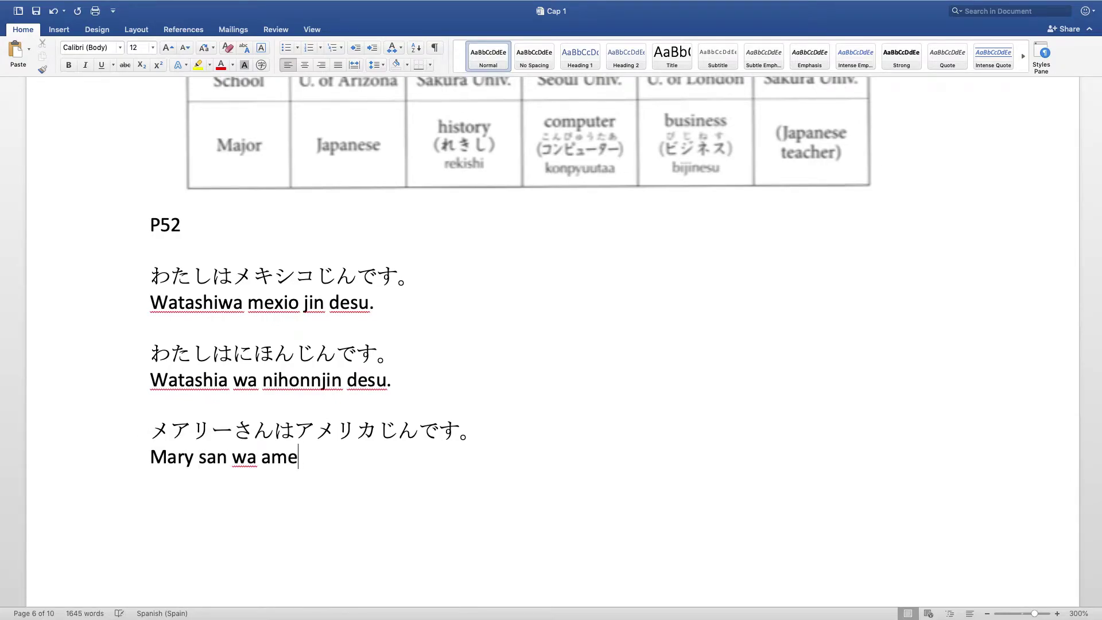
pyautogui.write('rica jin desu.')
pyautogui.press('Return')
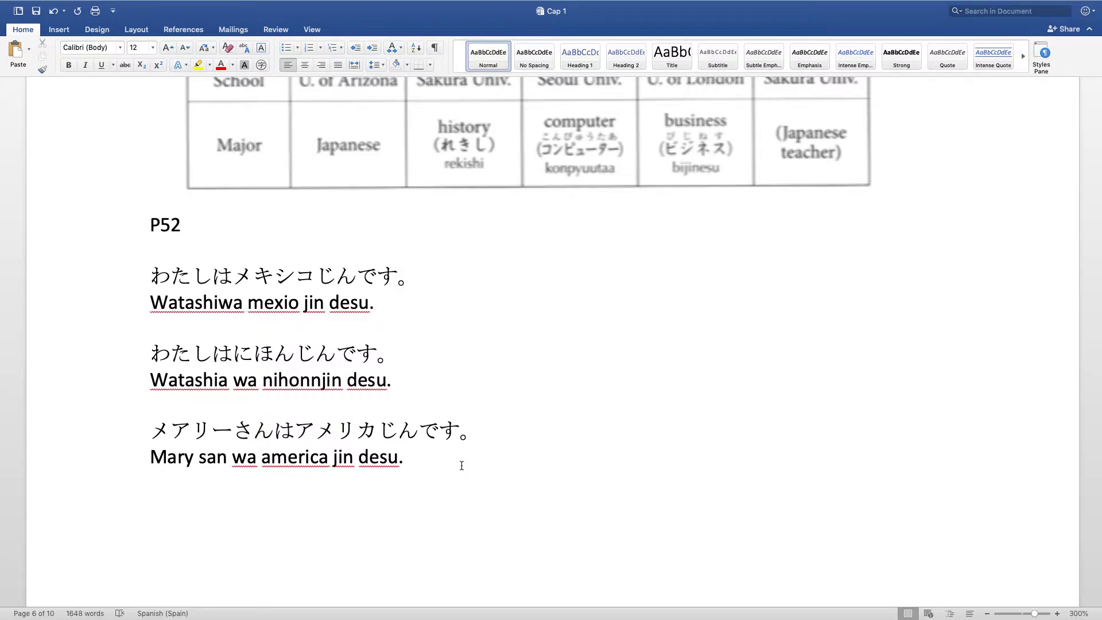
pyautogui.scroll(3, 461, 465)
pyautogui.scroll(-3, 430, 456)
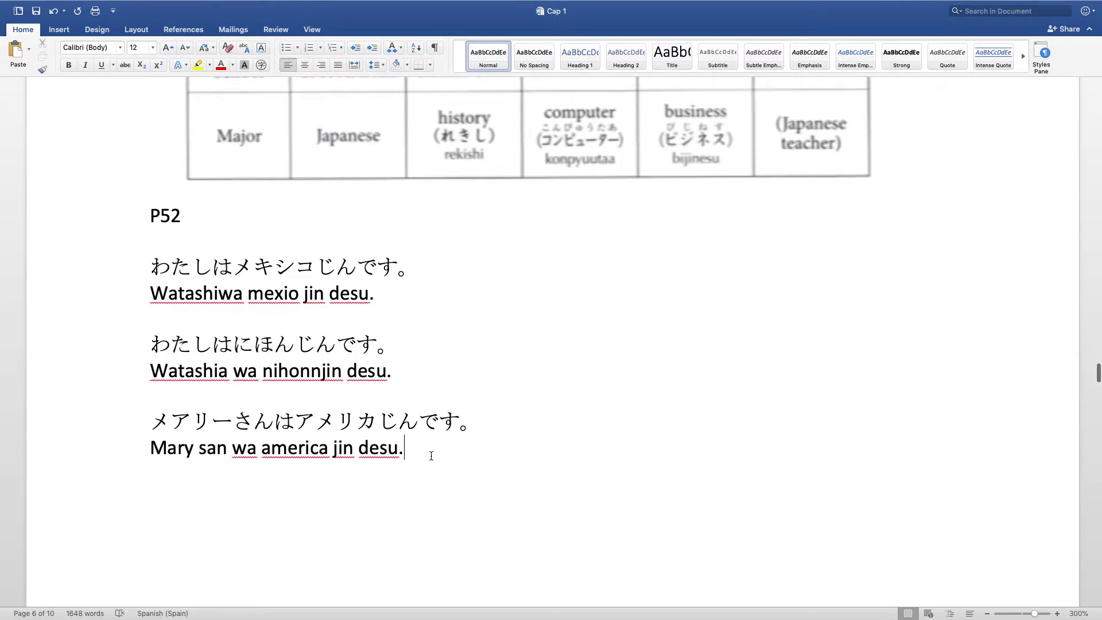
# Leave a blank line and, with Hiragana input, start the next Japanese sentence with なに.
pyautogui.press('Return')
pyautogui.write('s')
pyautogui.press('BackSpace')
pyautogui.write('na')
pyautogui.press('BackSpace')
pyautogui.press('BackSpace')
pyautogui.moveTo(682, 3)
pyautogui.click(969, 7)
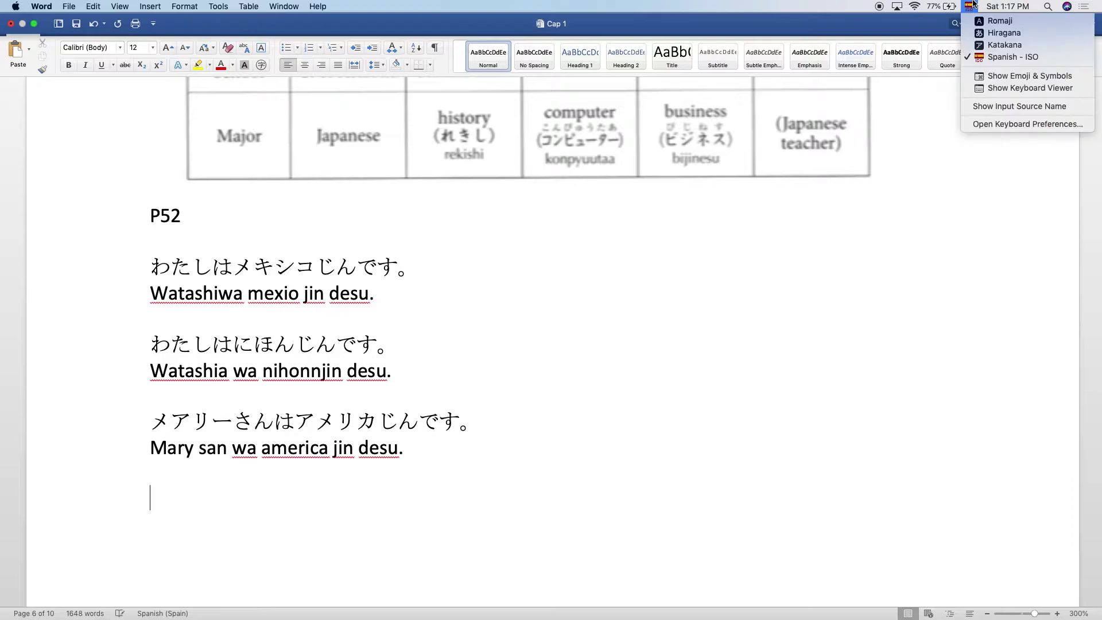
pyautogui.click(979, 38)
pyautogui.write('nani')
pyautogui.press('BackSpace')
pyautogui.write('ni')
pyautogui.press('Return')
# Complete the question after なに with じんですか。 and start a new line.
pyautogui.write('kj')
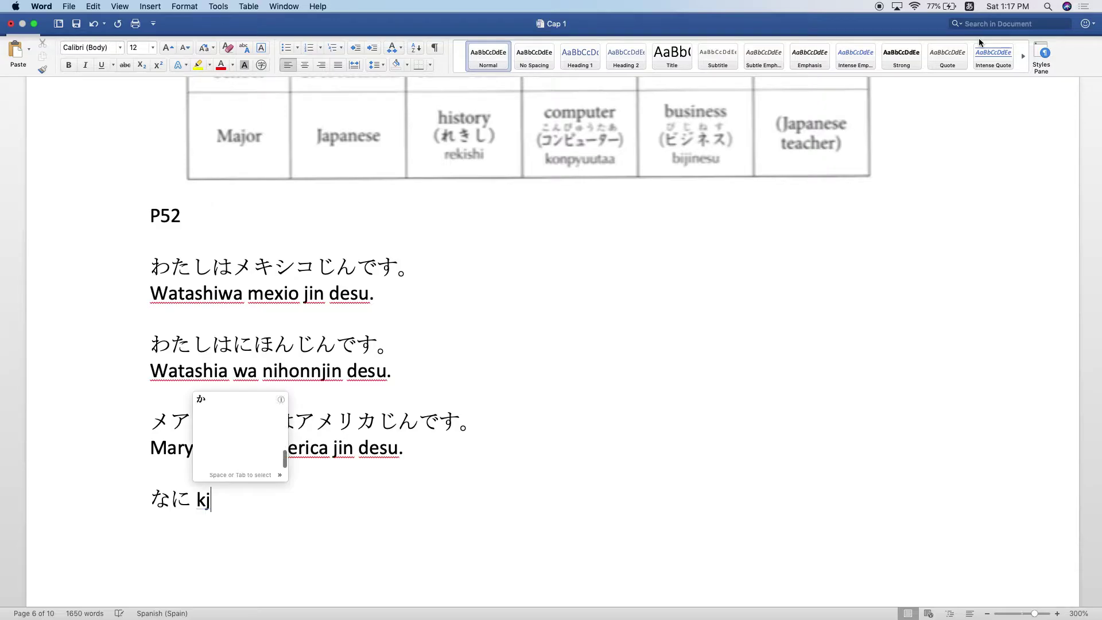
pyautogui.press('BackSpace')
pyautogui.press('BackSpace')
pyautogui.write('jinn')
pyautogui.press('Return')
pyautogui.write('dsy')
pyautogui.press('BackSpace')
pyautogui.press('BackSpace')
pyautogui.press('BackSpace')
pyautogui.write('desuka.')
pyautogui.press('Return')
pyautogui.press('Return')
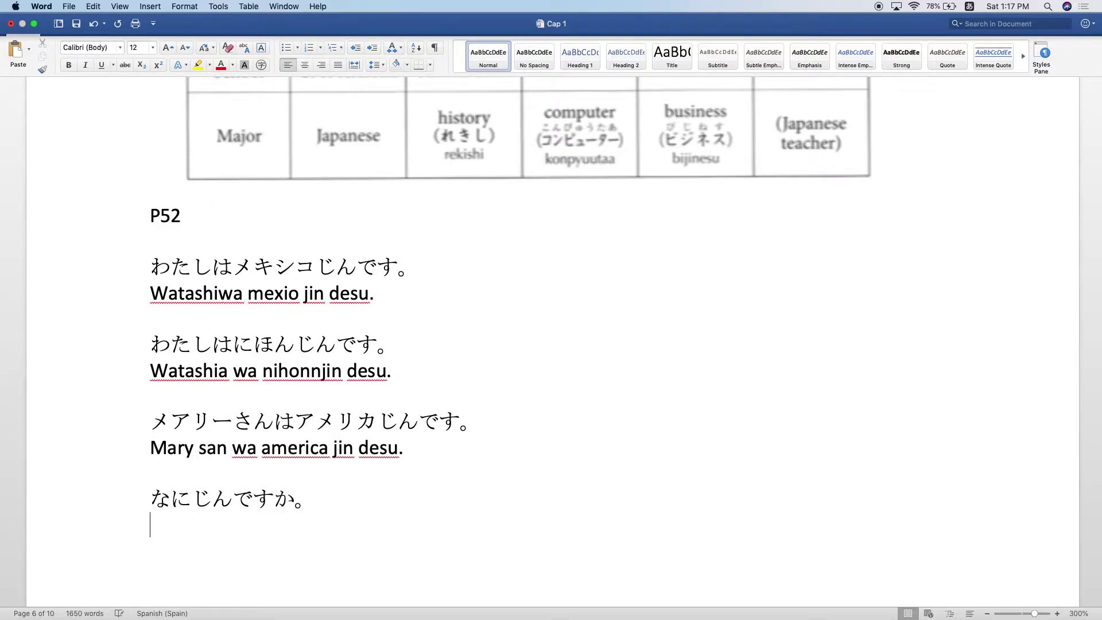
# Set the input source to Spanish - ISO and write "Nanjin desuka." under the Japanese question.
pyautogui.click(969, 6)
pyautogui.click(987, 61)
pyautogui.write('Nanijin')
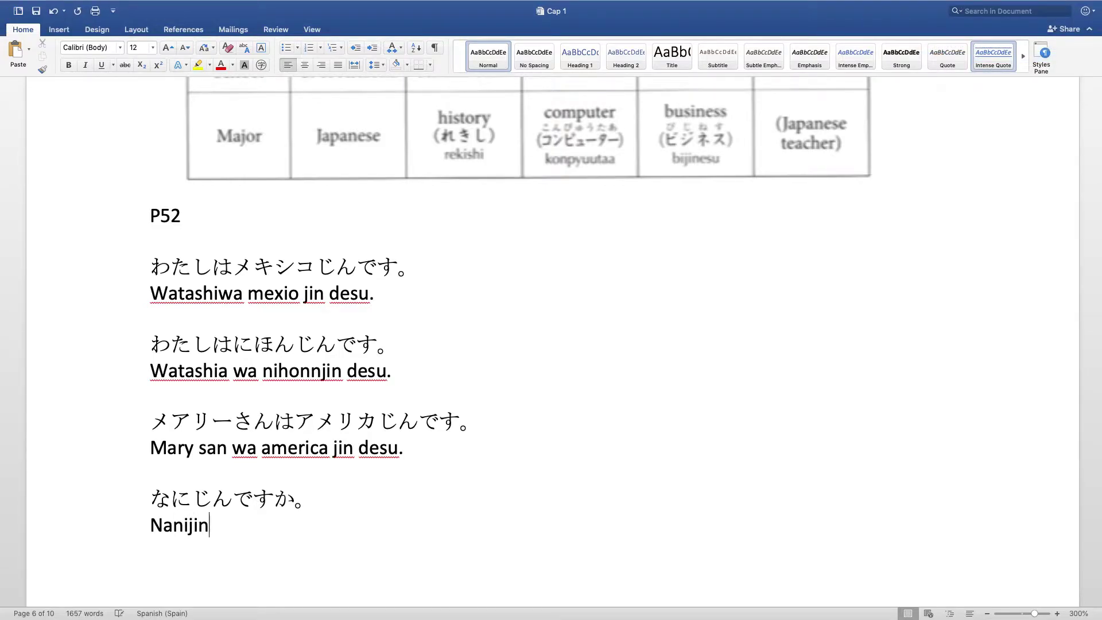
pyautogui.press('BackSpace')
pyautogui.press('BackSpace')
pyautogui.press('BackSpace')
pyautogui.press('BackSpace')
pyautogui.write('jin desuk')
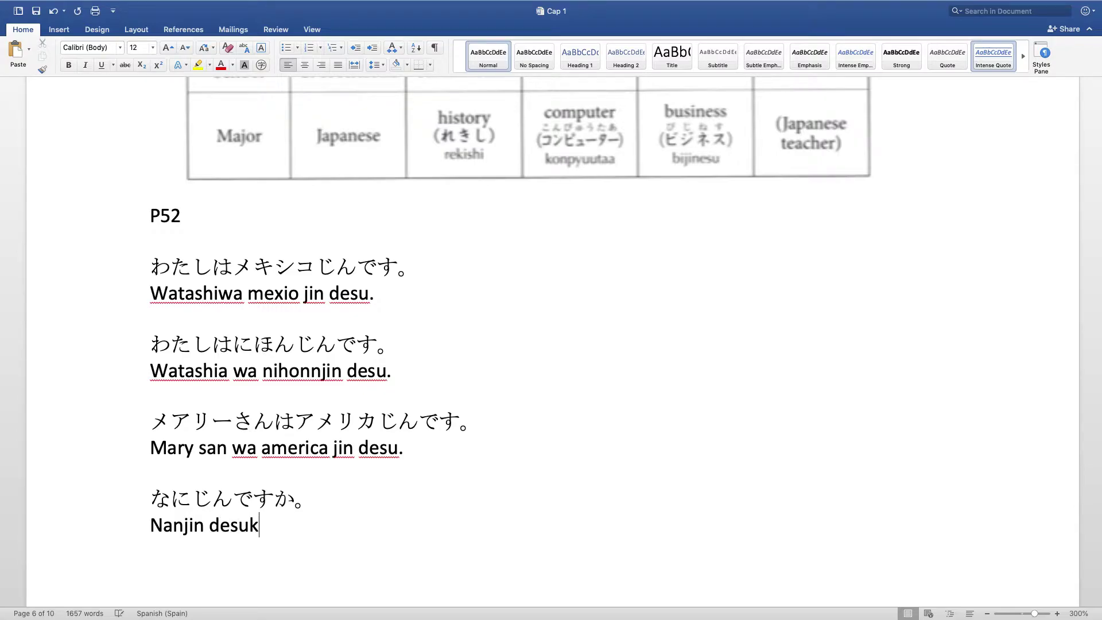
pyautogui.write('a.')
pyautogui.press('Return')
# Add the Spanish translation "De donde eres?" after なにじんですか。 on the same line.
pyautogui.click(381, 490)
pyautogui.write('done')
pyautogui.press('BackSpace')
pyautogui.press('BackSpace')
pyautogui.press('BackSpace')
pyautogui.press('BackSpace')
pyautogui.write('donde')
pyautogui.press('BackSpace')
pyautogui.press('BackSpace')
pyautogui.press('BackSpace')
pyautogui.press('BackSpace')
pyautogui.press('BackSpace')
pyautogui.write('de dno')
pyautogui.press('BackSpace')
pyautogui.press('BackSpace')
pyautogui.write('eno')
pyautogui.press('BackSpace')
pyautogui.press('BackSpace')
pyautogui.press('BackSpace')
pyautogui.write('onde s')
pyautogui.press('BackSpace')
pyautogui.write('eres?')
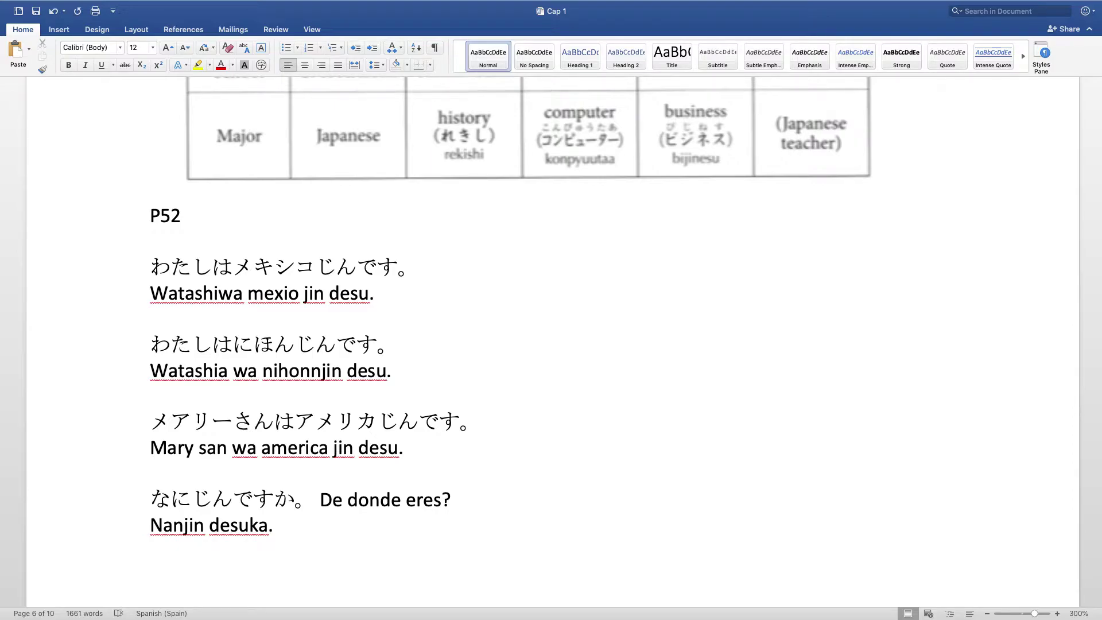
# Below "Nanjin desuka.", after a blank line, write しゅっしんはどち with Hiragana input.
pyautogui.click(311, 540)
pyautogui.click(969, 6)
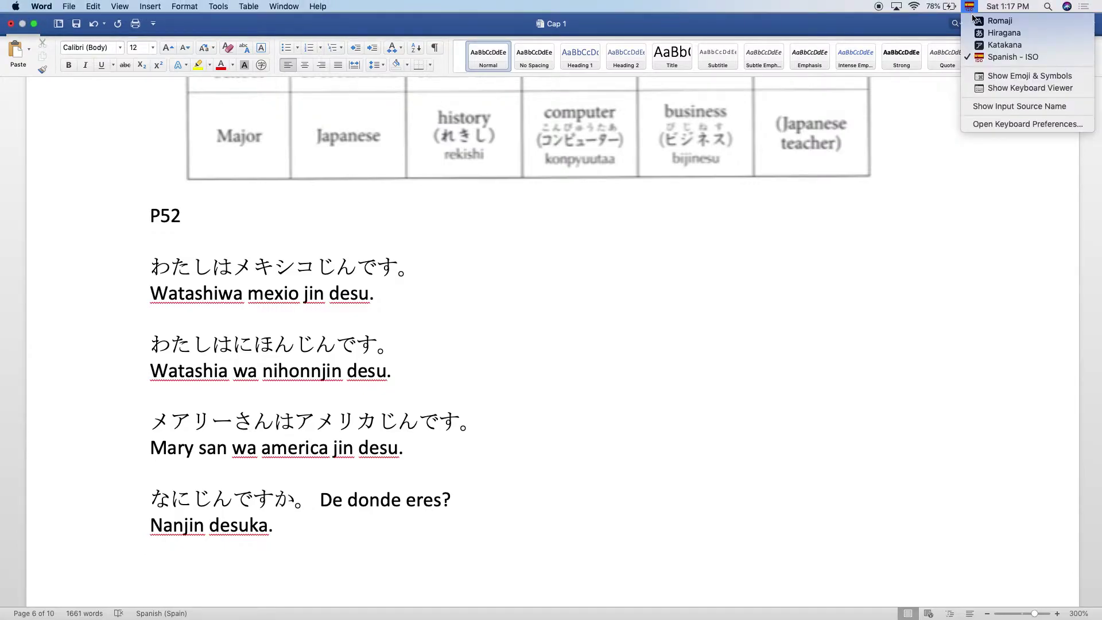
pyautogui.click(978, 33)
pyautogui.write('shuxtu')
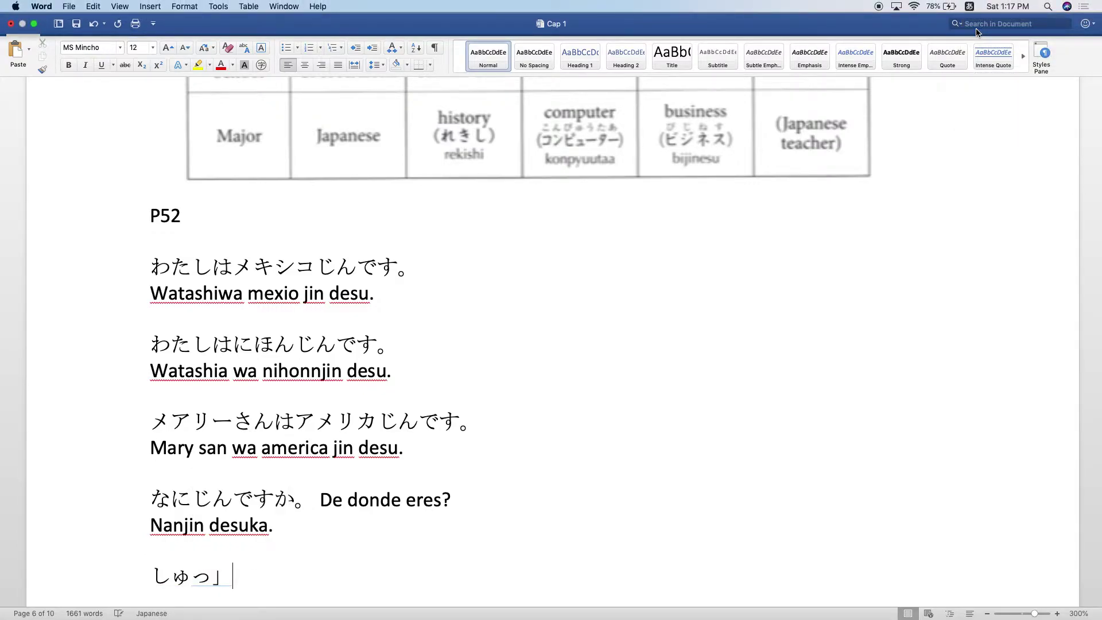
pyautogui.write('shu')
pyautogui.press('BackSpace')
pyautogui.press('BackSpace')
pyautogui.press('BackSpace')
pyautogui.write('xtushinhadochi')
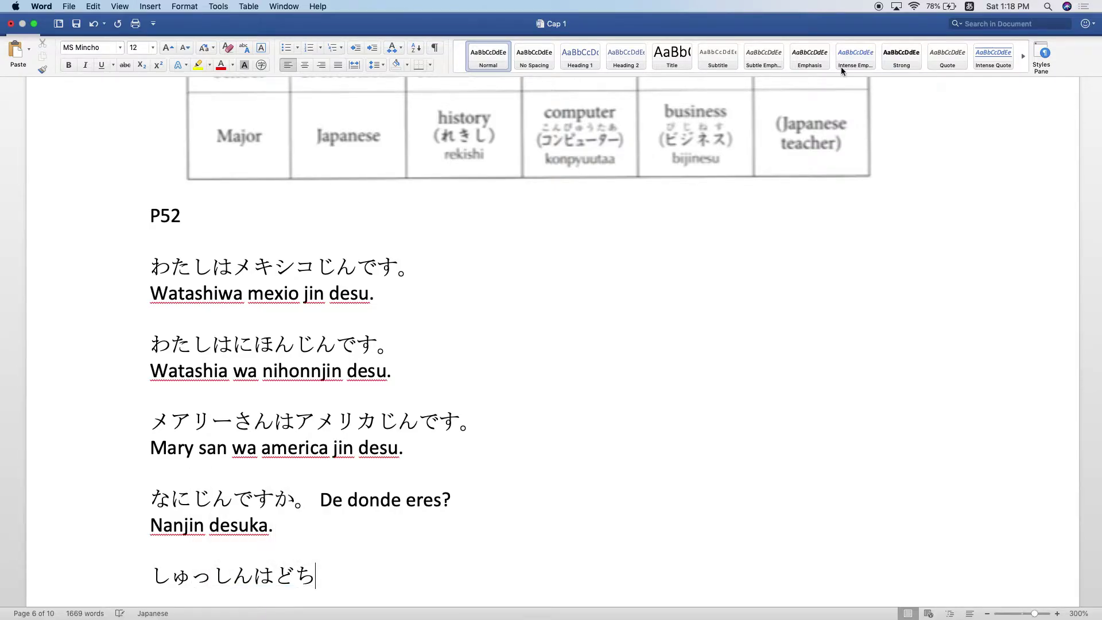
# Complete the second Japanese question after どち with らですか。 and start a new line.
pyautogui.scroll(-1, 482, 241)
pyautogui.write('radesuk')
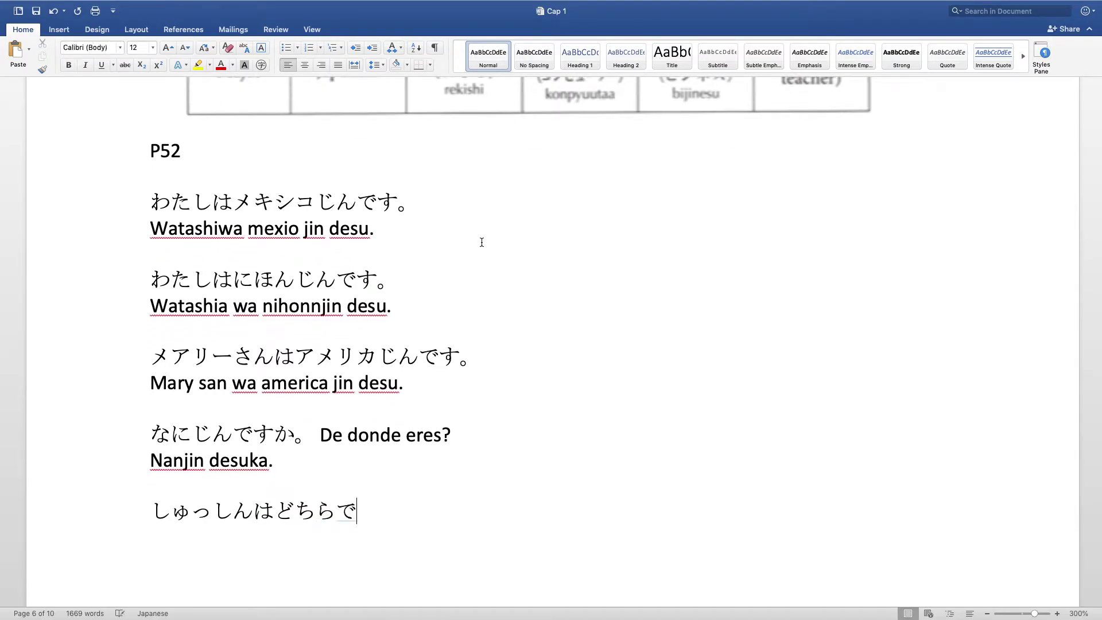
pyautogui.write('a.')
pyautogui.press('Return')
pyautogui.press('Return')
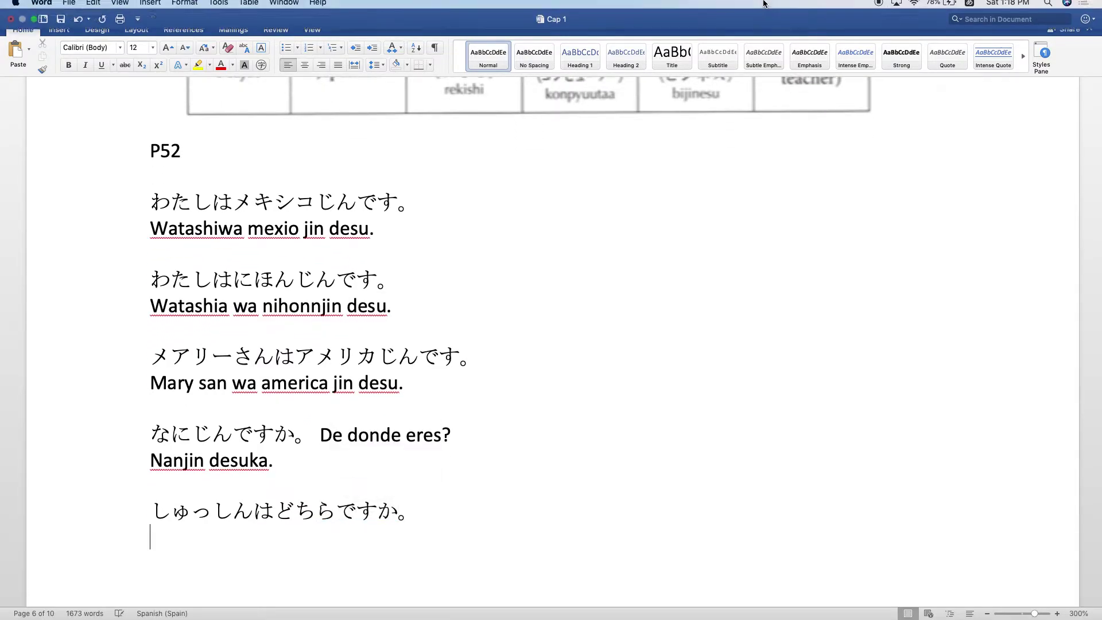
# Switch the input source to Spanish - ISO and try the romaji "Shutsushinnwa donchi" under しゅっしんはどちらですか。.
pyautogui.click(969, 6)
pyautogui.click(950, 63)
pyautogui.write('Shutsu')
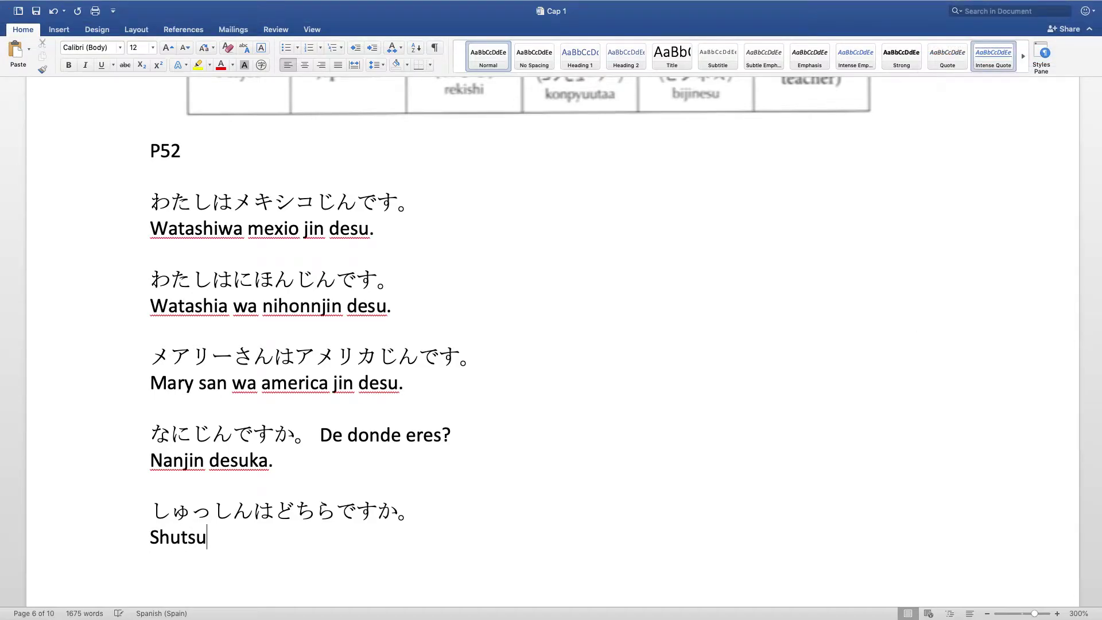
pyautogui.write('shinnwa ')
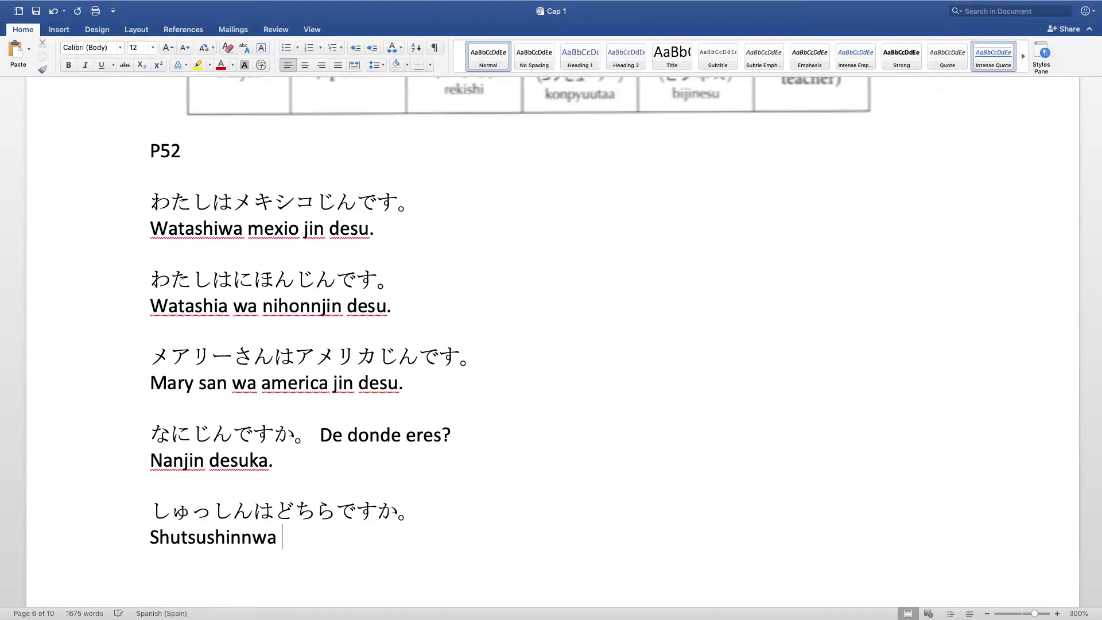
pyautogui.write('dond')
pyautogui.press('BackSpace')
pyautogui.write('chi ')
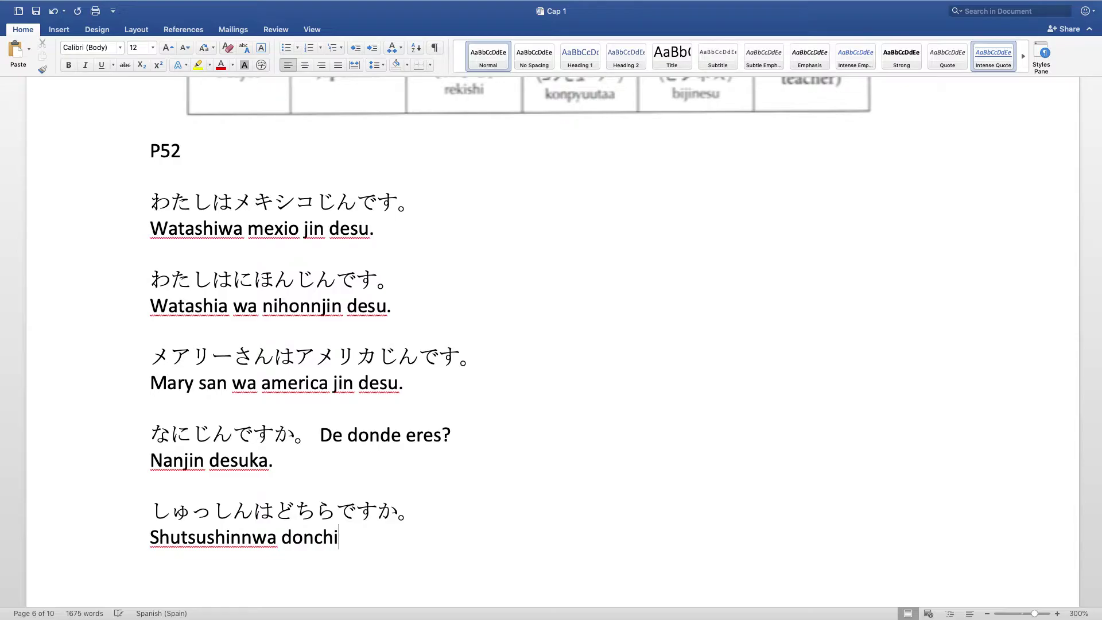
pyautogui.write('ra')
pyautogui.press('Return')
pyautogui.press('BackSpace')
pyautogui.press('BackSpace')
pyautogui.press('BackSpace')
# Replace しゅっしん with こくせき in the last Japanese question, using Hiragana input.
pyautogui.click(969, 6)
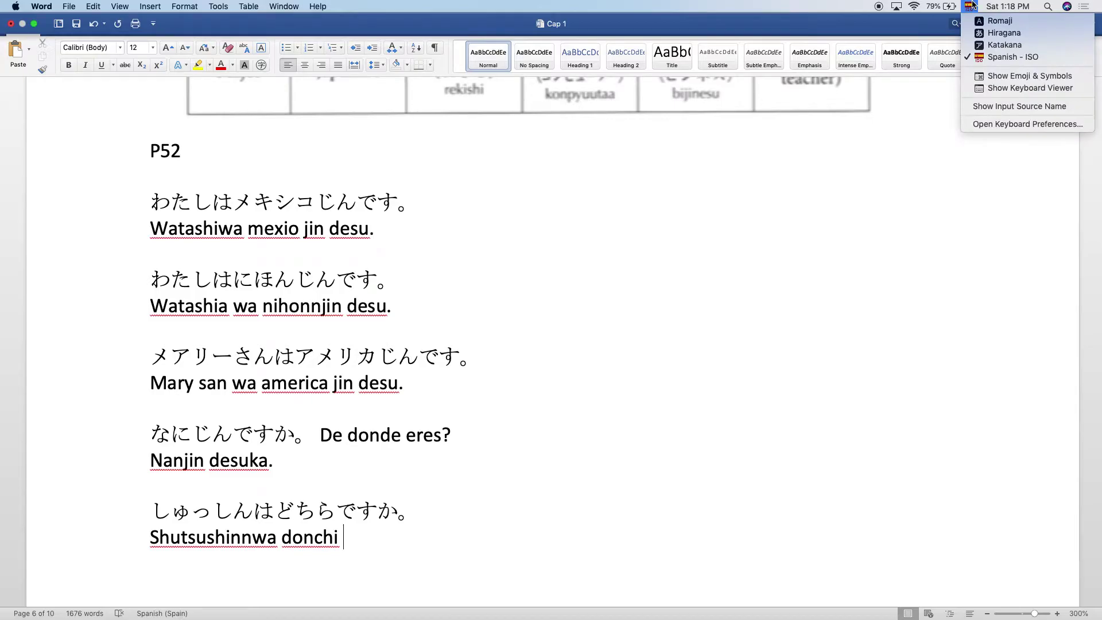
pyautogui.click(978, 32)
pyautogui.click(252, 510)
pyautogui.press('BackSpace')
pyautogui.press('BackSpace')
pyautogui.press('BackSpace')
pyautogui.press('BackSpace')
pyautogui.press('BackSpace')
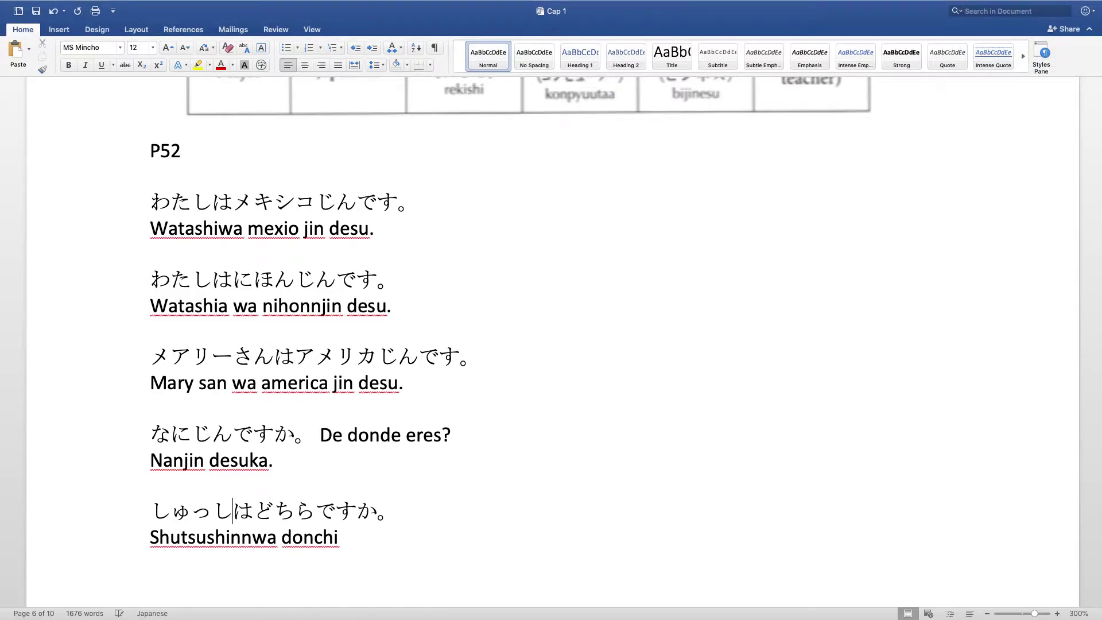
pyautogui.write('kokuseki')
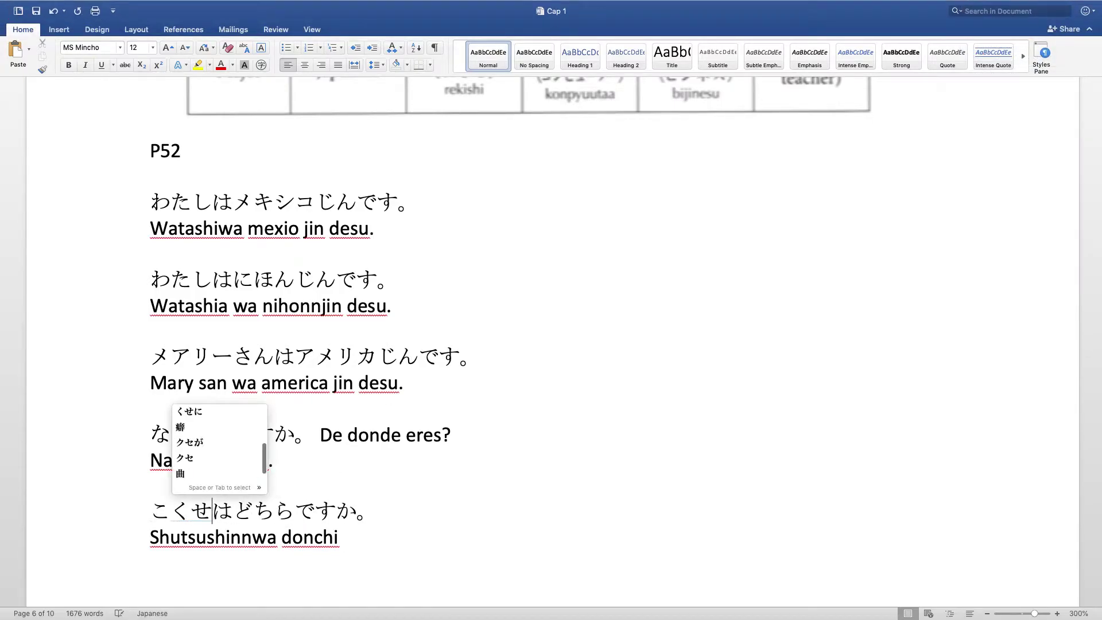
# Replace the romaji line under こくせきはどちらですか。 with "Kokuseki wa dochira desuka." and start a new line.
pyautogui.click(341, 537)
pyautogui.press('BackSpace')
pyautogui.press('BackSpace')
pyautogui.press('BackSpace')
pyautogui.press('BackSpace')
pyautogui.press('BackSpace')
pyautogui.press('BackSpace')
pyautogui.press('BackSpace')
pyautogui.press('BackSpace')
pyautogui.press('BackSpace')
pyautogui.press('BackSpace')
pyautogui.press('BackSpace')
pyautogui.press('BackSpace')
pyautogui.press('BackSpace')
pyautogui.press('BackSpace')
pyautogui.press('BackSpace')
pyautogui.press('BackSpace')
pyautogui.press('BackSpace')
pyautogui.press('BackSpace')
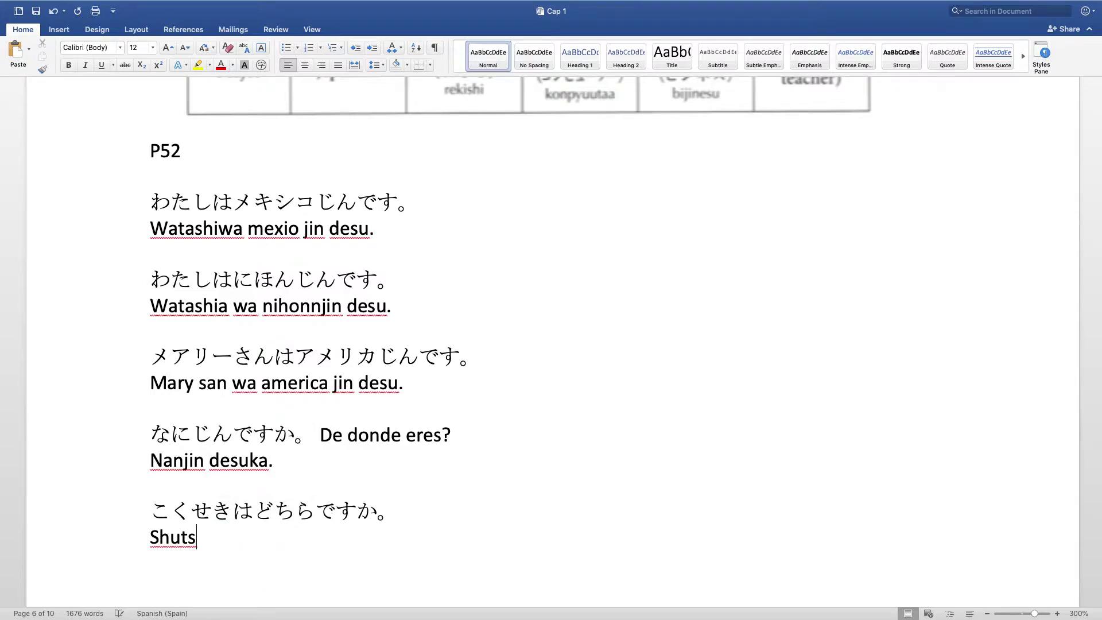
pyautogui.press('BackSpace')
pyautogui.press('BackSpace')
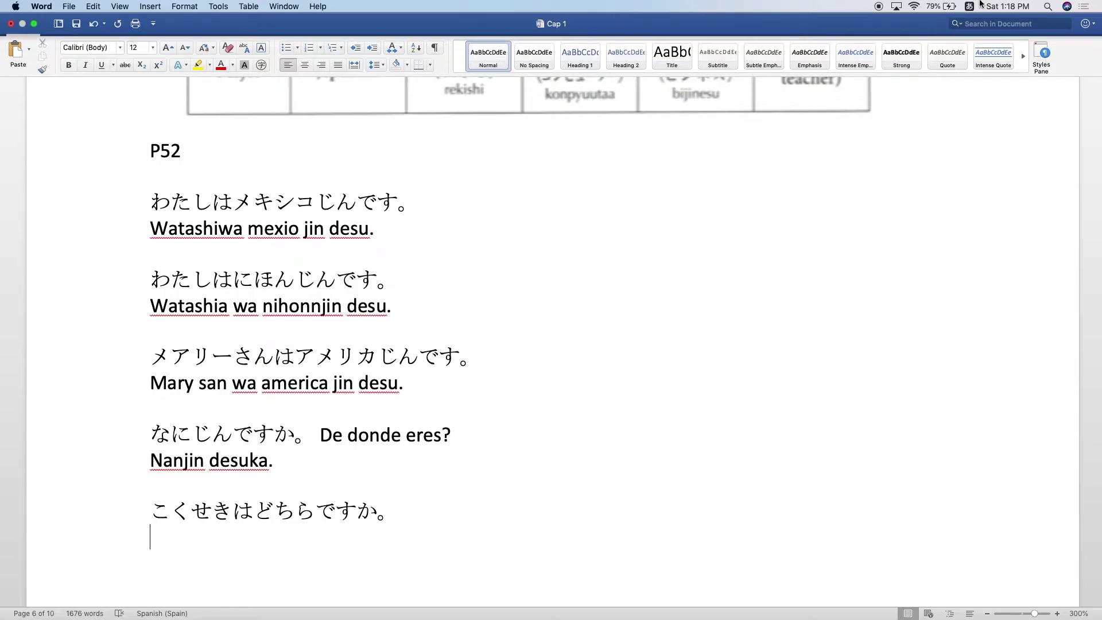
pyautogui.click(969, 7)
pyautogui.write('Kok')
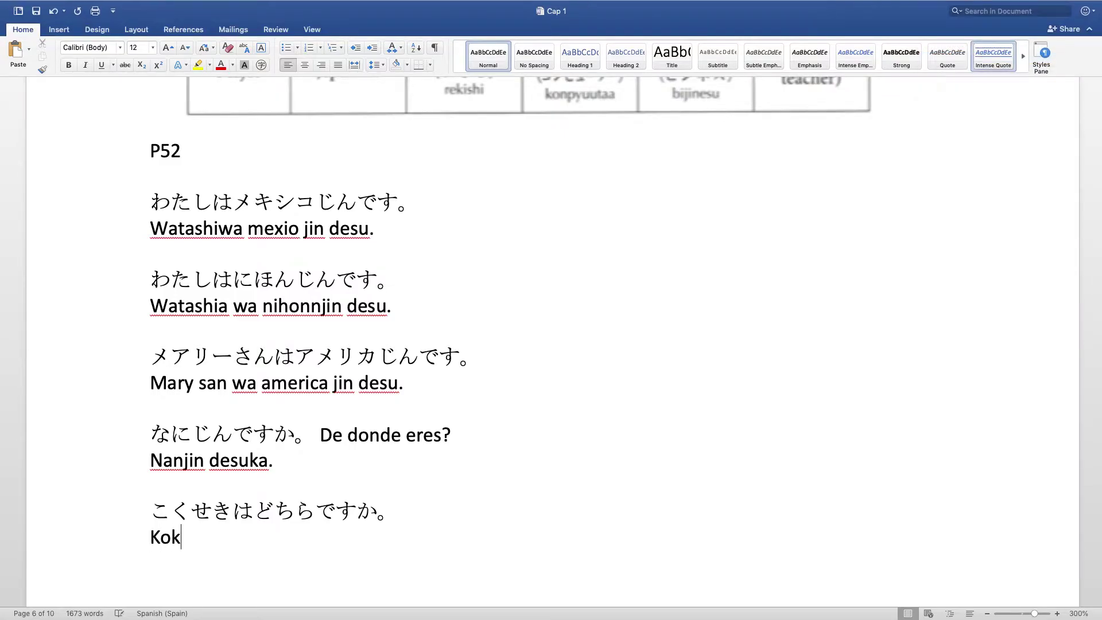
pyautogui.write('useki wa ')
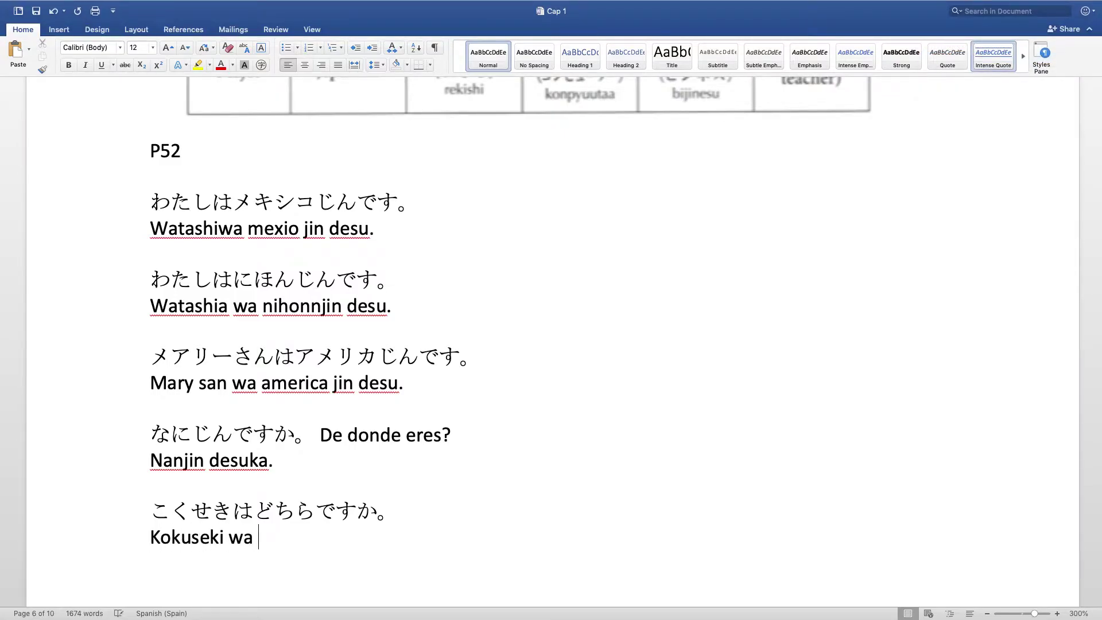
pyautogui.write('dochira desuka.')
pyautogui.press('Return')
# Review the questions なにじんですか。 and こくせきはどちらですか。 by highlighting each in turn.
pyautogui.click(339, 500)
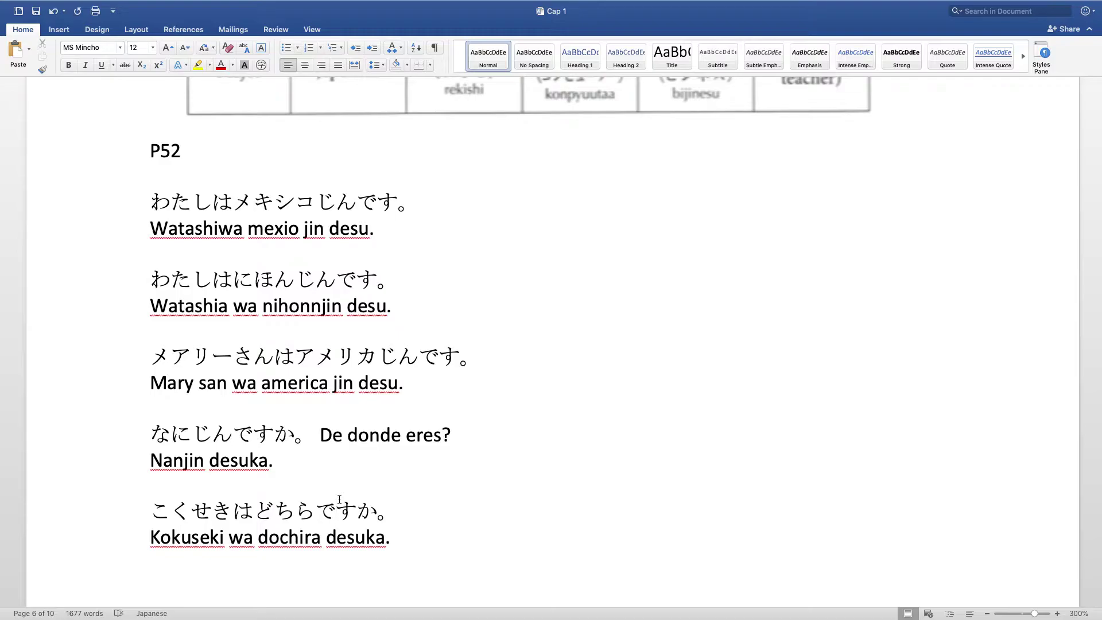
pyautogui.moveTo(160, 510); pyautogui.dragTo(379, 515)
pyautogui.click(149, 434)
pyautogui.moveTo(148, 434); pyautogui.dragTo(310, 422)
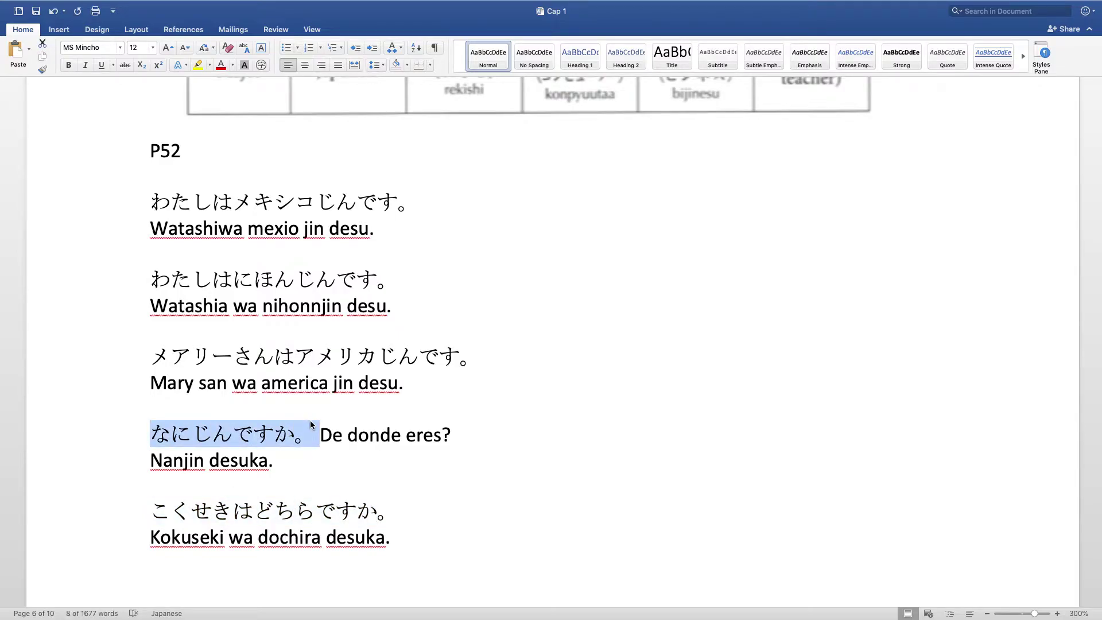
pyautogui.click(311, 424)
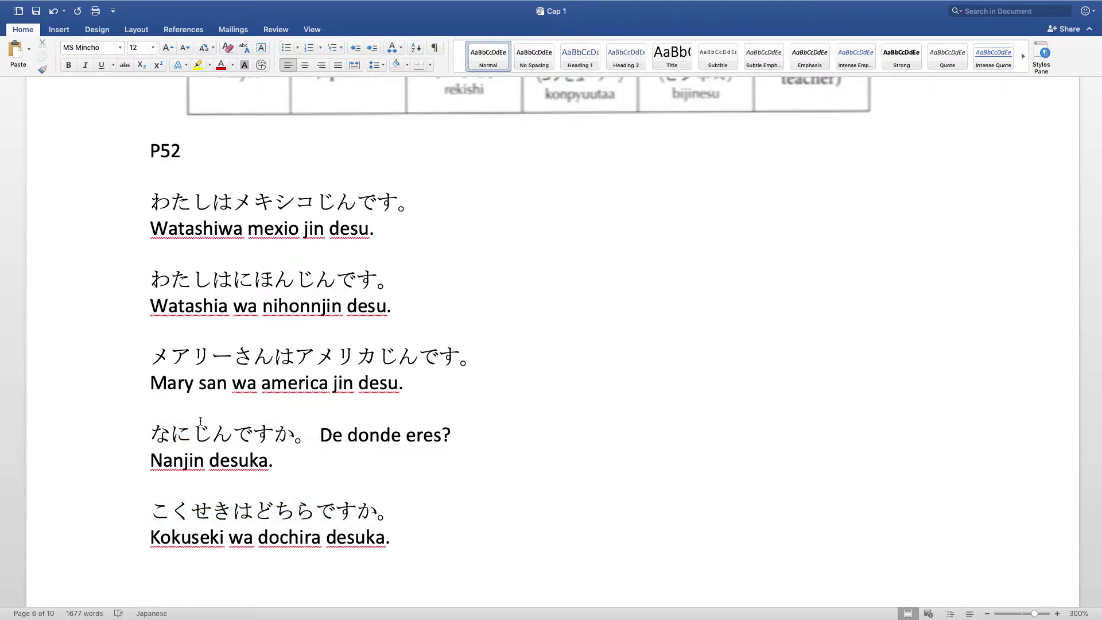
pyautogui.moveTo(150, 434); pyautogui.dragTo(336, 440)
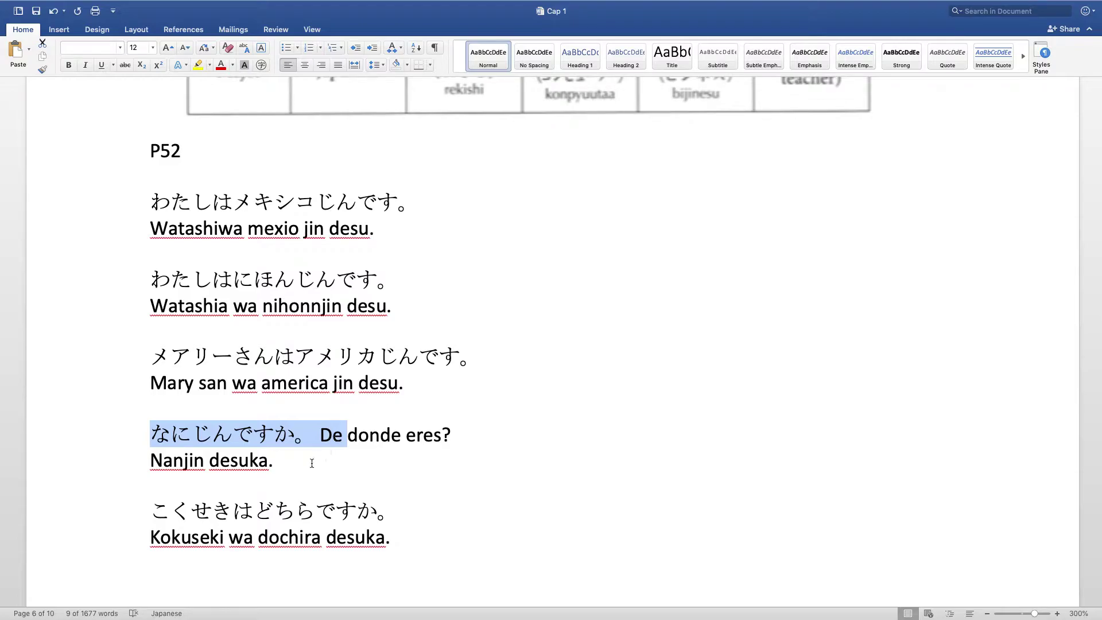
pyautogui.click(275, 511)
pyautogui.moveTo(141, 506); pyautogui.dragTo(400, 499)
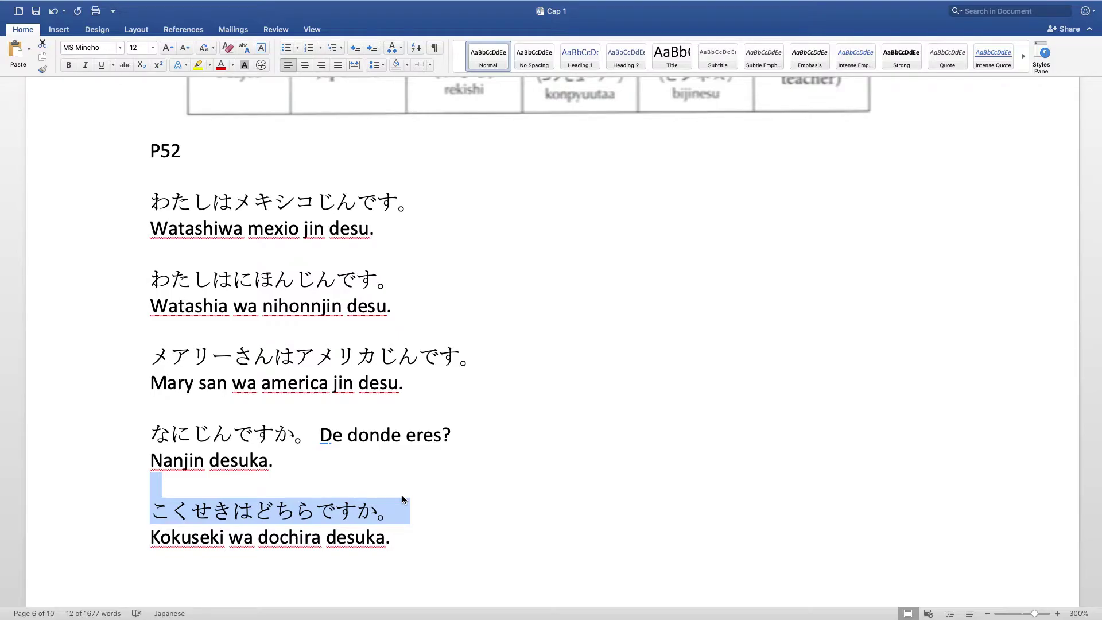
pyautogui.click(401, 495)
pyautogui.scroll(2, 402, 495)
pyautogui.scroll(-3, 402, 496)
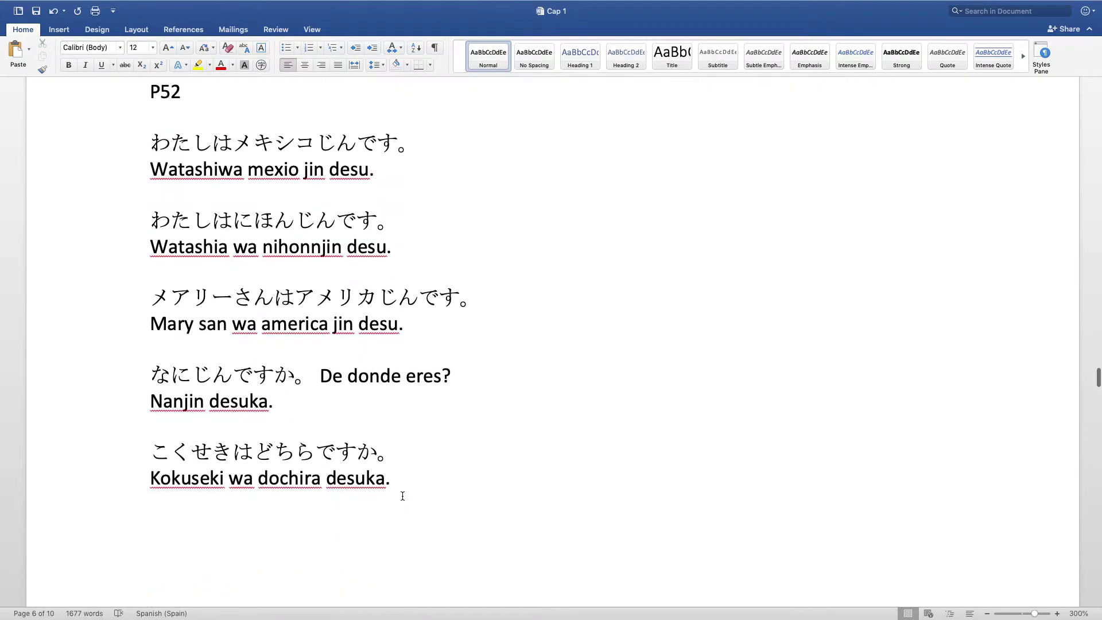
pyautogui.scroll(2, 406, 485)
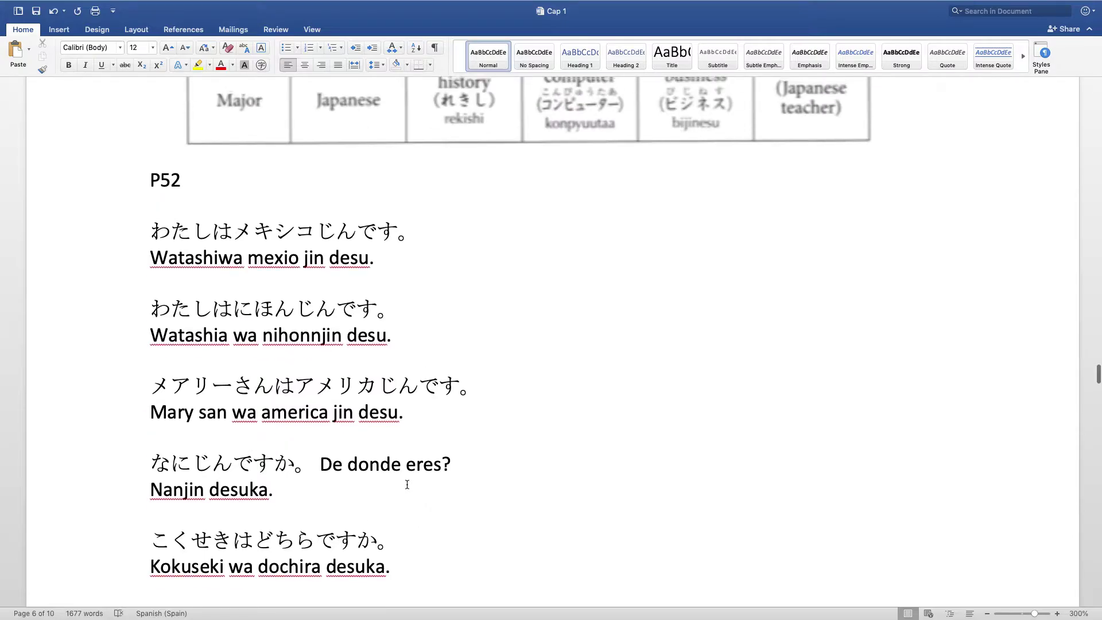
pyautogui.scroll(-1, 407, 485)
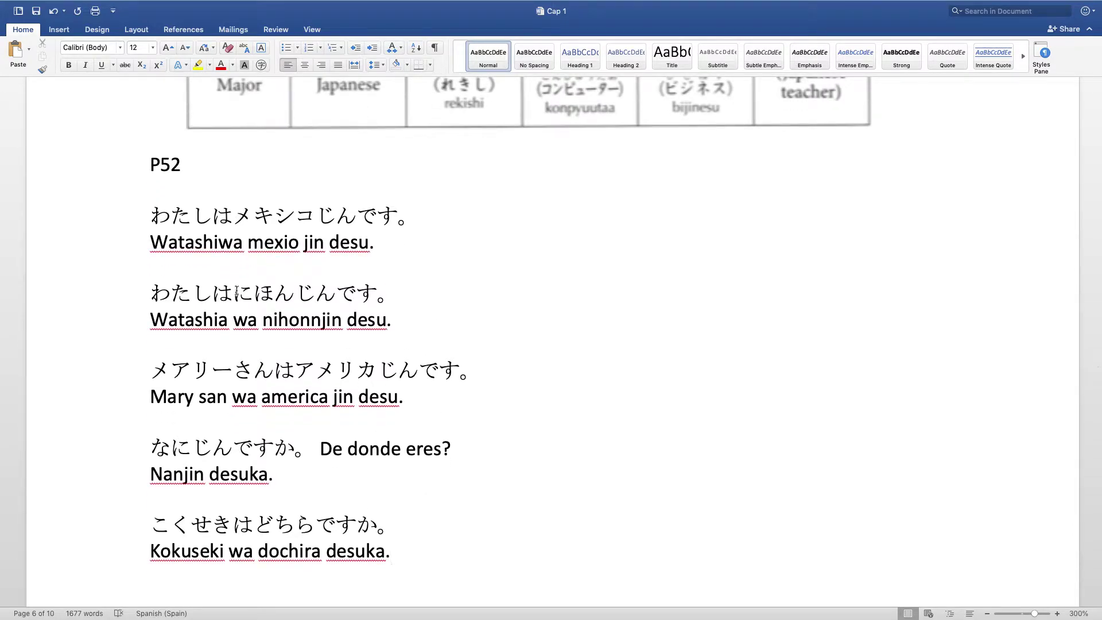
# Insert several blank lines between the P52 heading and わたしはメキシコじんです。 to make room for new sentences.
pyautogui.click(148, 223)
pyautogui.click(148, 225)
pyautogui.press('Return')
pyautogui.press('Return')
pyautogui.press('Return')
pyautogui.press('Return')
pyautogui.press('Return')
pyautogui.scroll(5, 551, 344)
pyautogui.press('Return')
pyautogui.press('Return')
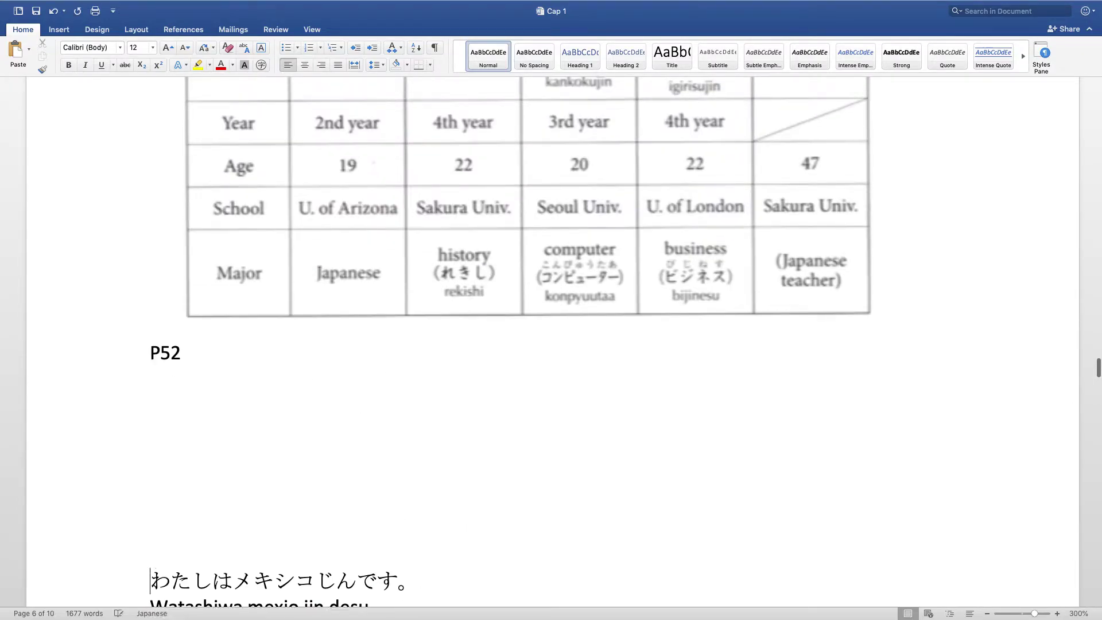
pyautogui.scroll(5, 167, 295)
pyautogui.scroll(-2, 168, 297)
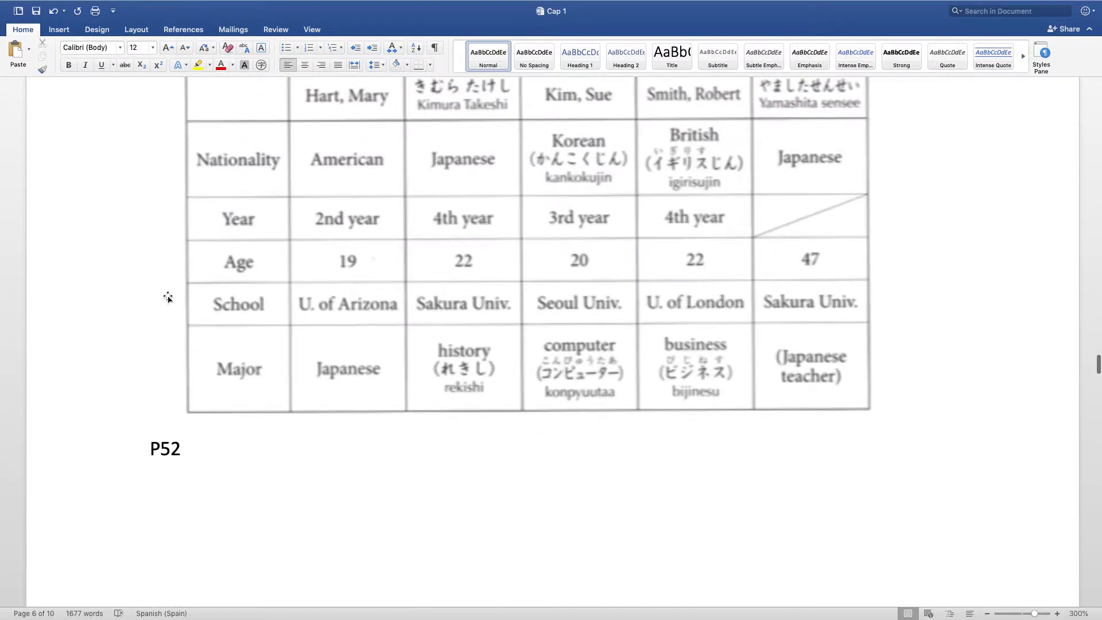
pyautogui.scroll(-1, 168, 297)
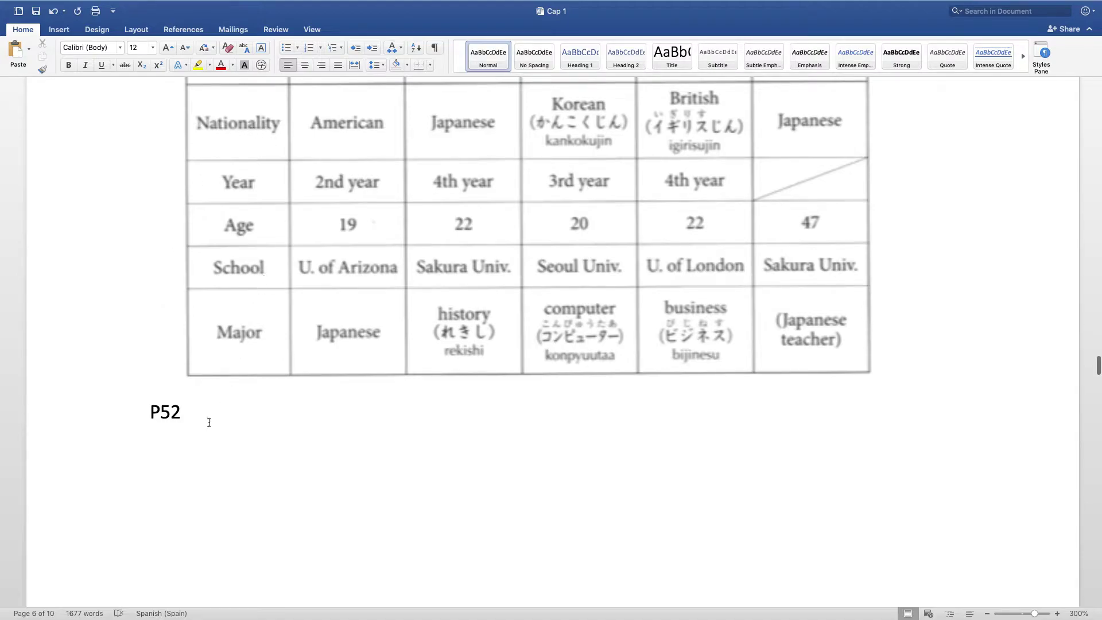
pyautogui.press('Return')
pyautogui.write('s')
pyautogui.press('BackSpace')
pyautogui.write('wa')
pyautogui.press('Return')
pyautogui.write('ta')
pyautogui.press('BackSpace')
pyautogui.press('BackSpace')
pyautogui.press('BackSpace')
pyautogui.press('BackSpace')
pyautogui.press('BackSpace')
# With Hiragana input, write わたしは１８さいです。 below P52 after a blank line, and start a new line.
pyautogui.click(968, 6)
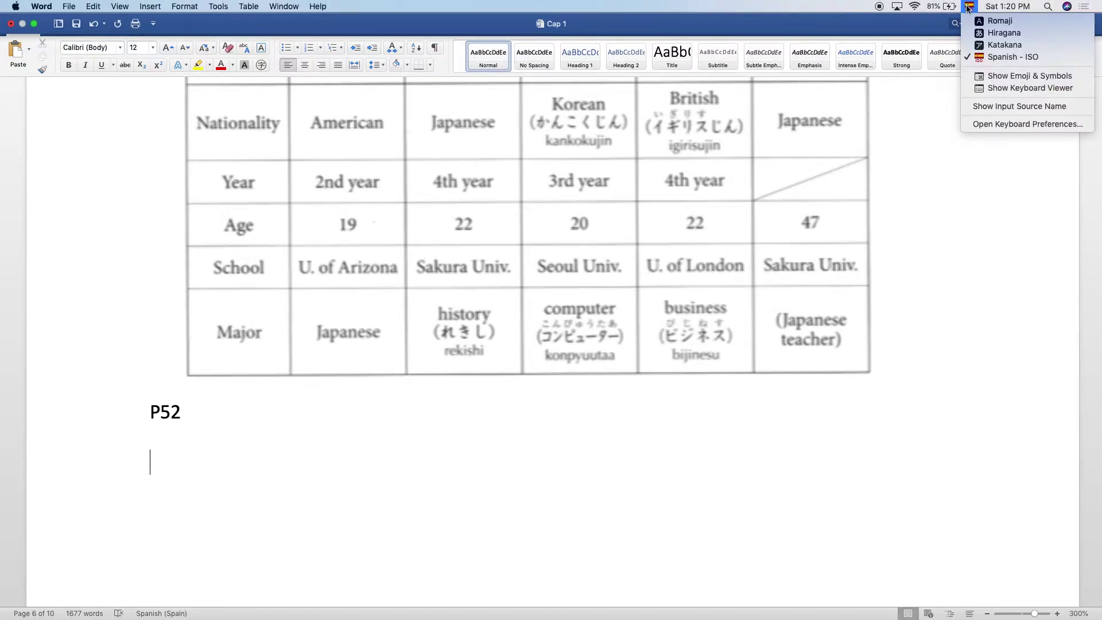
pyautogui.click(972, 33)
pyautogui.write('watashih')
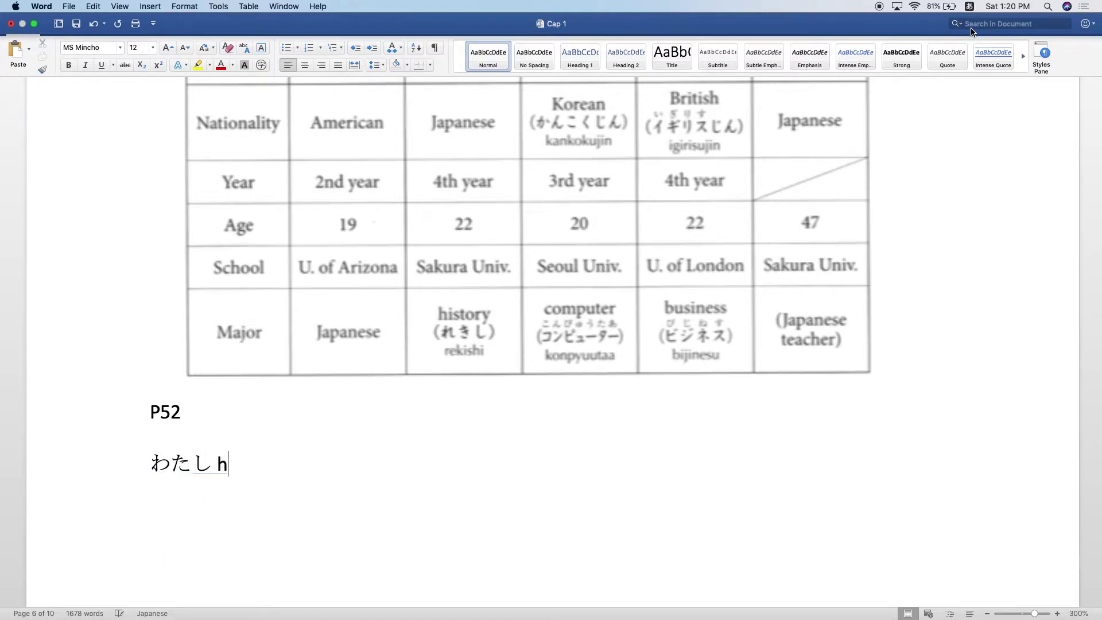
pyautogui.write('a')
pyautogui.press('space')
pyautogui.press('BackSpace')
pyautogui.press('BackSpace')
pyautogui.write('shiha')
pyautogui.press('Return')
pyautogui.write('18saide')
pyautogui.press('BackSpace')
pyautogui.press('BackSpace')
pyautogui.write('idesu.')
pyautogui.press('Return')
pyautogui.press('Return')
# Set the input source to Spanish - ISO and write "Watashi wa jyuhachi sai desu." under the age sentence.
pyautogui.click(969, 7)
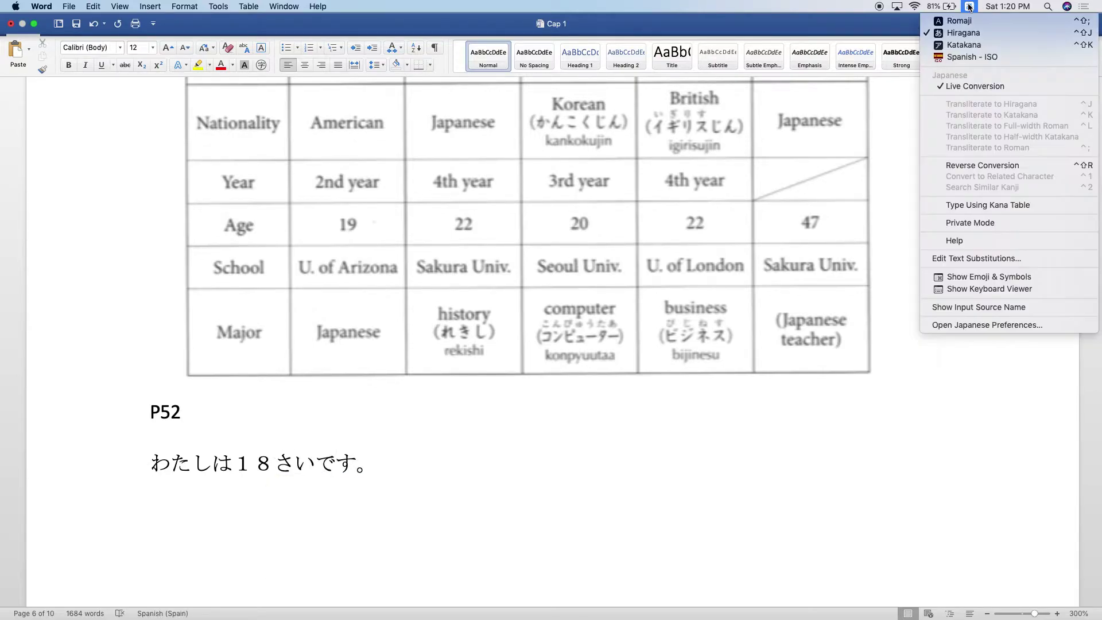
pyautogui.click(971, 57)
pyautogui.write('watashi wa jyu')
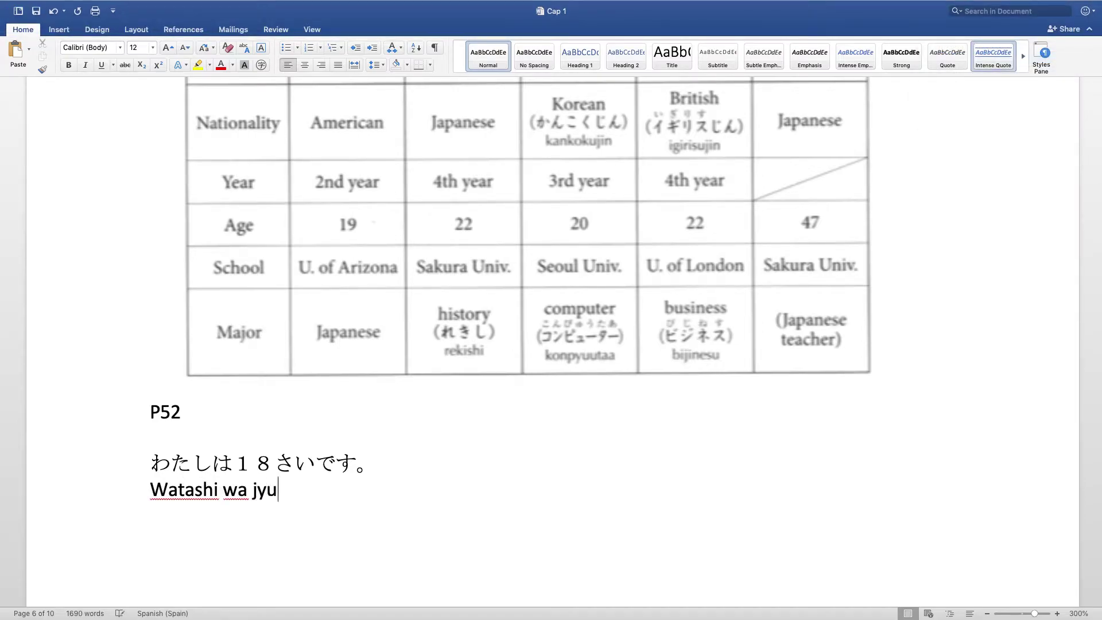
pyautogui.write('hachi san')
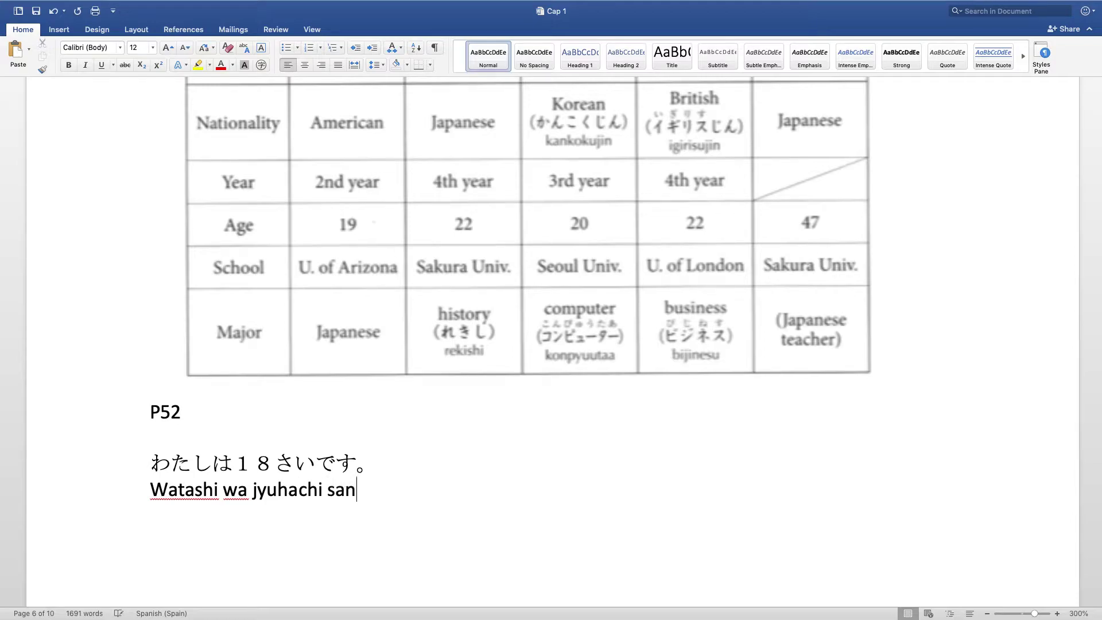
pyautogui.press('BackSpace')
pyautogui.write('i desu.')
pyautogui.press('Return')
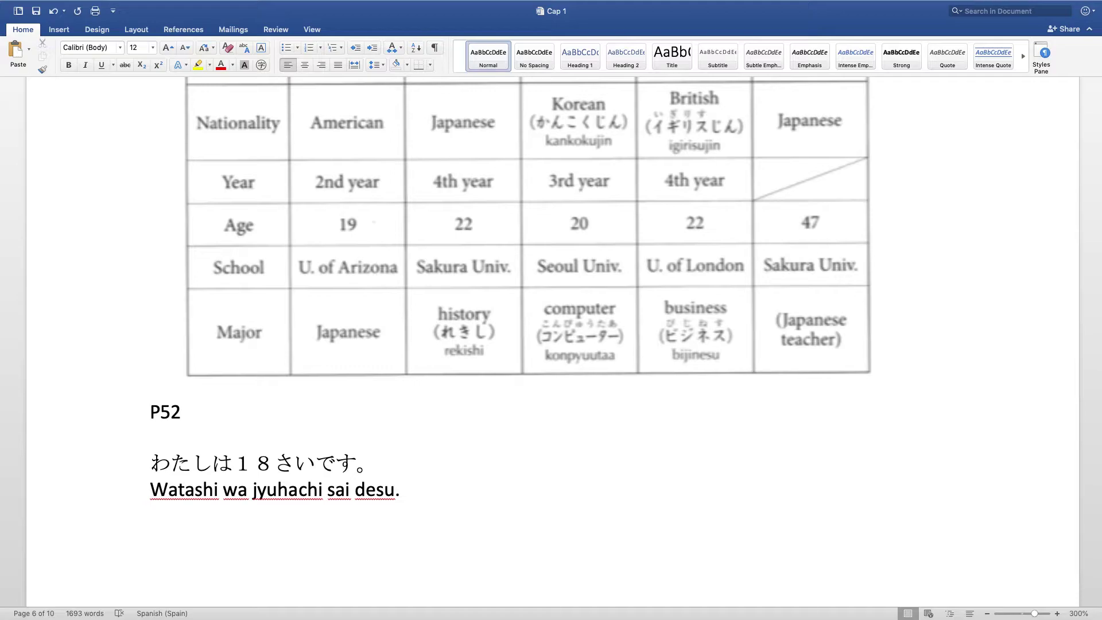
# Highlight parts of わたしは１８さいです。 to examine the age expression １８さい and the ending です.
pyautogui.click(156, 466)
pyautogui.moveTo(156, 466); pyautogui.dragTo(315, 465)
pyautogui.click(250, 466)
pyautogui.click(296, 464)
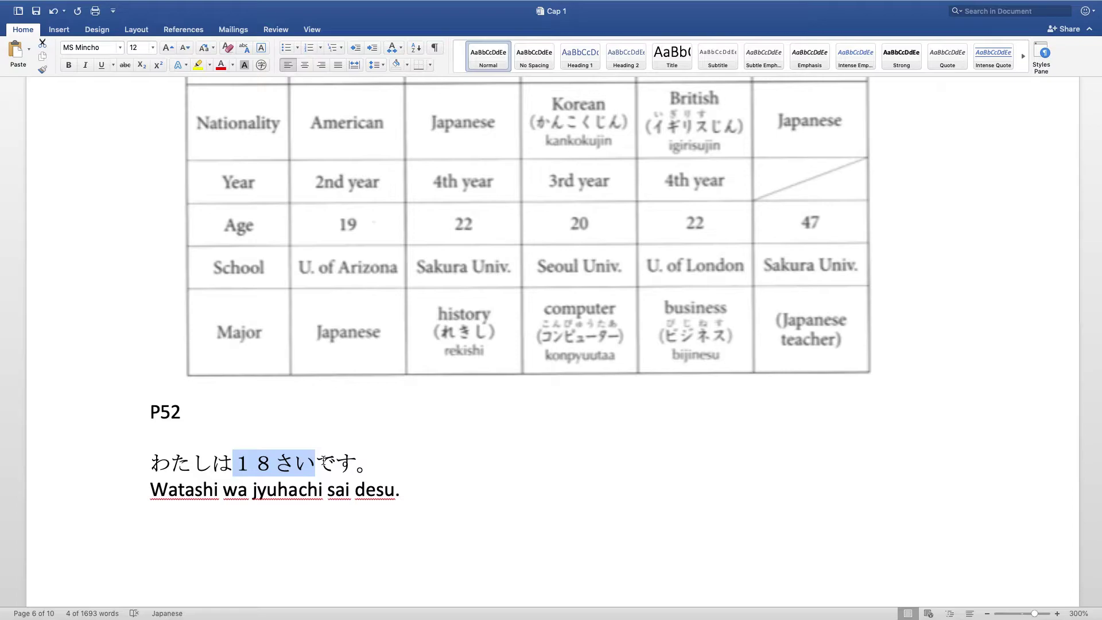
pyautogui.moveTo(361, 464); pyautogui.dragTo(327, 463)
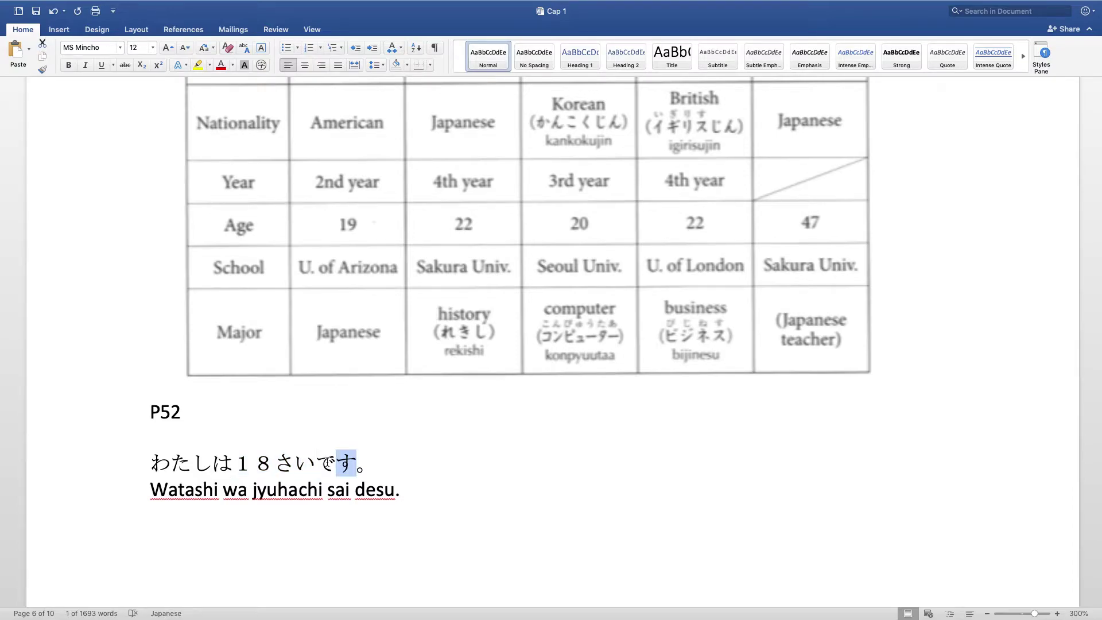
# Below the romaji age sentence, after a blank line, write なんさいですか。 with Hiragana input and start a new line.
pyautogui.click(431, 494)
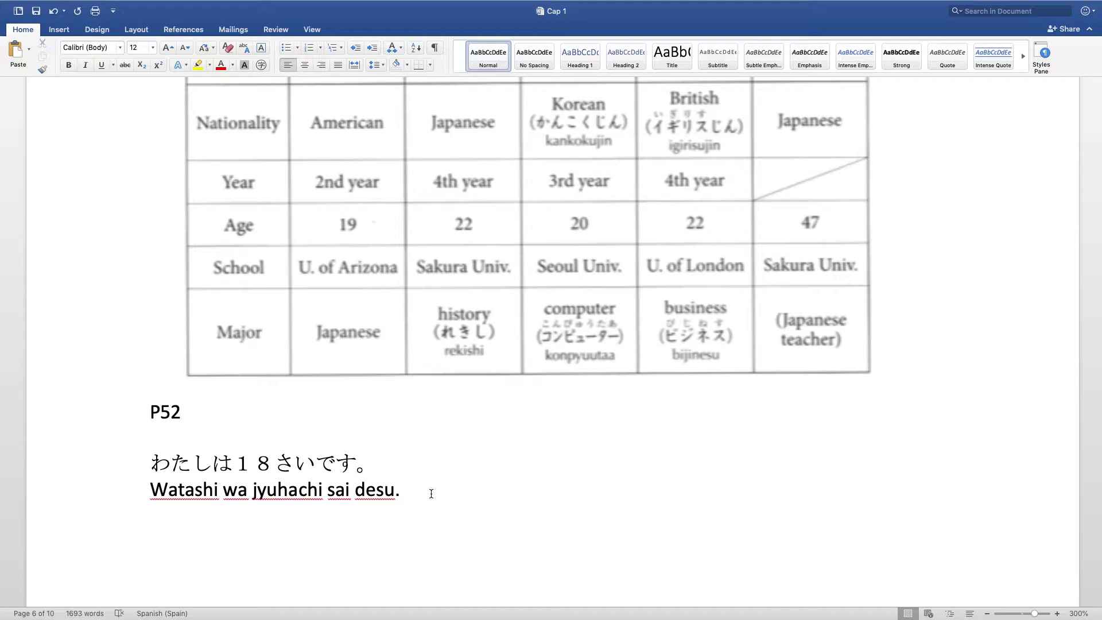
pyautogui.press('Return')
pyautogui.write('na')
pyautogui.press('BackSpace')
pyautogui.press('BackSpace')
pyautogui.click(970, 6)
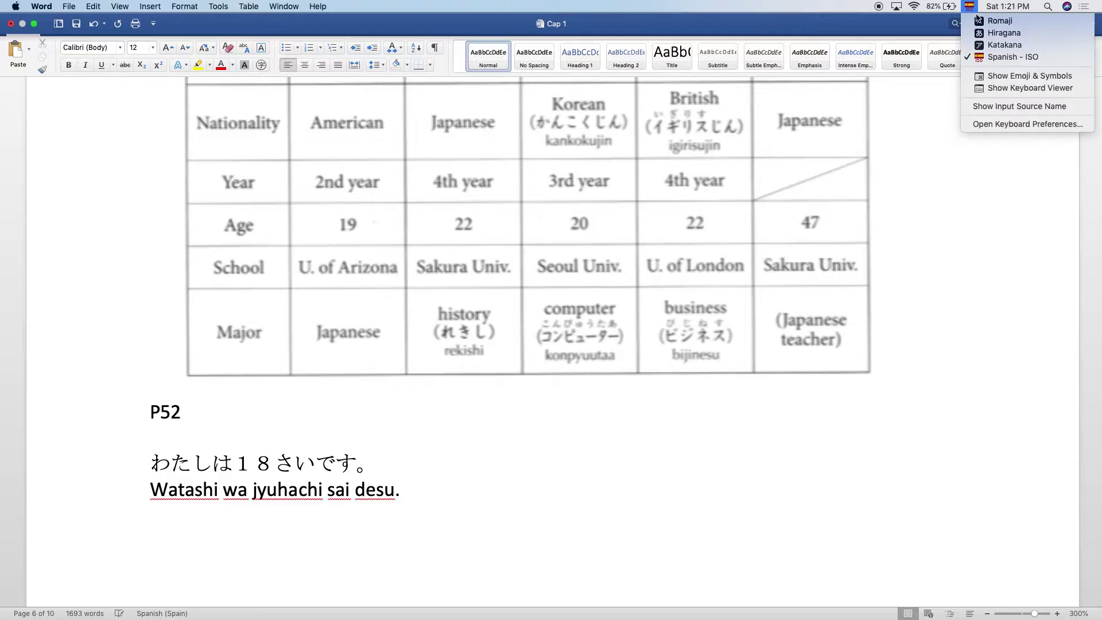
pyautogui.click(976, 34)
pyautogui.write('nansai')
pyautogui.press('space')
pyautogui.press('space')
pyautogui.write('de')
pyautogui.press('BackSpace')
pyautogui.press('BackSpace')
pyautogui.write('saidesuka.')
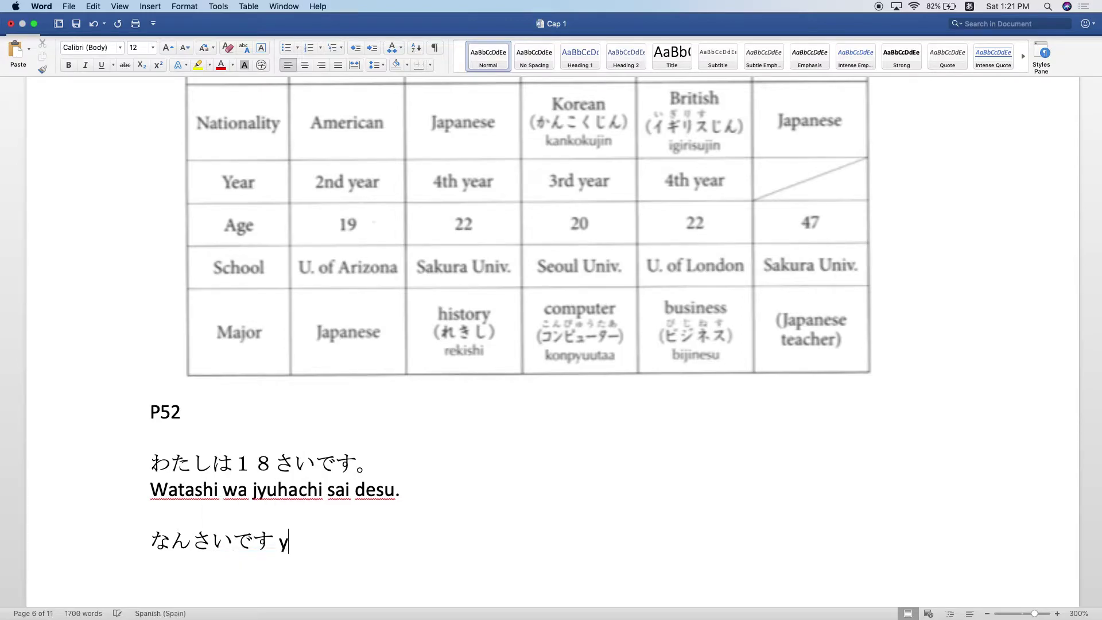
pyautogui.press('Return')
pyautogui.press('Return')
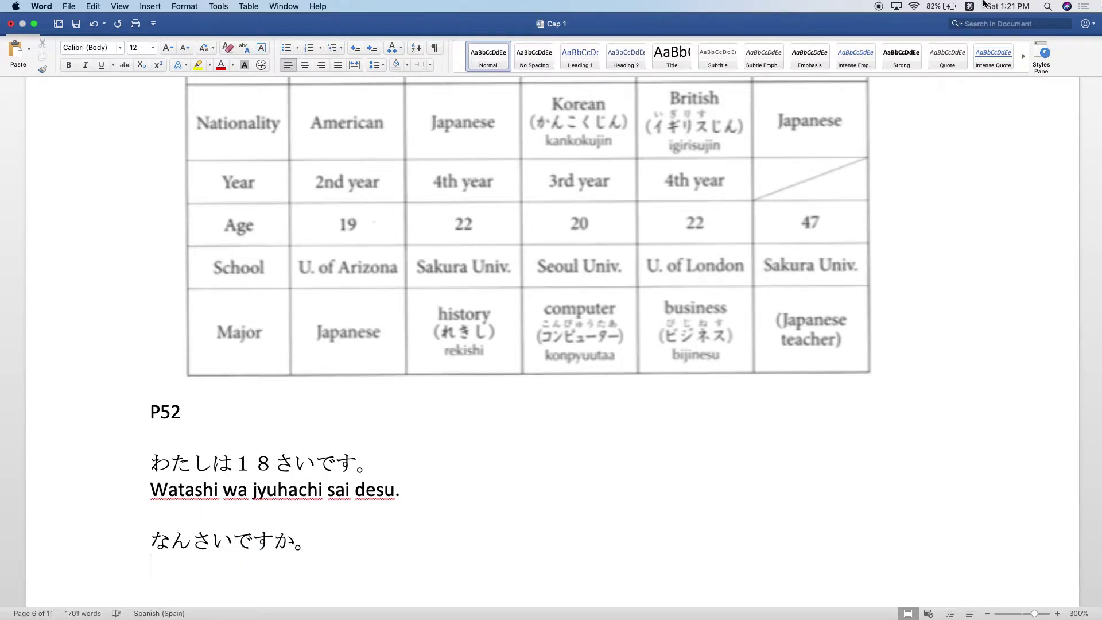
# Set the input source to Spanish - ISO and write "Nansai desuka." under なんさいですか。.
pyautogui.click(968, 6)
pyautogui.click(972, 57)
pyautogui.write('Cau')
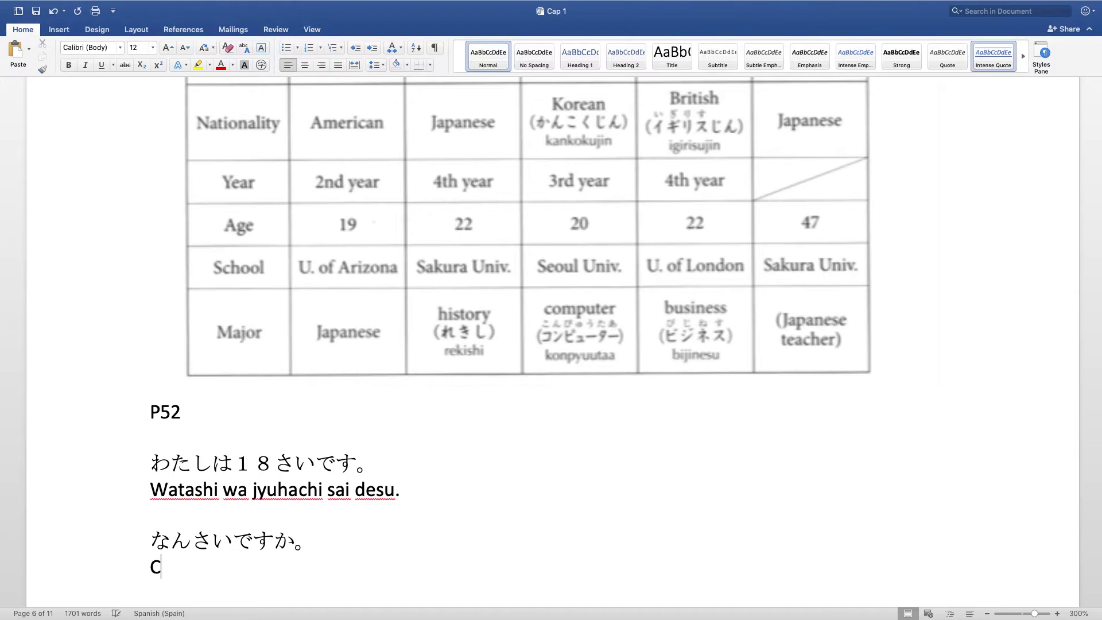
pyautogui.press('BackSpace')
pyautogui.press('BackSpace')
pyautogui.press('BackSpace')
pyautogui.write('Nansai desuka')
pyautogui.write('.')
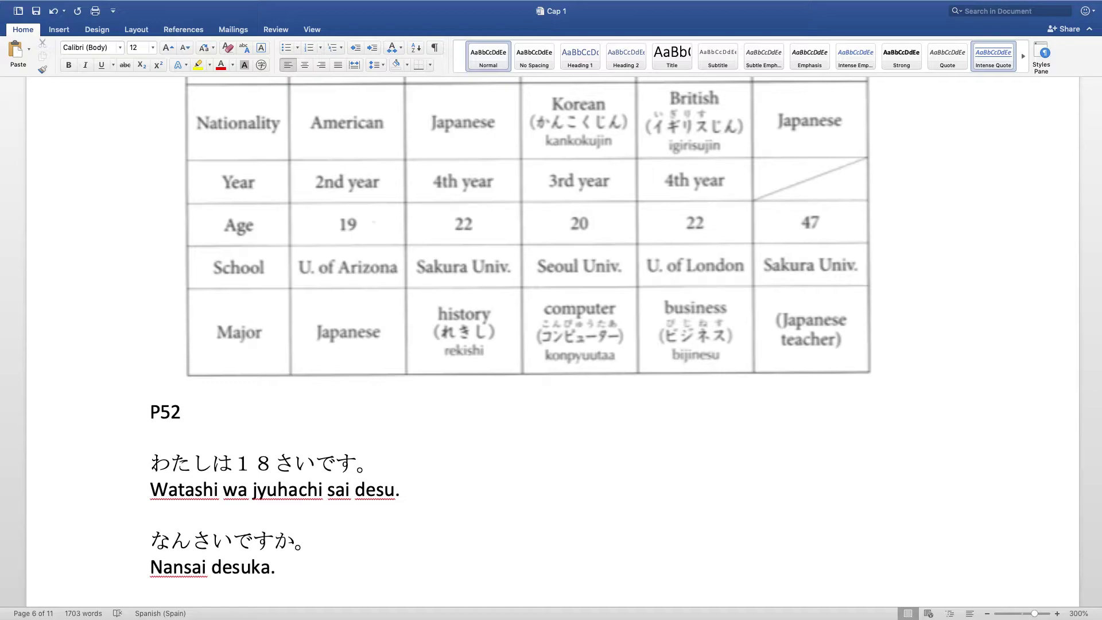
# On a new line under "Nansai desuka.", write おいくですか。 with Hiragana input and start another line.
pyautogui.press('Return')
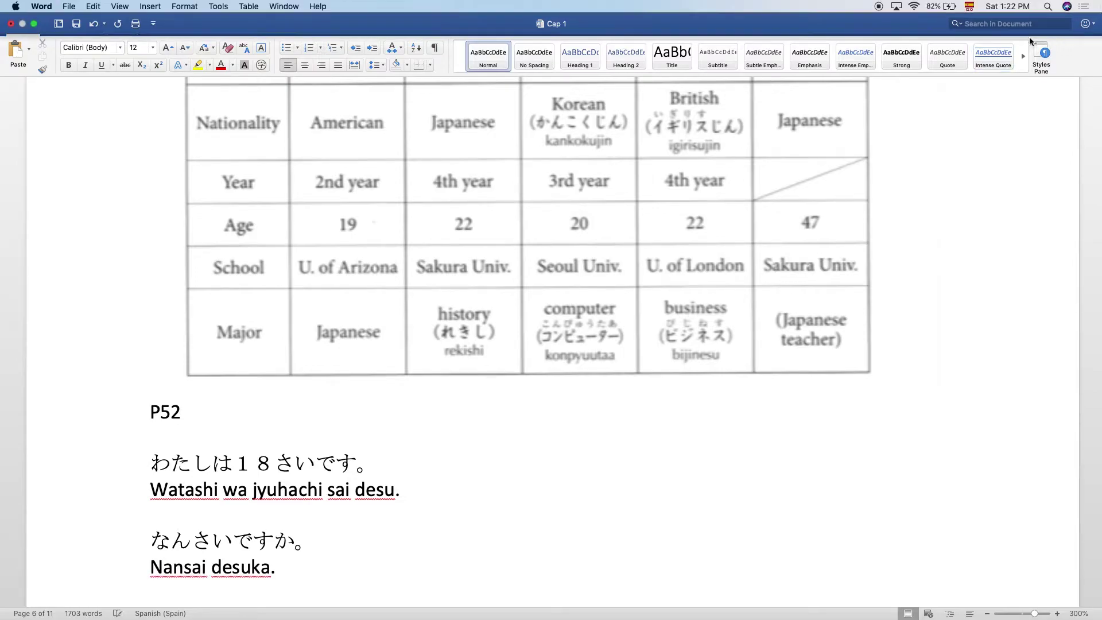
pyautogui.click(971, 9)
pyautogui.click(983, 33)
pyautogui.write('oikudesuka')
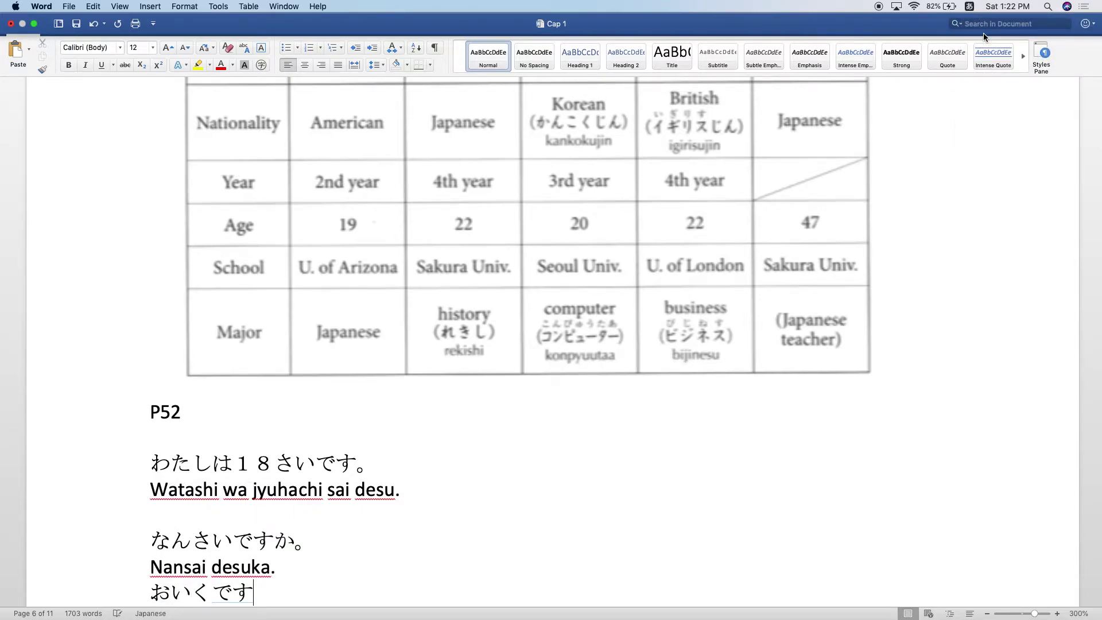
pyautogui.write('.')
pyautogui.press('Return')
pyautogui.press('Return')
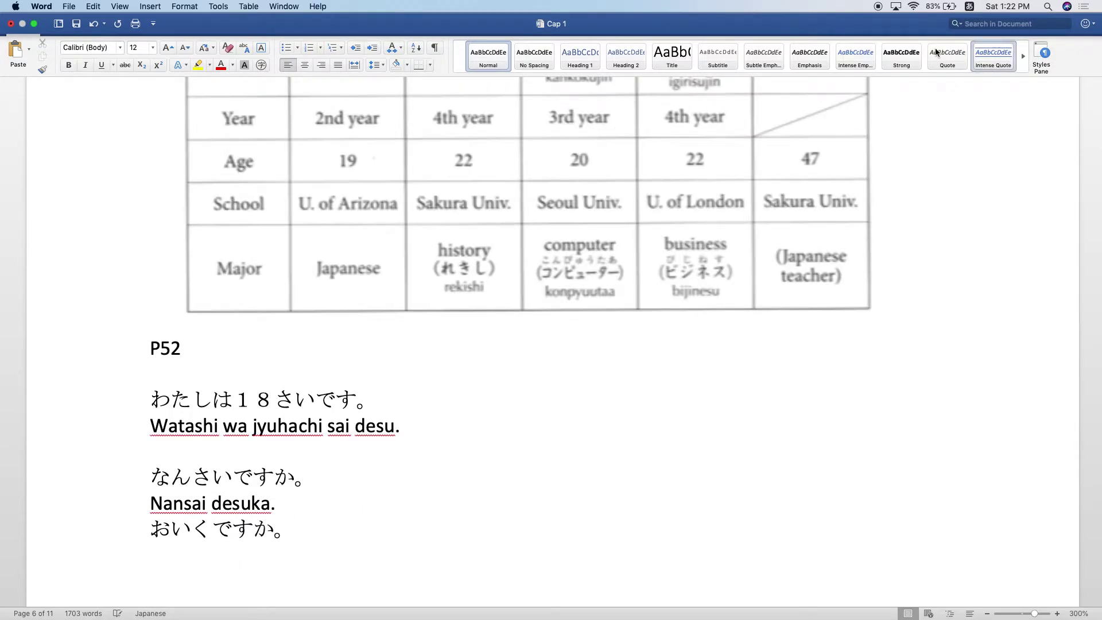
# Set the input source to Spanish - ISO, write "Oikutsu desuka." under おいくですか。, and insert a blank line above that question.
pyautogui.click(967, 6)
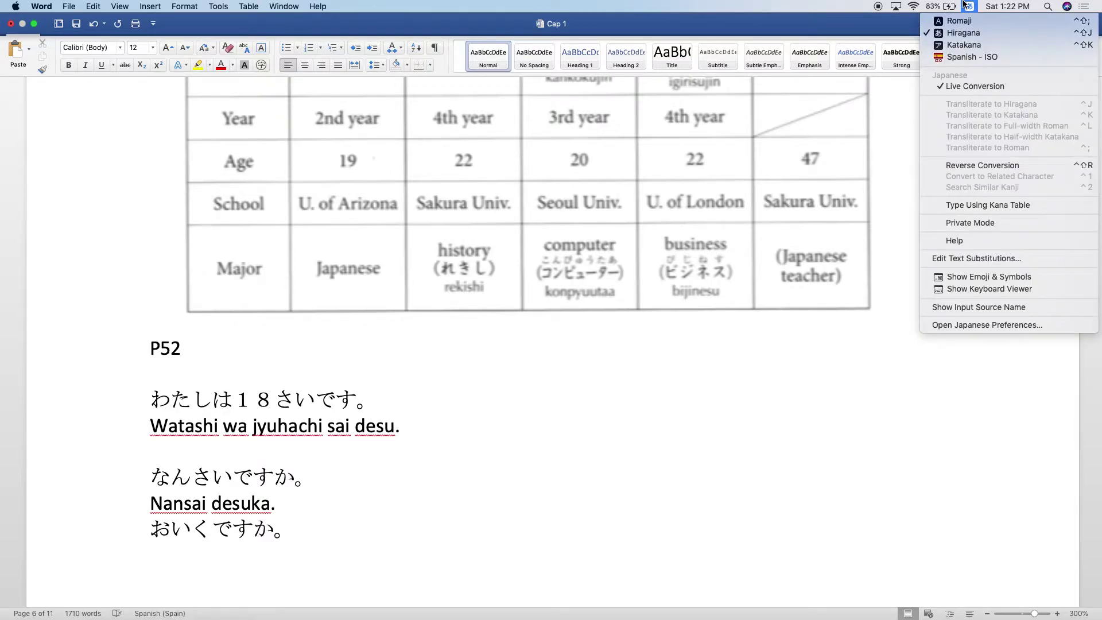
pyautogui.click(972, 57)
pyautogui.write('Oi')
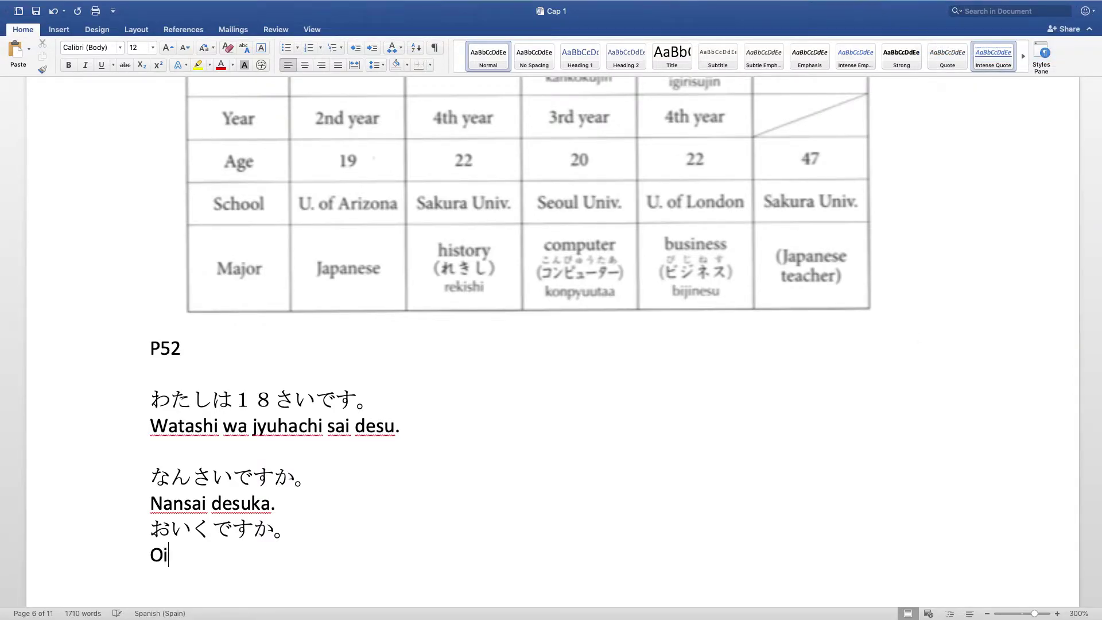
pyautogui.write('kutsu')
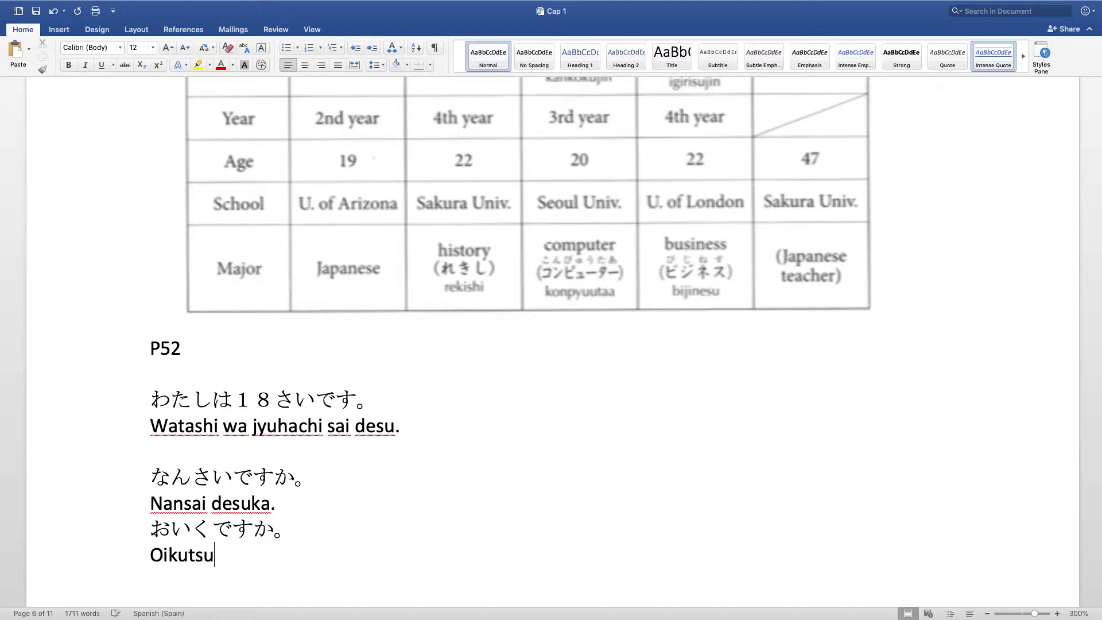
pyautogui.write(' desuka.')
pyautogui.press('Return')
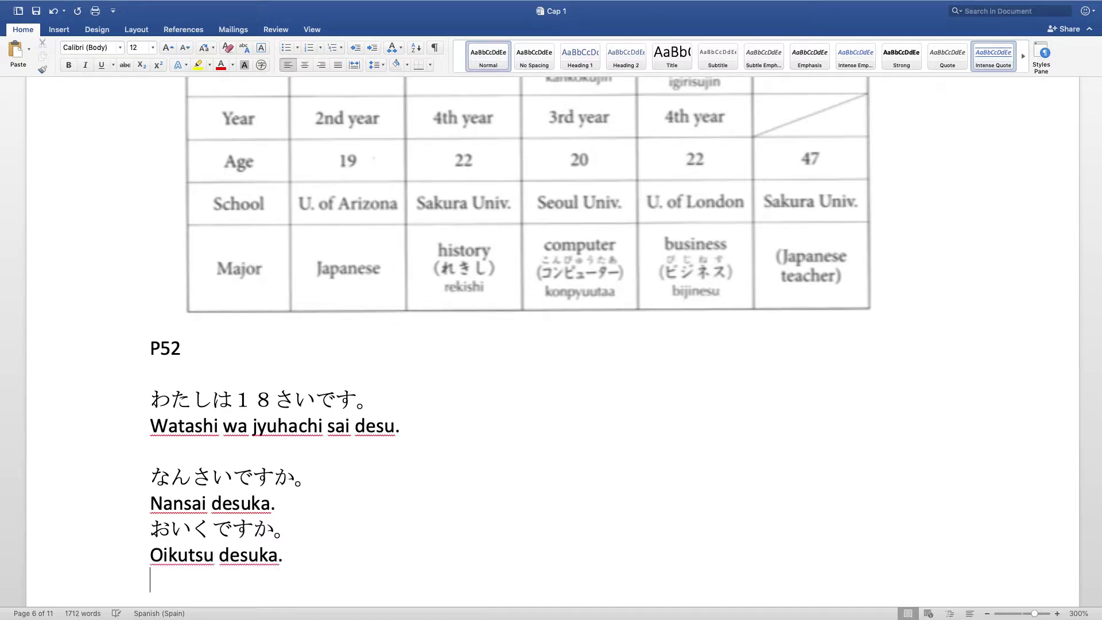
pyautogui.click(151, 528)
pyautogui.press('Return')
pyautogui.scroll(-3, 259, 459)
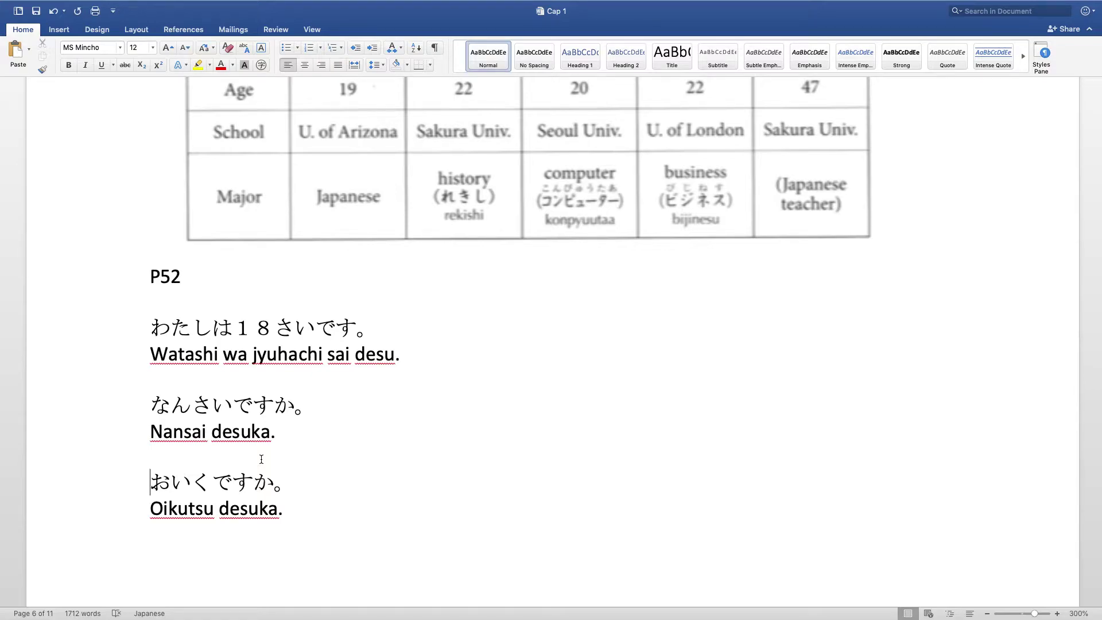
# Examine the Age and Year rows of the student table above P52 alongside the age sentences.
pyautogui.scroll(5, 261, 459)
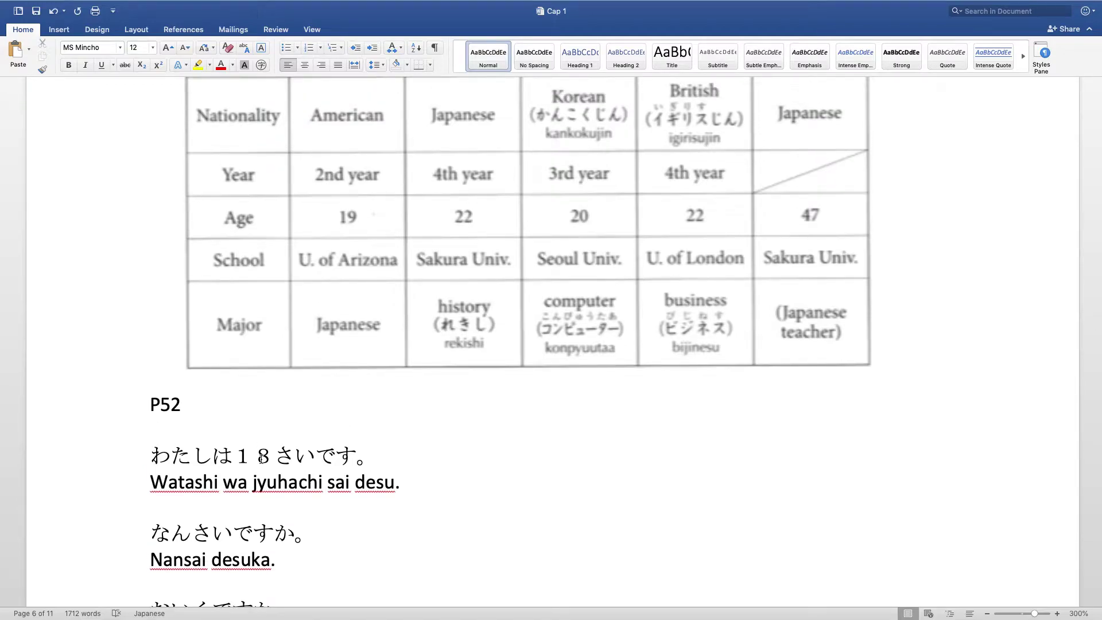
pyautogui.scroll(-1, 261, 459)
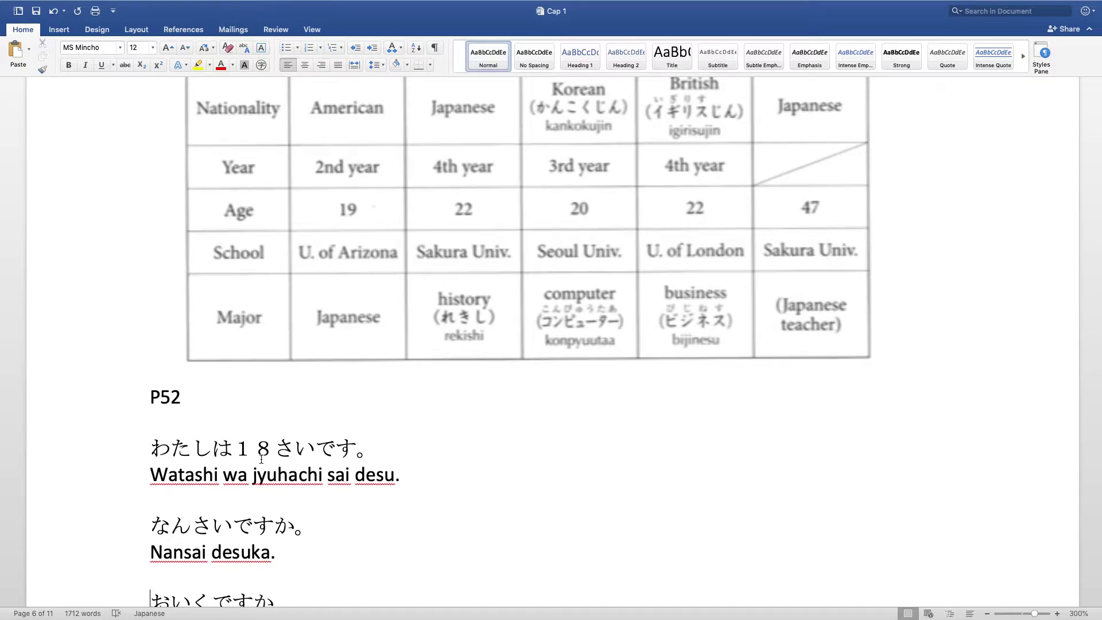
pyautogui.scroll(-2, 261, 459)
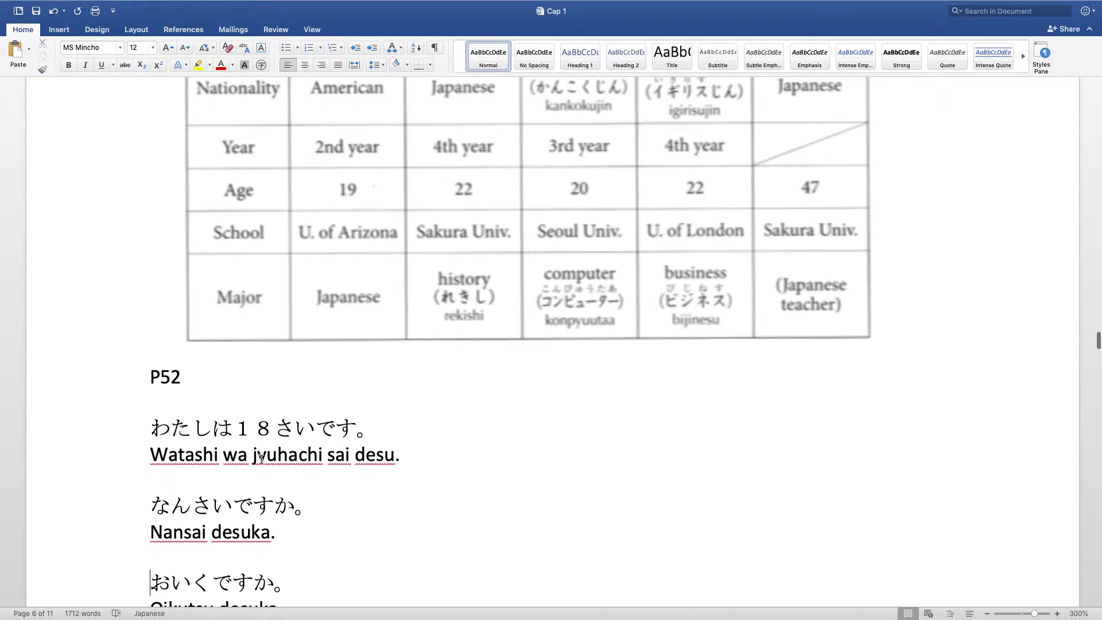
pyautogui.scroll(-5, 261, 459)
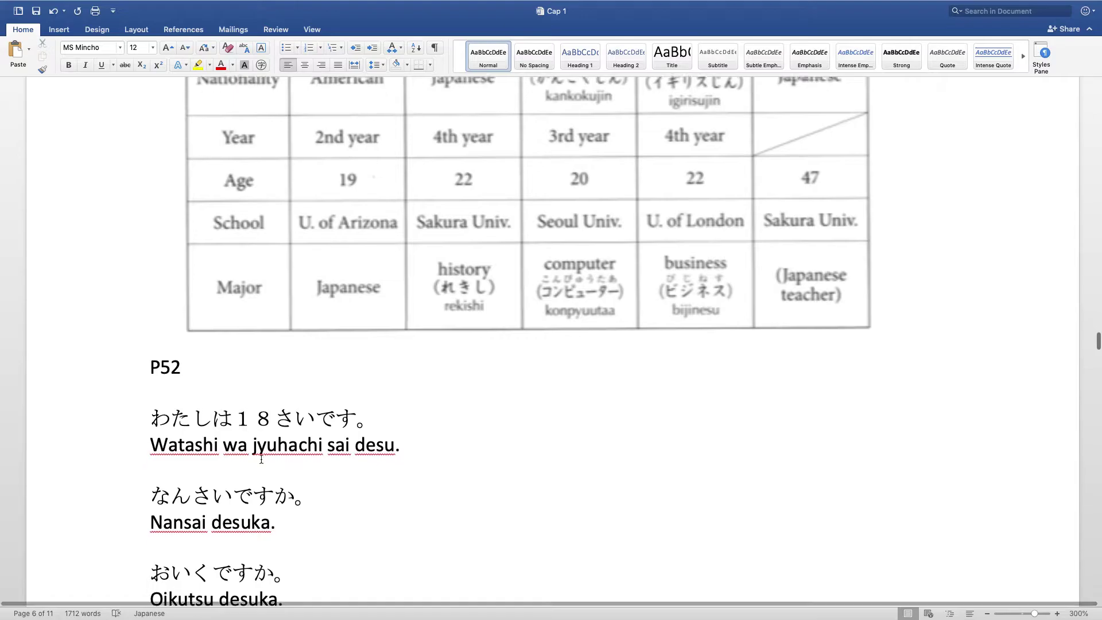
pyautogui.scroll(10, 307, 366)
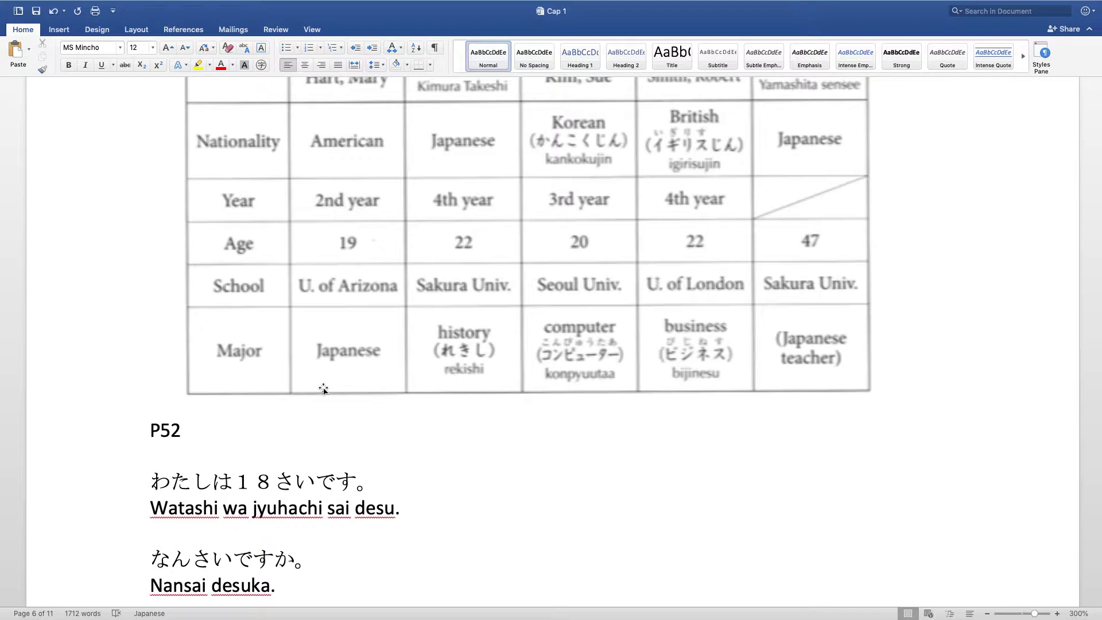
pyautogui.scroll(-2, 324, 389)
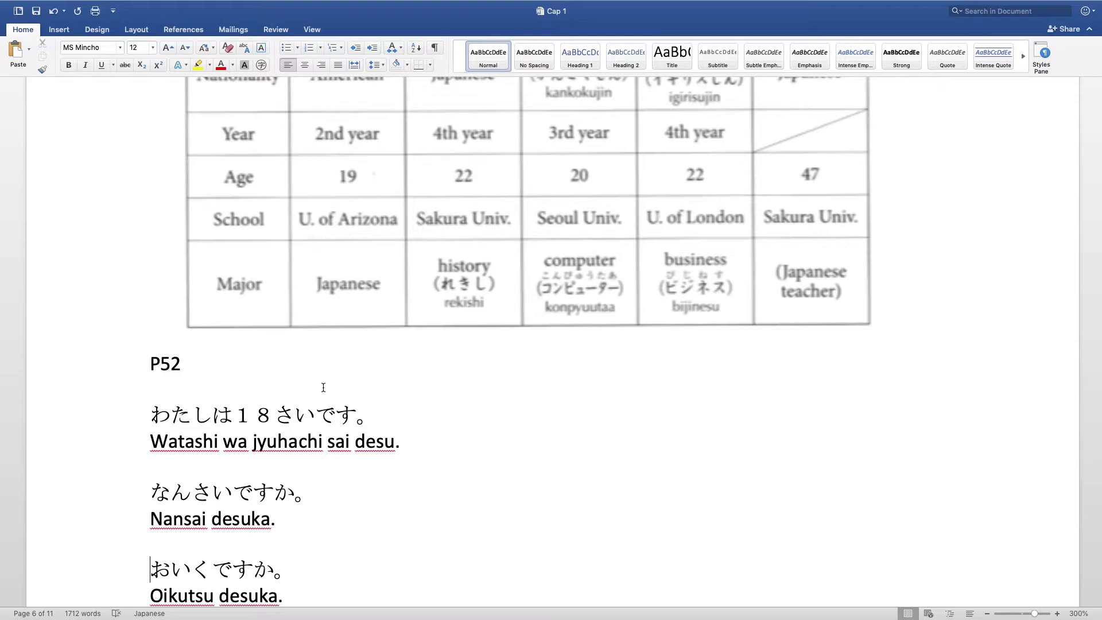
pyautogui.scroll(-5, 323, 387)
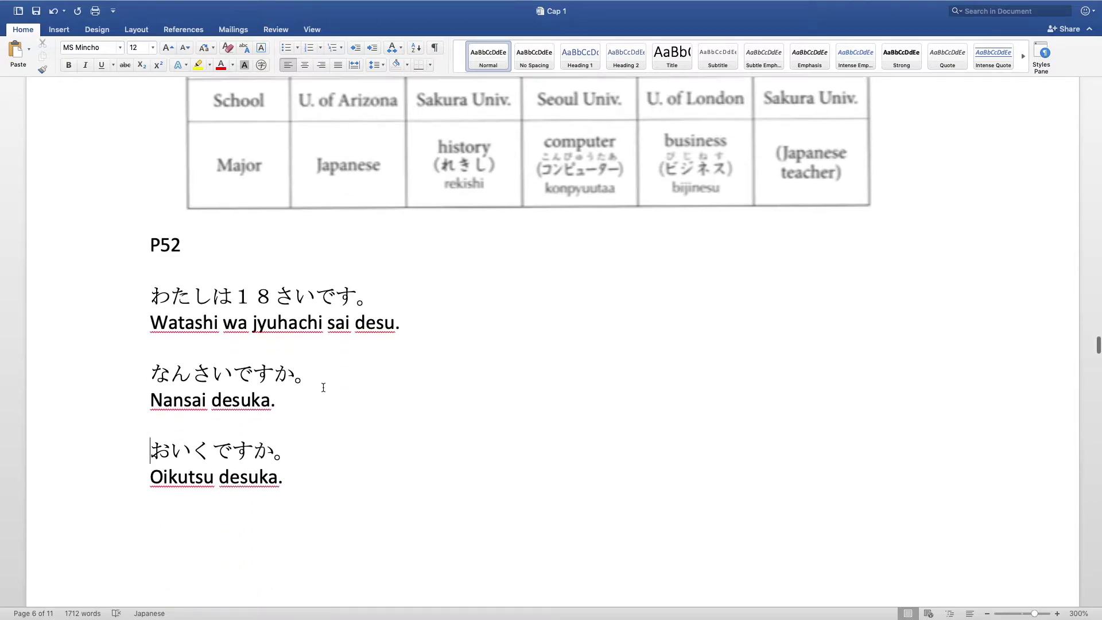
pyautogui.click(316, 400)
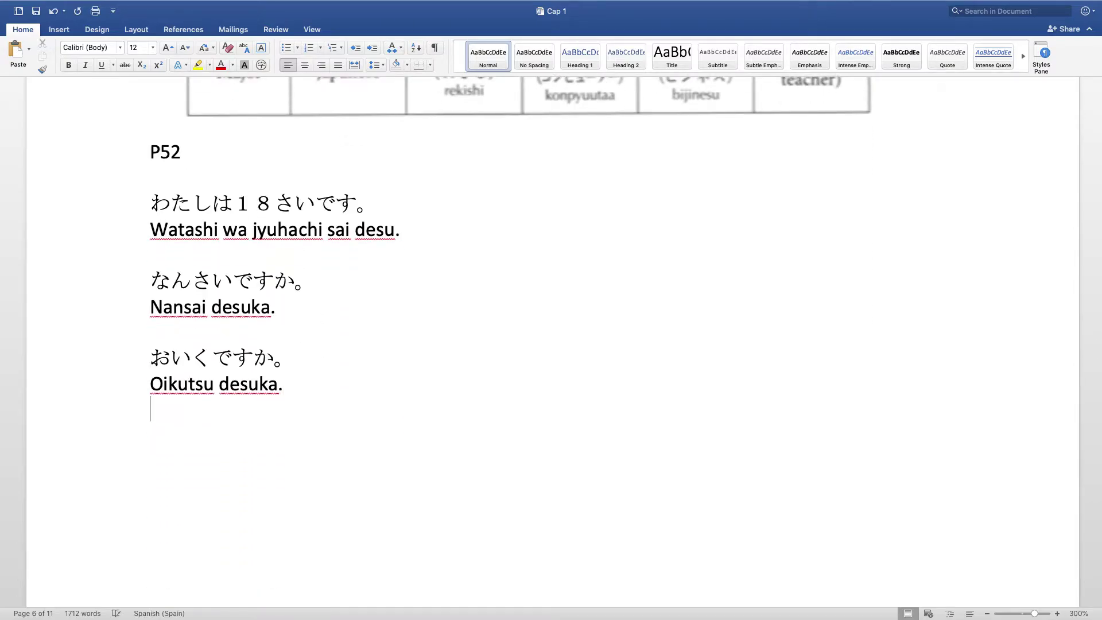
pyautogui.scroll(8, 396, 353)
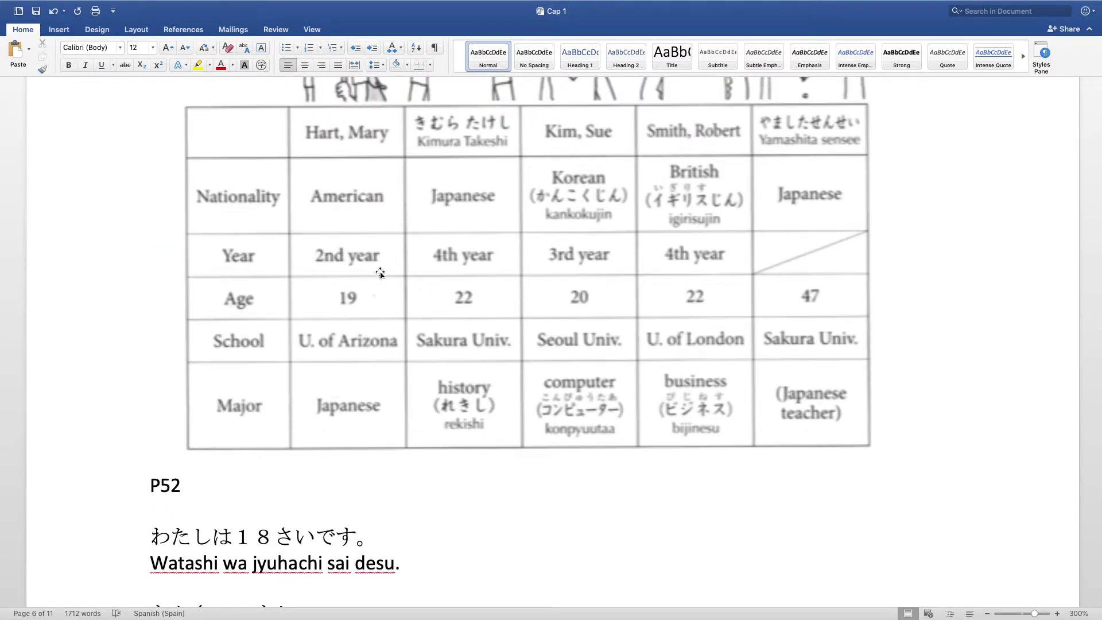
pyautogui.scroll(-1, 374, 269)
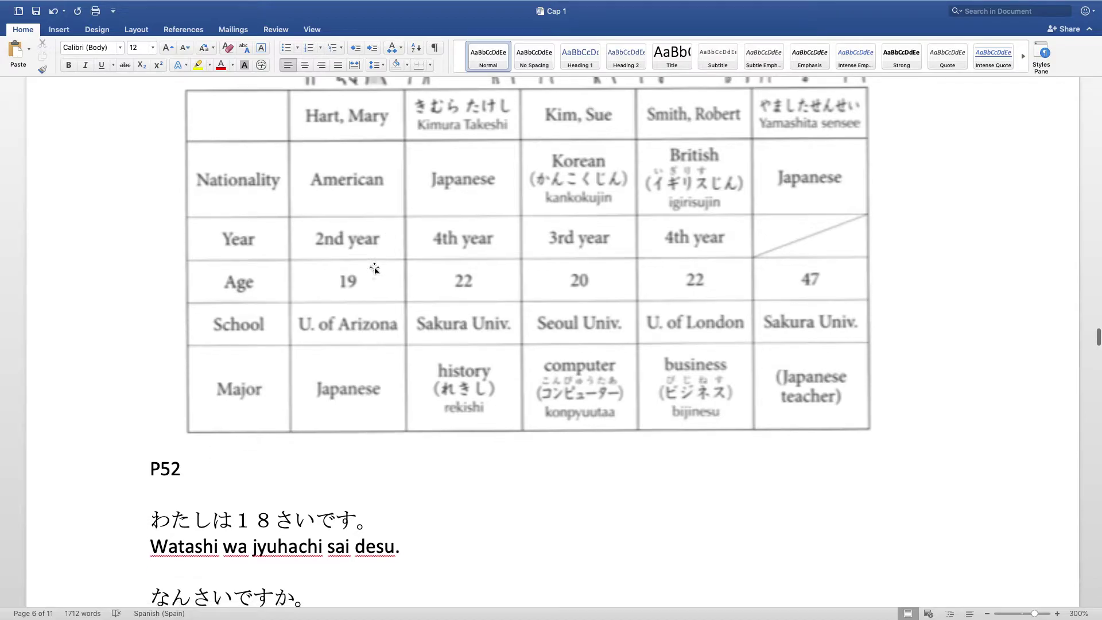
pyautogui.scroll(-1, 374, 269)
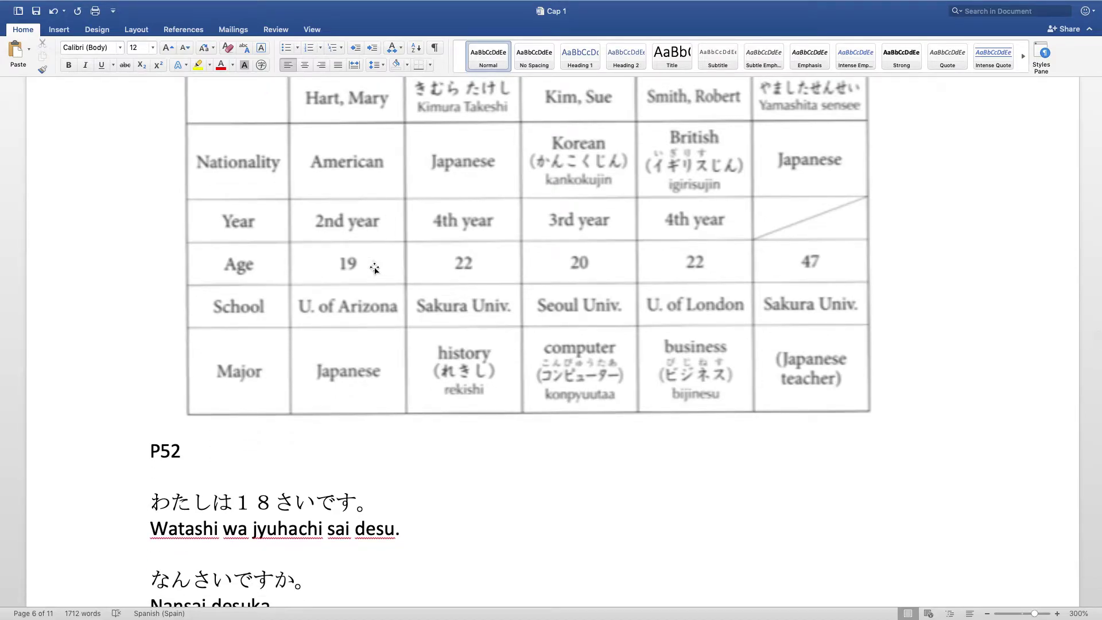
# After a blank line below "Oikutsu desuka.", write わたしはにねんせいです。 with Hiragana input and start a new line.
pyautogui.scroll(-10, 375, 268)
pyautogui.scroll(-4, 374, 268)
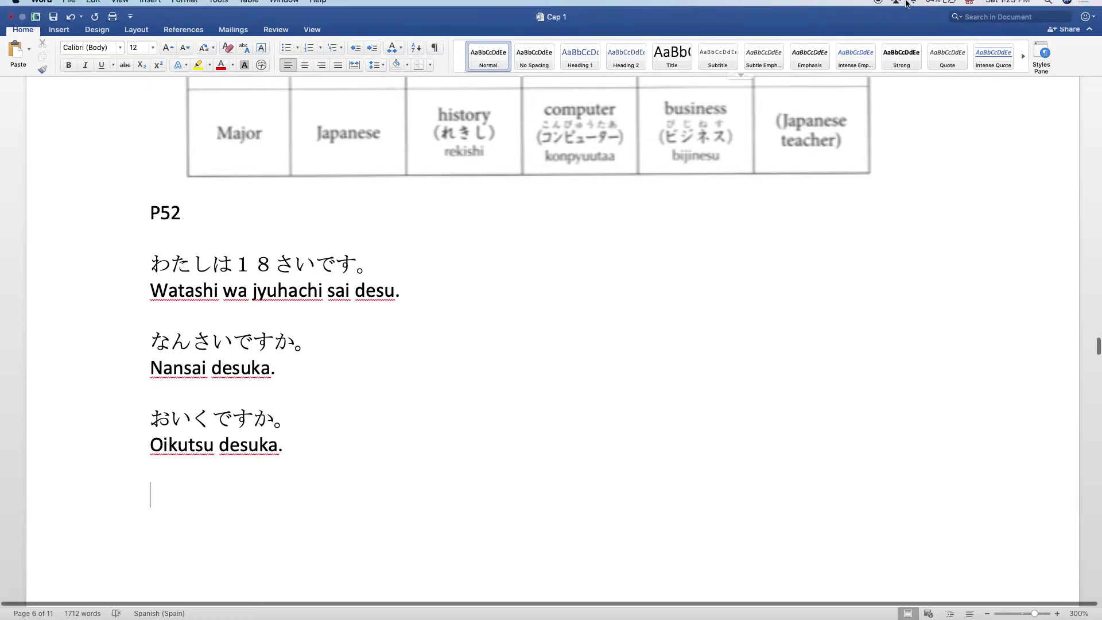
pyautogui.click(969, 7)
pyautogui.click(973, 32)
pyautogui.write('waasy')
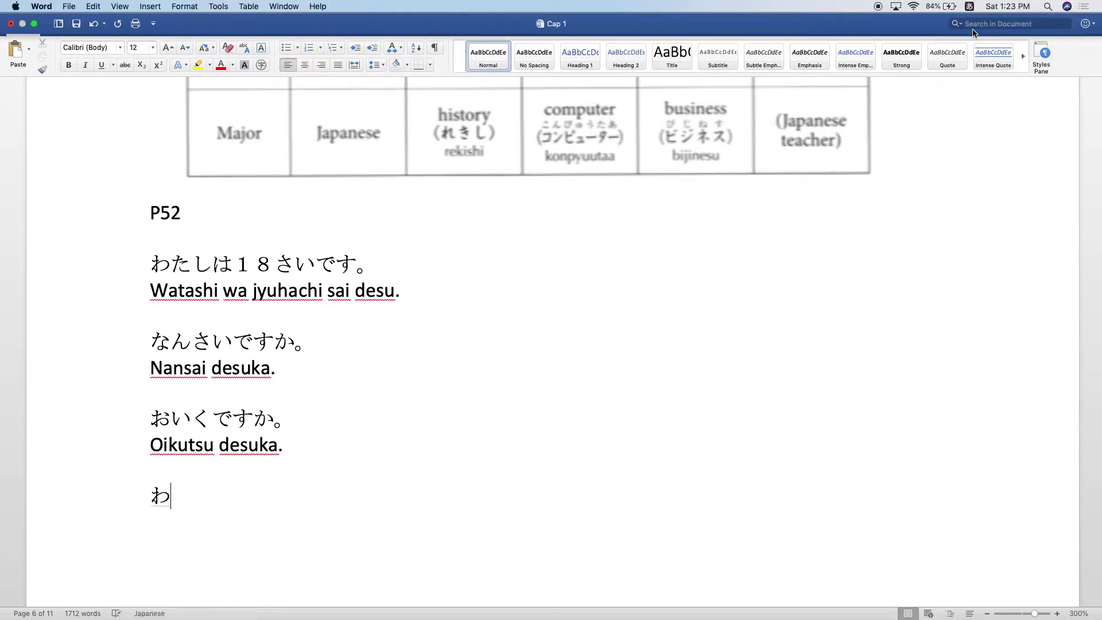
pyautogui.press('BackSpace')
pyautogui.press('BackSpace')
pyautogui.press('BackSpace')
pyautogui.write('tashihanenen')
pyautogui.press('BackSpace')
pyautogui.press('BackSpace')
pyautogui.press('BackSpace')
pyautogui.press('BackSpace')
pyautogui.write('ninen')
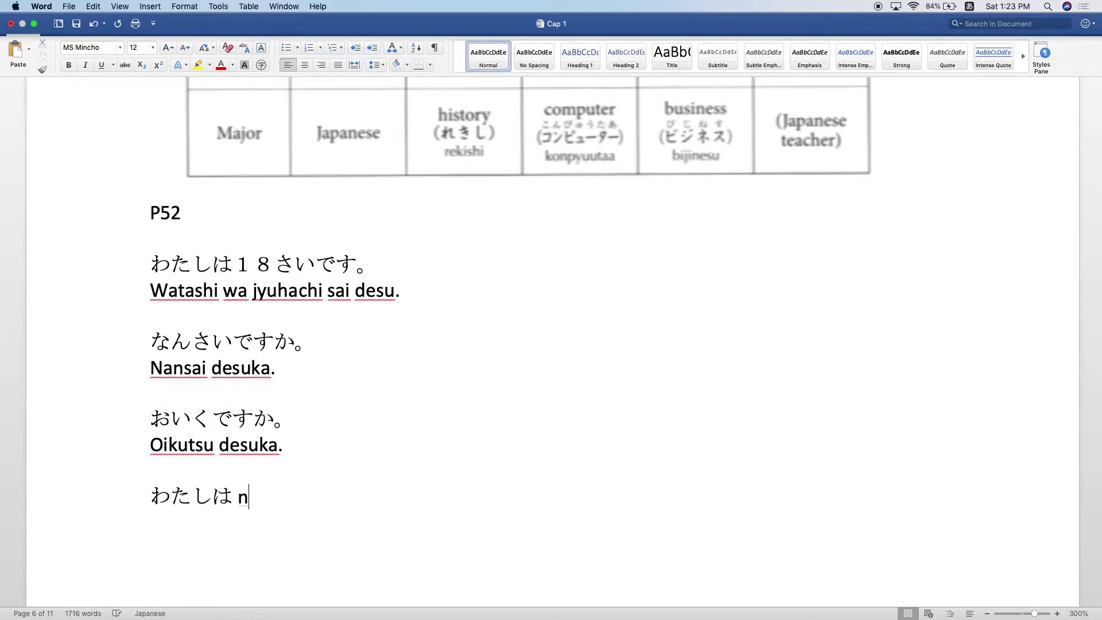
pyautogui.press('space')
pyautogui.press('BackSpace')
pyautogui.write('nenseidesu.')
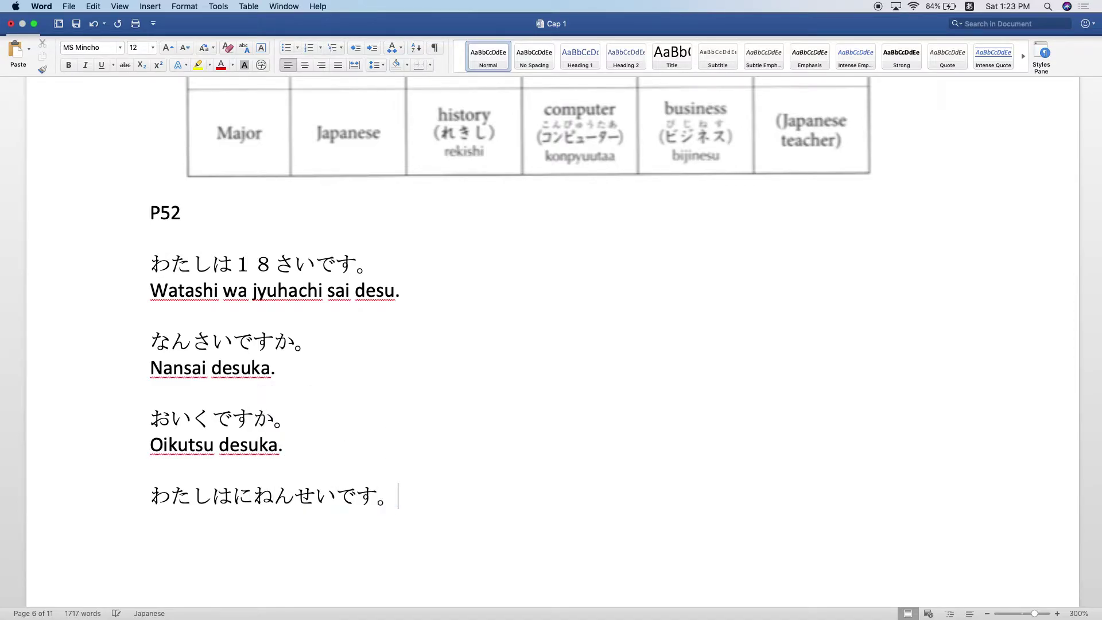
pyautogui.press('Return')
pyautogui.press('Return')
# Set the input source to Spanish - ISO and write "Watashi wa ninensei desu." under the school-year sentence.
pyautogui.click(969, 7)
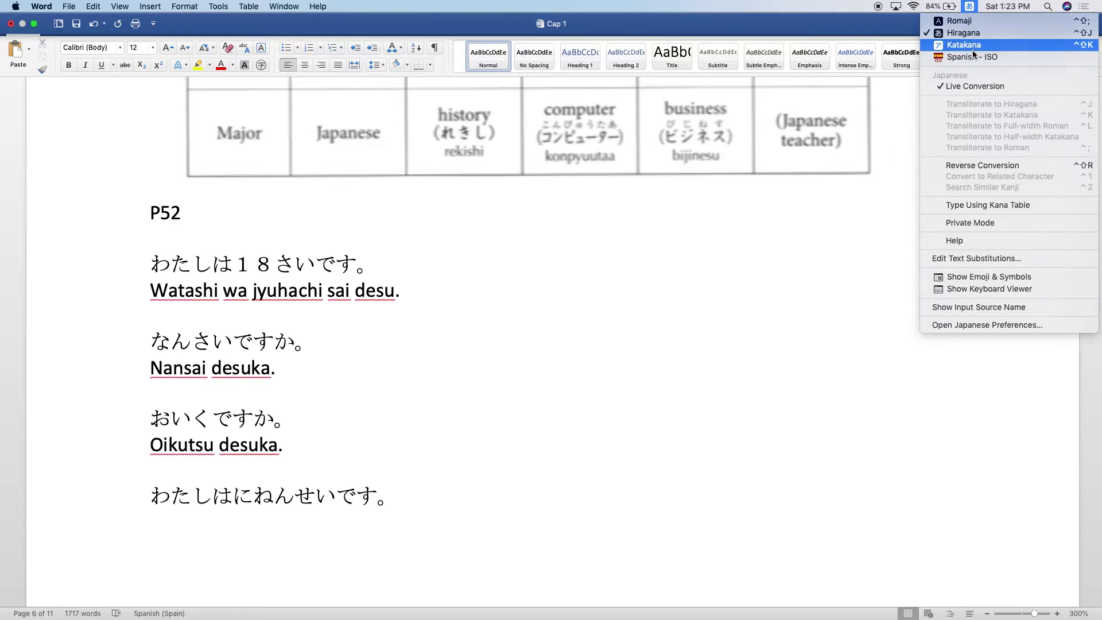
pyautogui.click(974, 46)
pyautogui.click(974, 4)
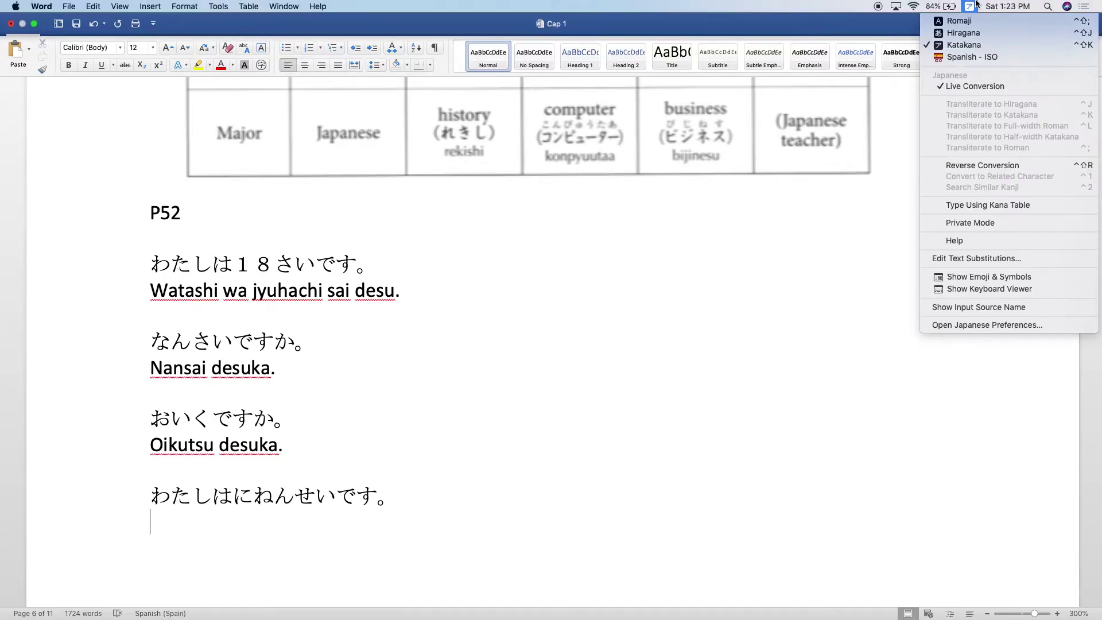
pyautogui.click(971, 57)
pyautogui.write('atas')
pyautogui.press('BackSpace')
pyautogui.press('BackSpace')
pyautogui.press('BackSpace')
pyautogui.press('BackSpace')
pyautogui.write('wa')
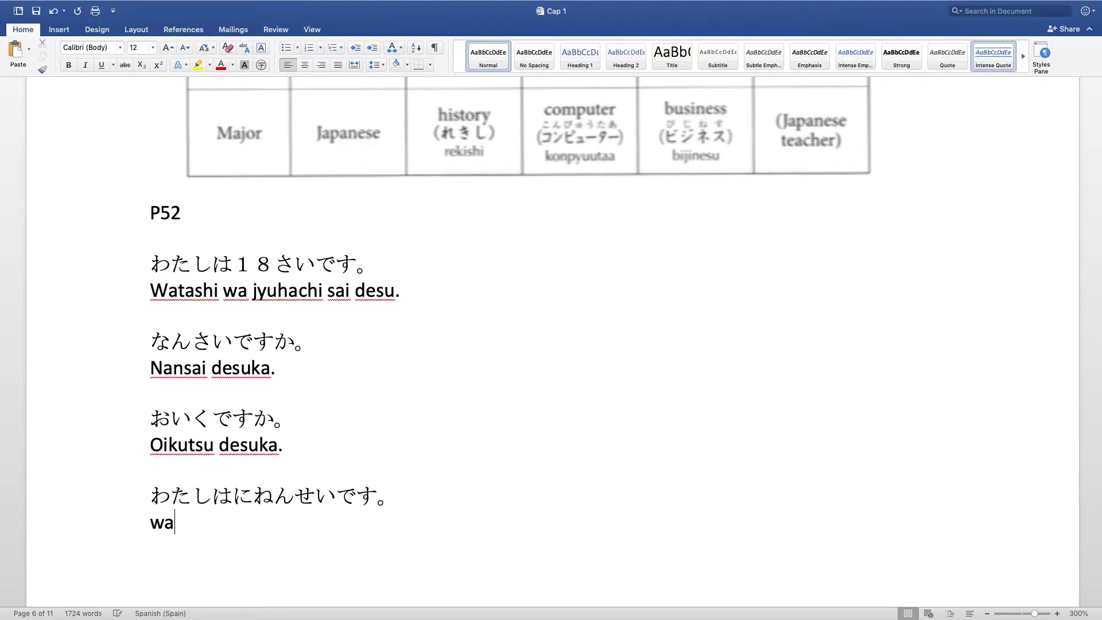
pyautogui.write('tashi wa nin')
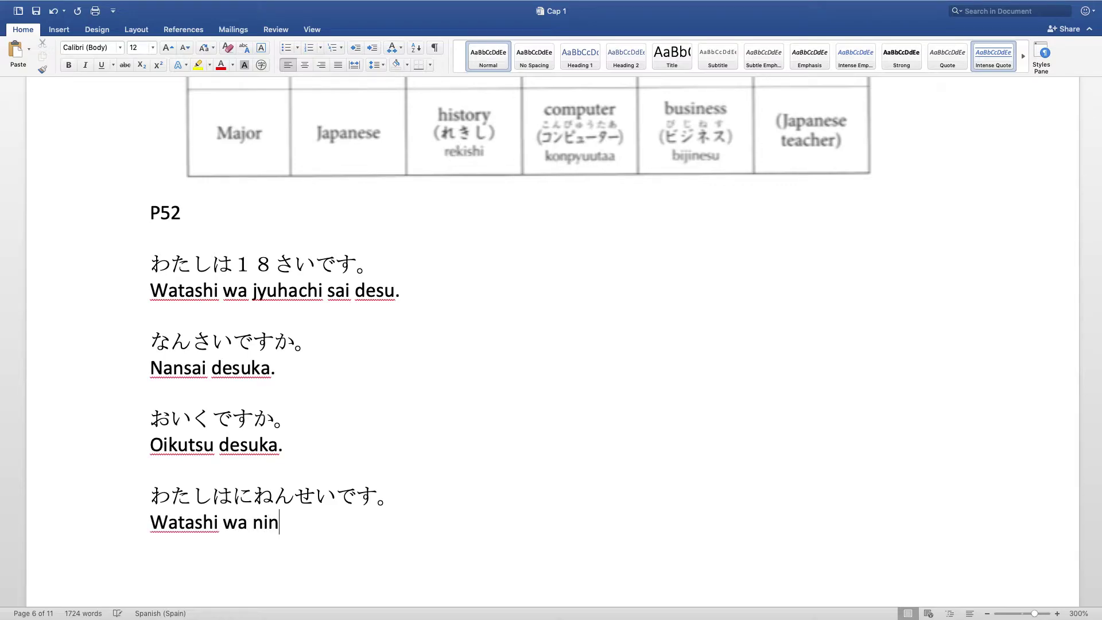
pyautogui.write('ensei desu.')
pyautogui.press('Return')
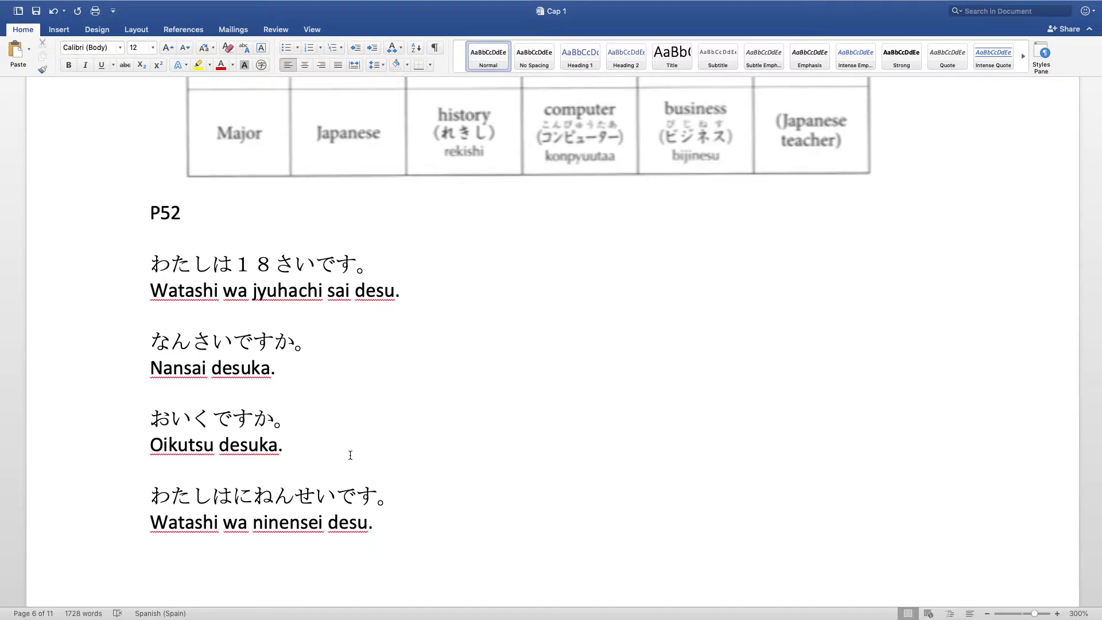
# Highlight parts of わたしはにねんせいです。 to examine how the school-year expression にねんせい is built.
pyautogui.doubleClick(300, 498)
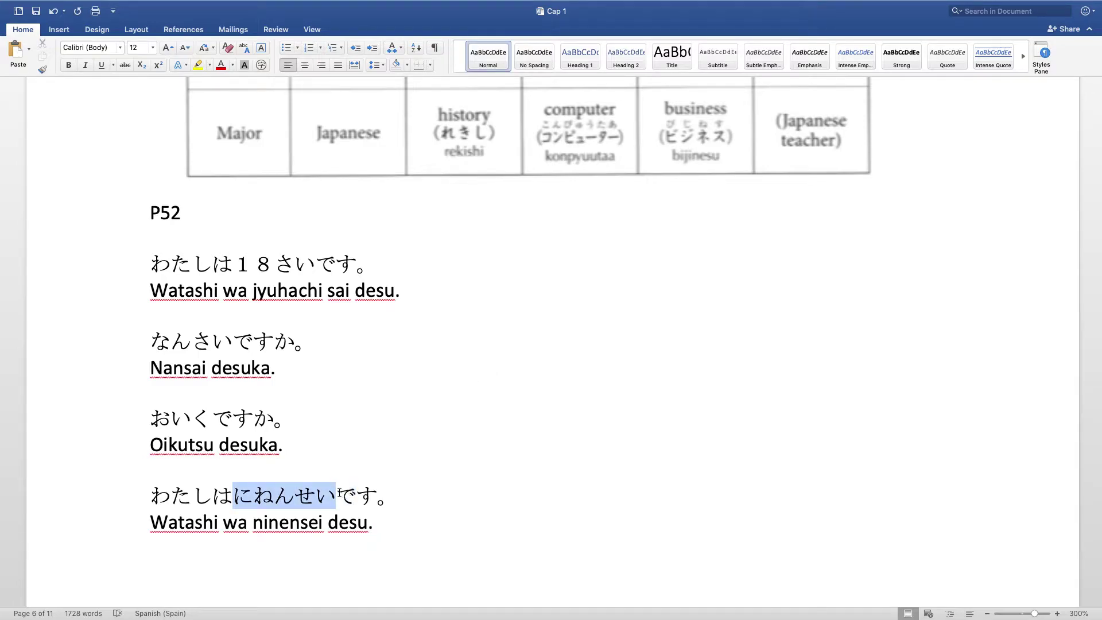
pyautogui.click(337, 494)
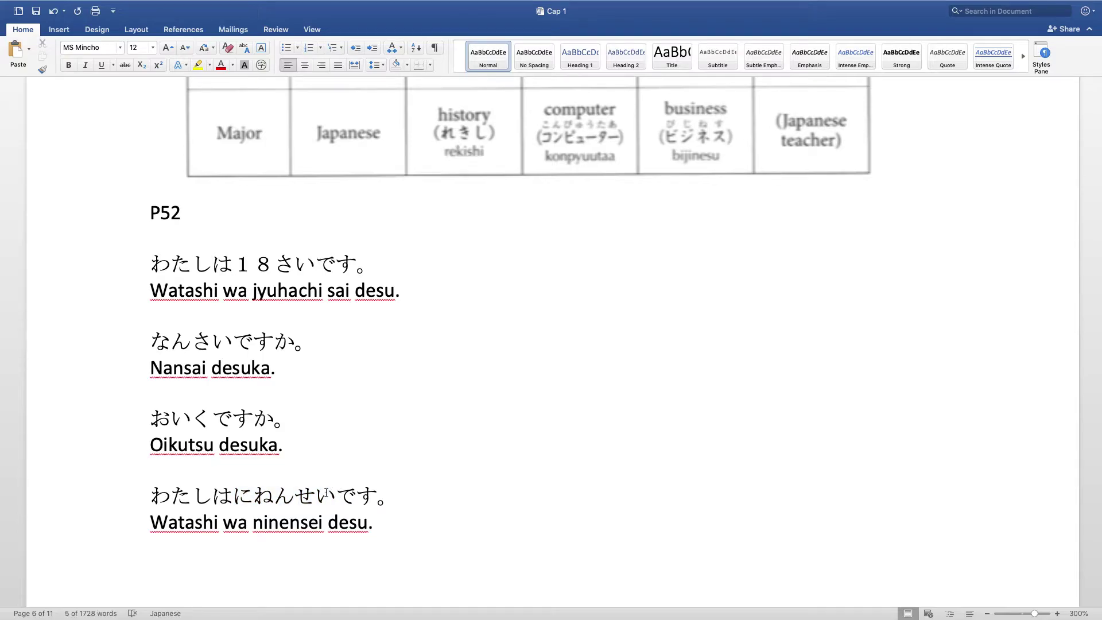
pyautogui.moveTo(338, 493); pyautogui.dragTo(299, 499)
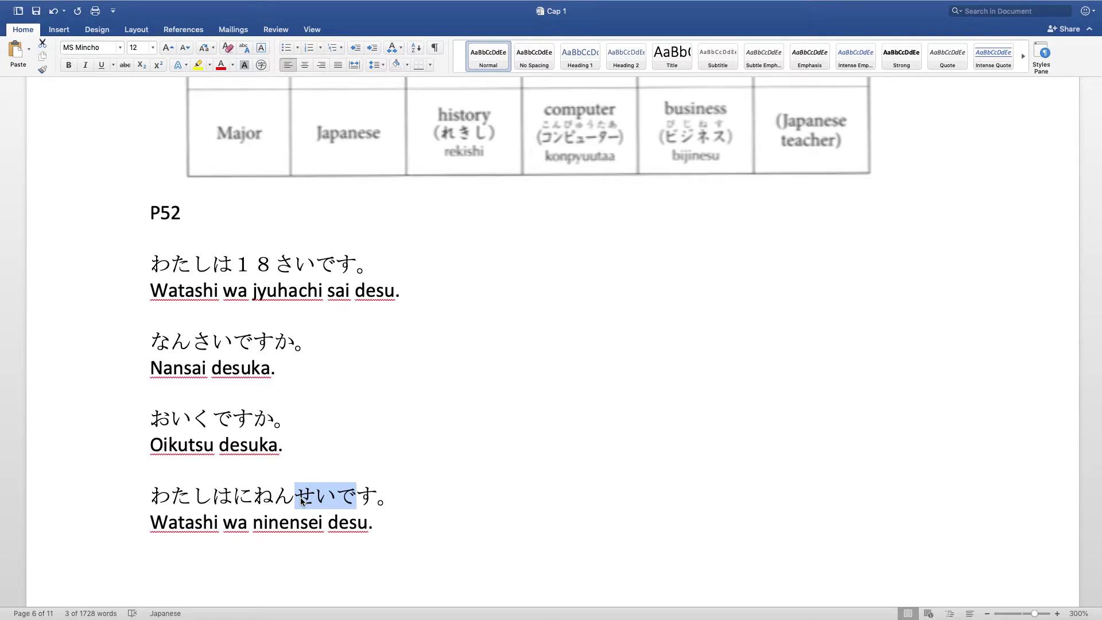
pyautogui.click(302, 501)
pyautogui.moveTo(255, 496); pyautogui.dragTo(333, 494)
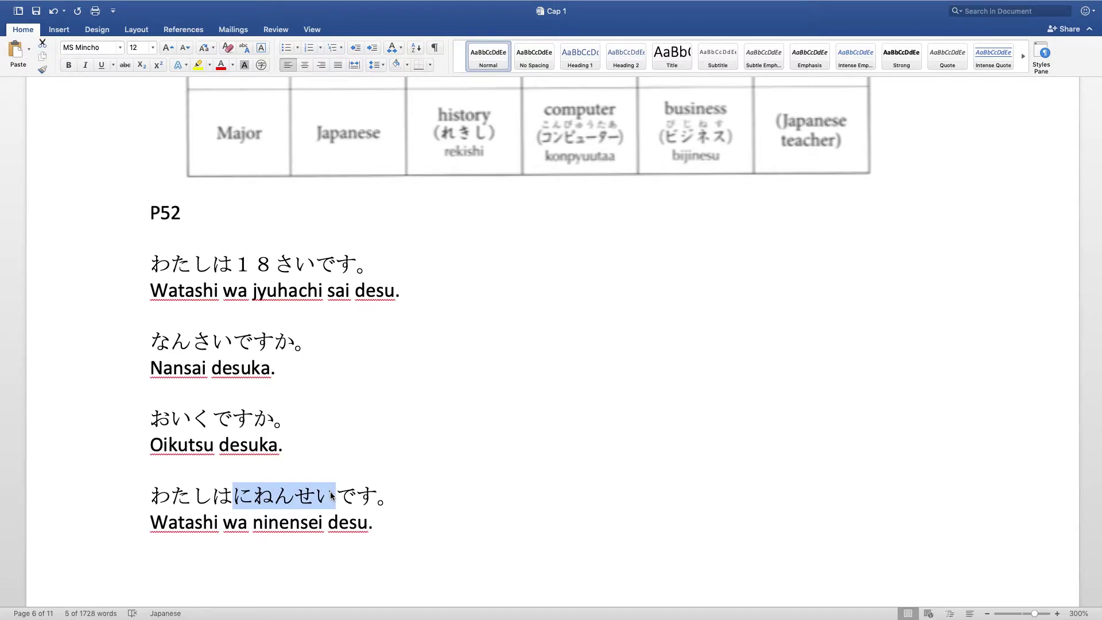
pyautogui.click(332, 494)
pyautogui.moveTo(328, 495); pyautogui.dragTo(261, 498)
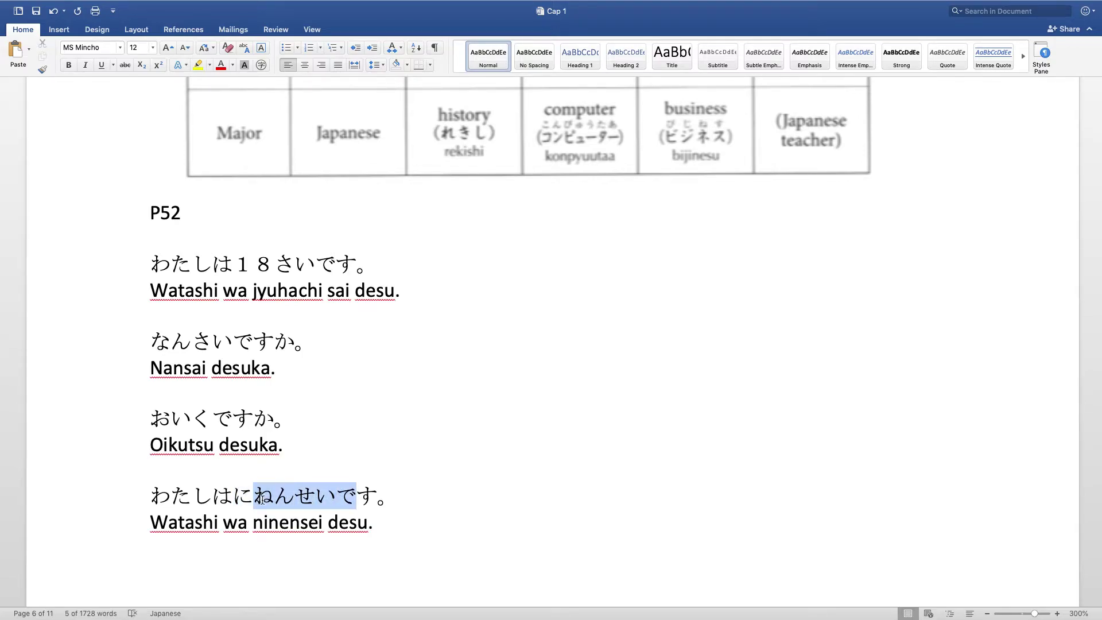
pyautogui.scroll(5, 263, 502)
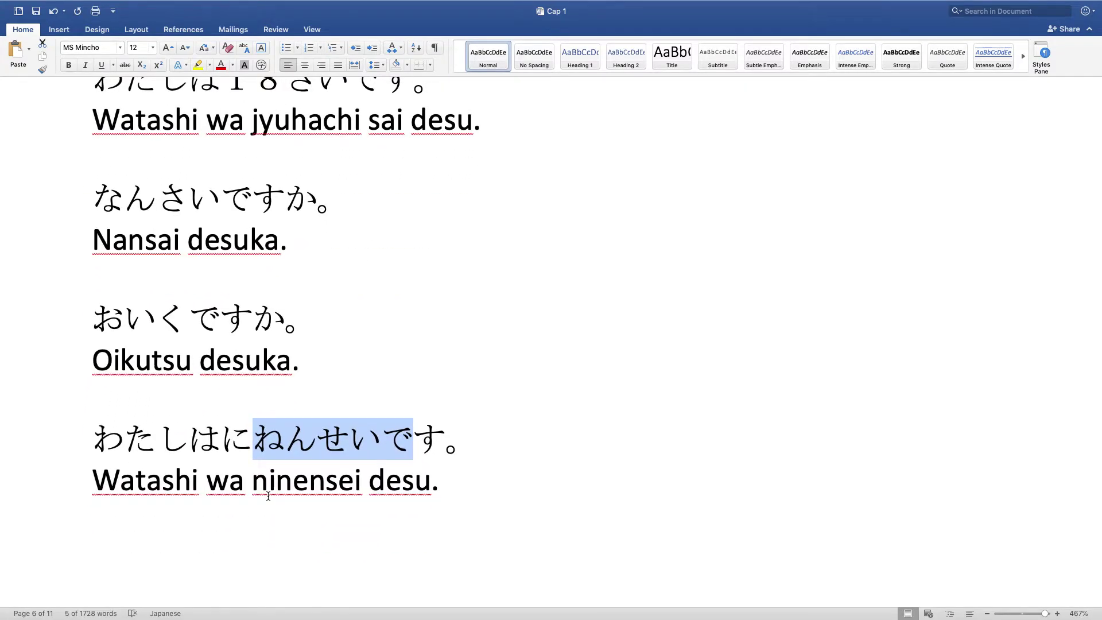
pyautogui.click(252, 433)
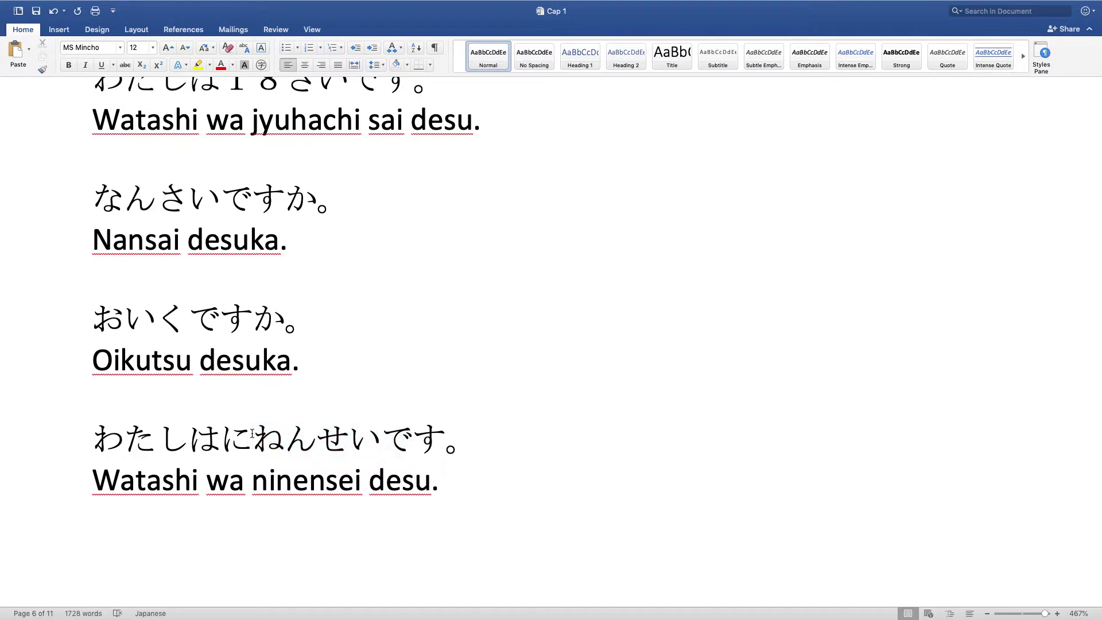
pyautogui.press('Return')
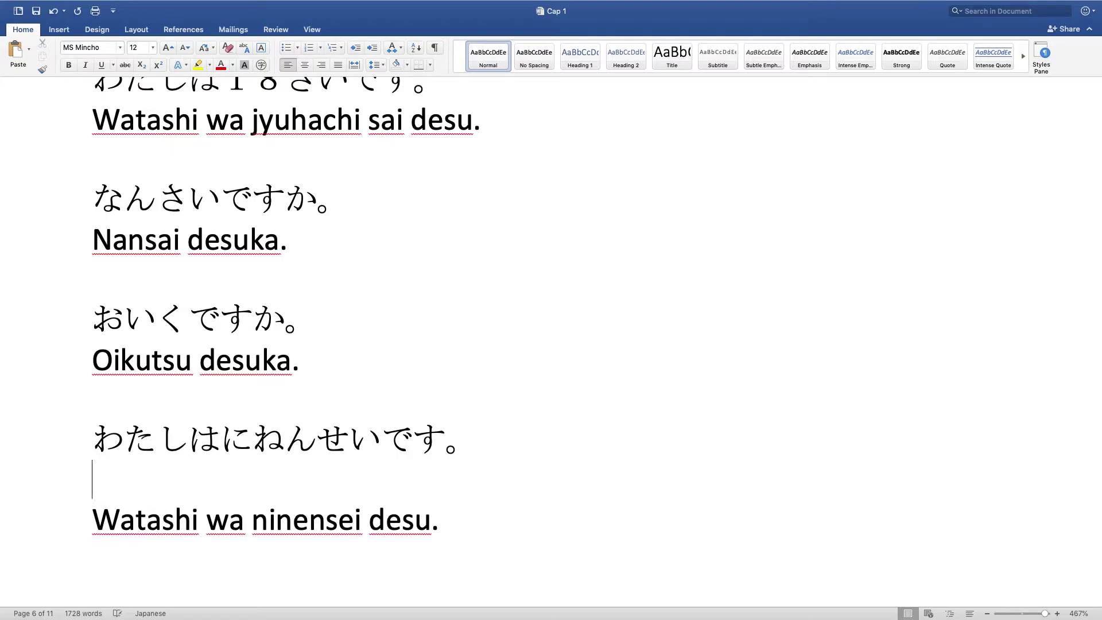
pyautogui.write('wa')
pyautogui.press('BackSpace')
pyautogui.press('BackSpace')
pyautogui.press('BackSpace')
# On a new line under "Watashi wa ninensei desu.", write わたしはさんねんせいです。 with Hiragana input.
pyautogui.click(499, 485)
pyautogui.press('Return')
pyautogui.click(964, 5)
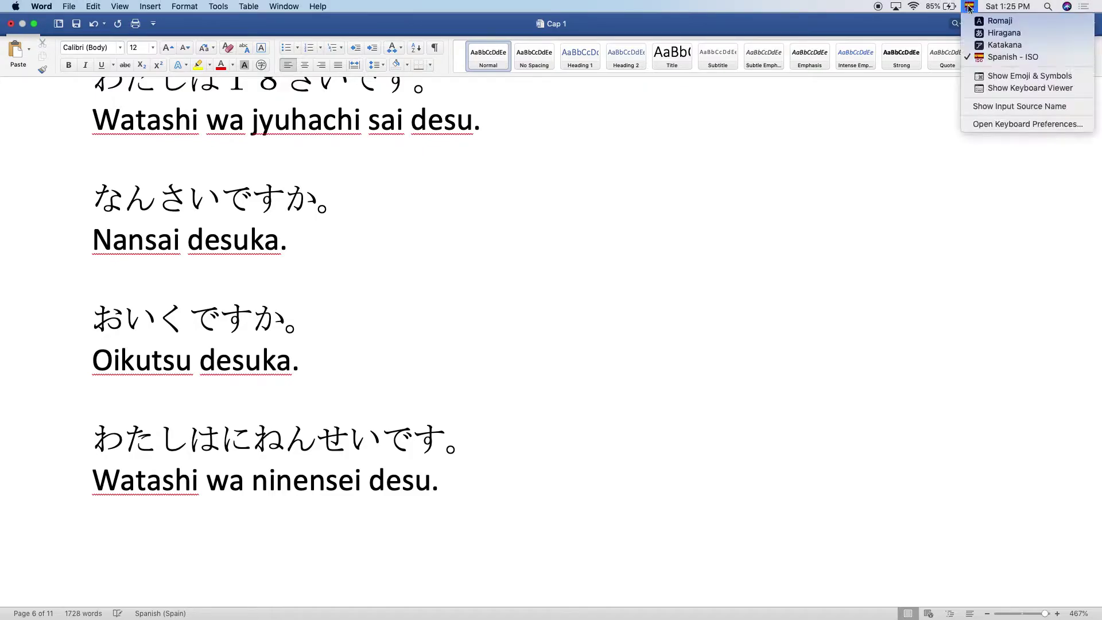
pyautogui.click(973, 34)
pyautogui.write('わたしは')
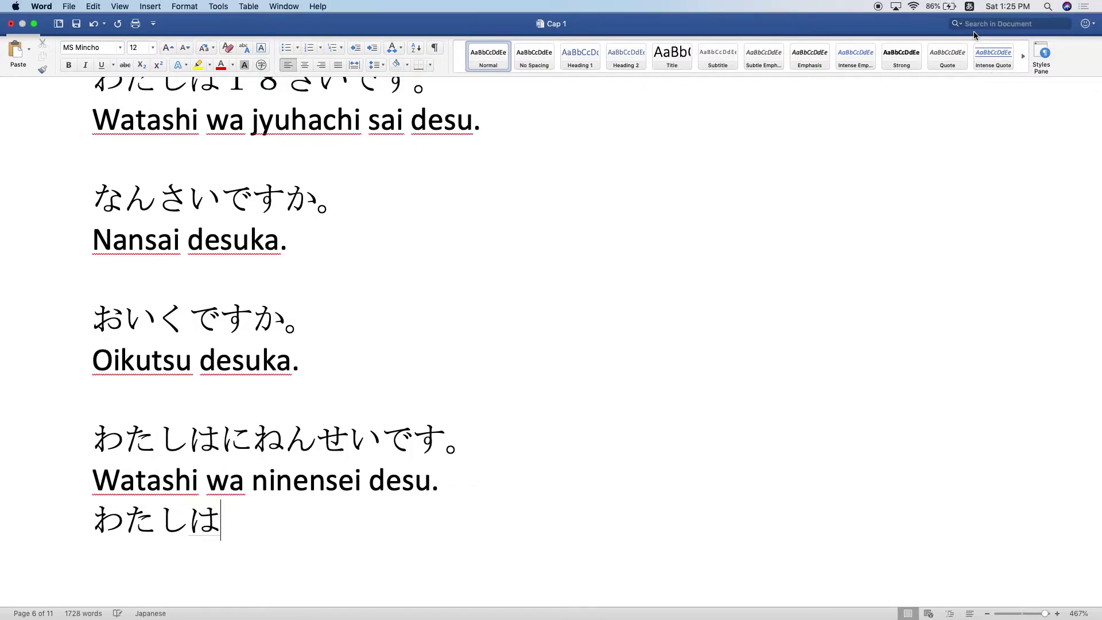
pyautogui.press('Return')
pyautogui.write('さん')
pyautogui.press('Return')
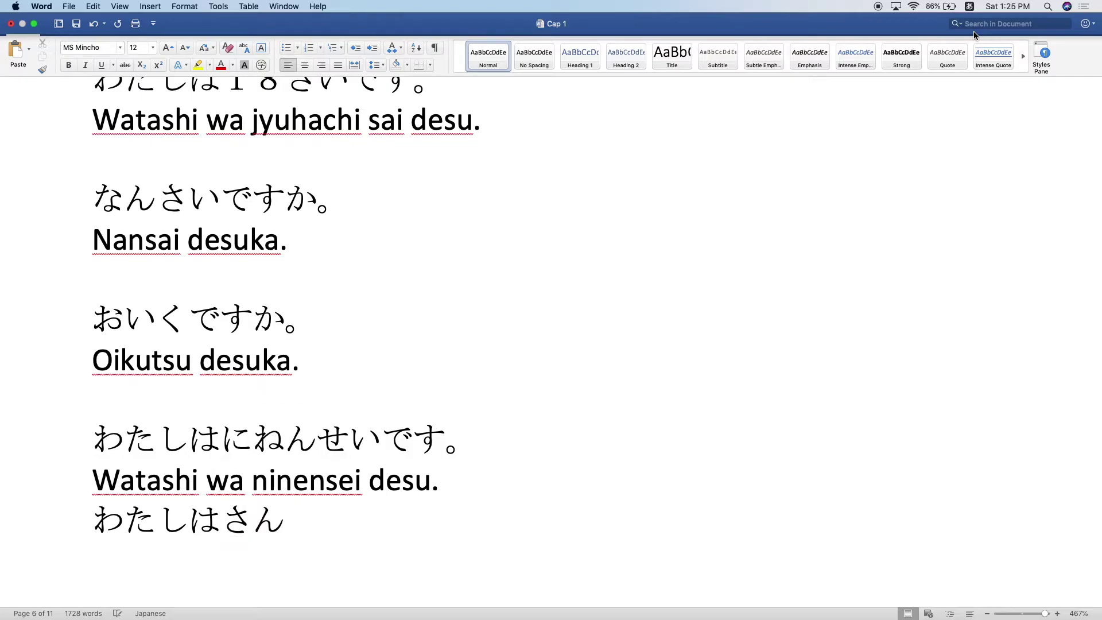
pyautogui.write('ね')
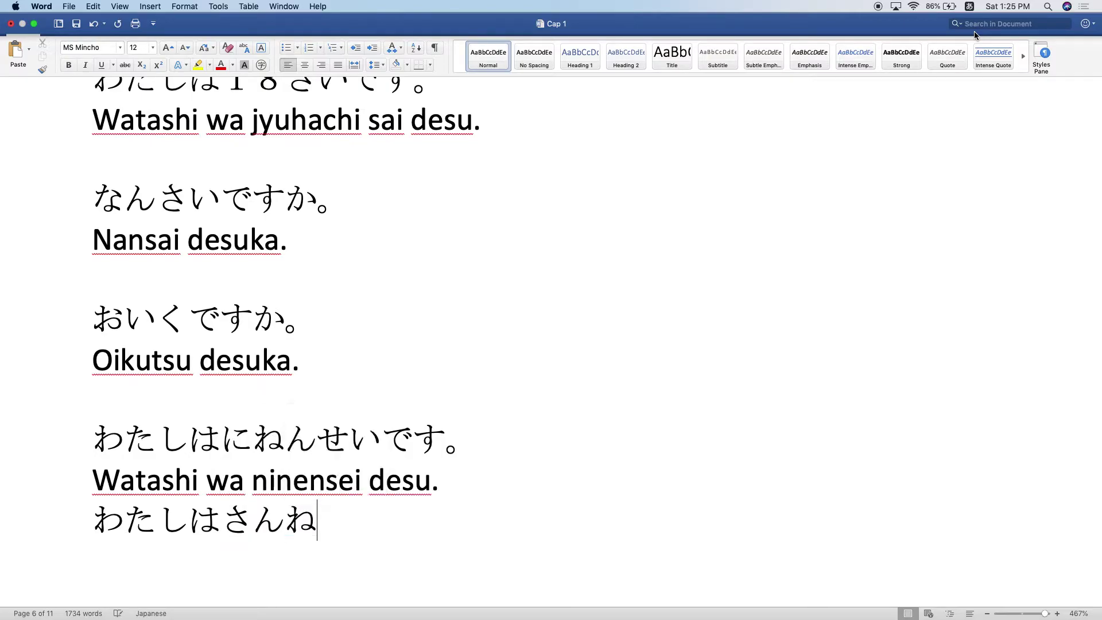
pyautogui.write('んせいです。')
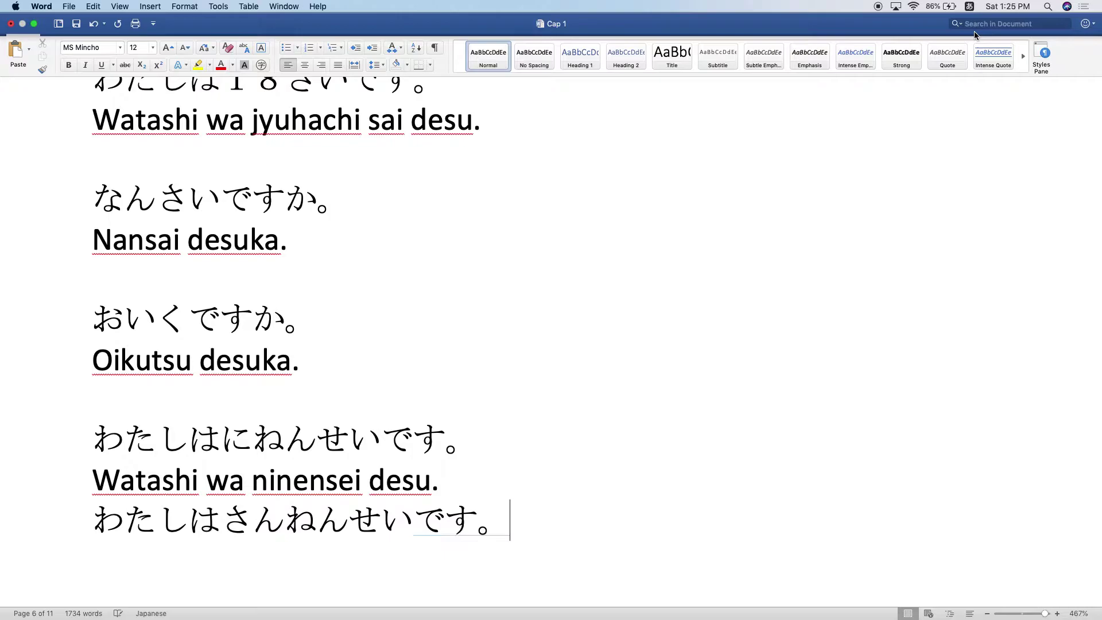
pyautogui.press('Return')
# Underline and bold ねんせい in わたしはさんねんせいです。 and highlight it to point out the school-year ending.
pyautogui.moveTo(298, 522); pyautogui.dragTo(410, 519)
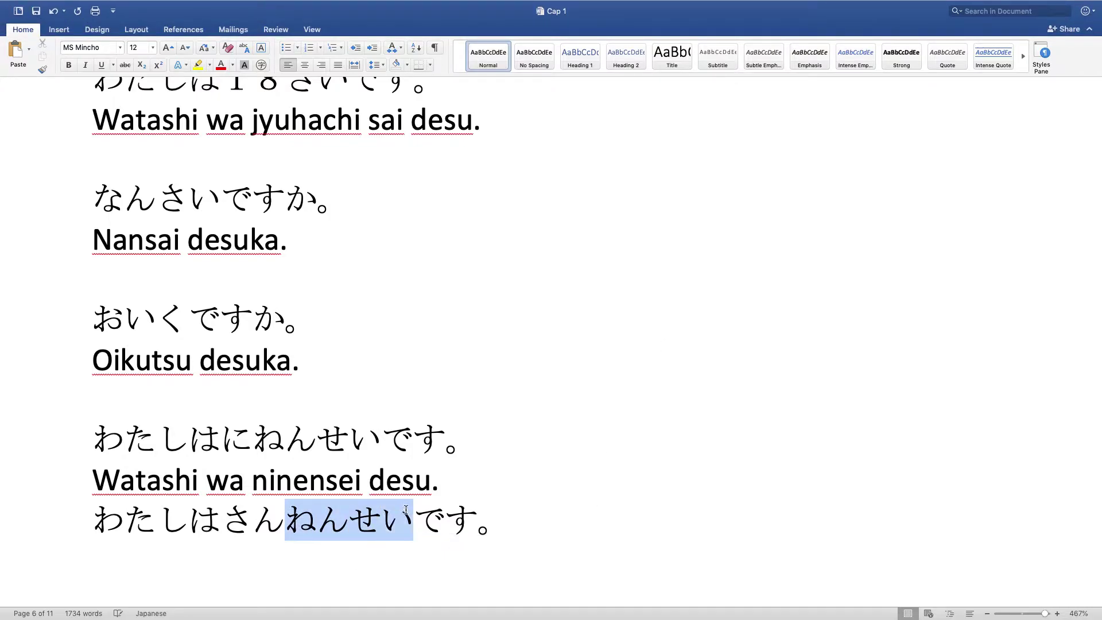
pyautogui.click(102, 67)
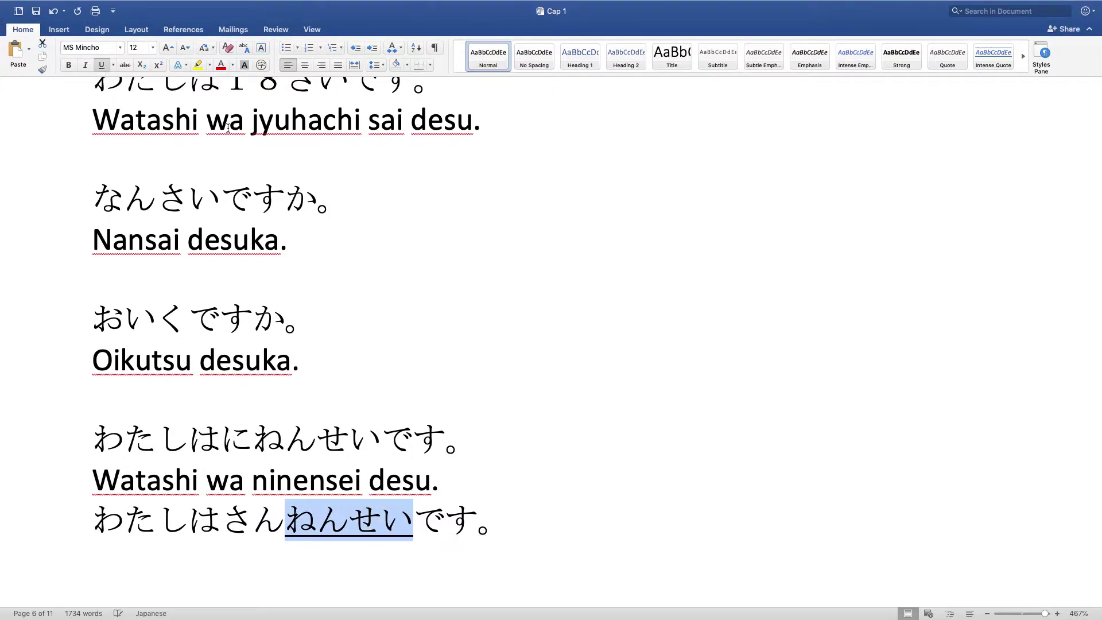
pyautogui.click(69, 65)
pyautogui.click(661, 327)
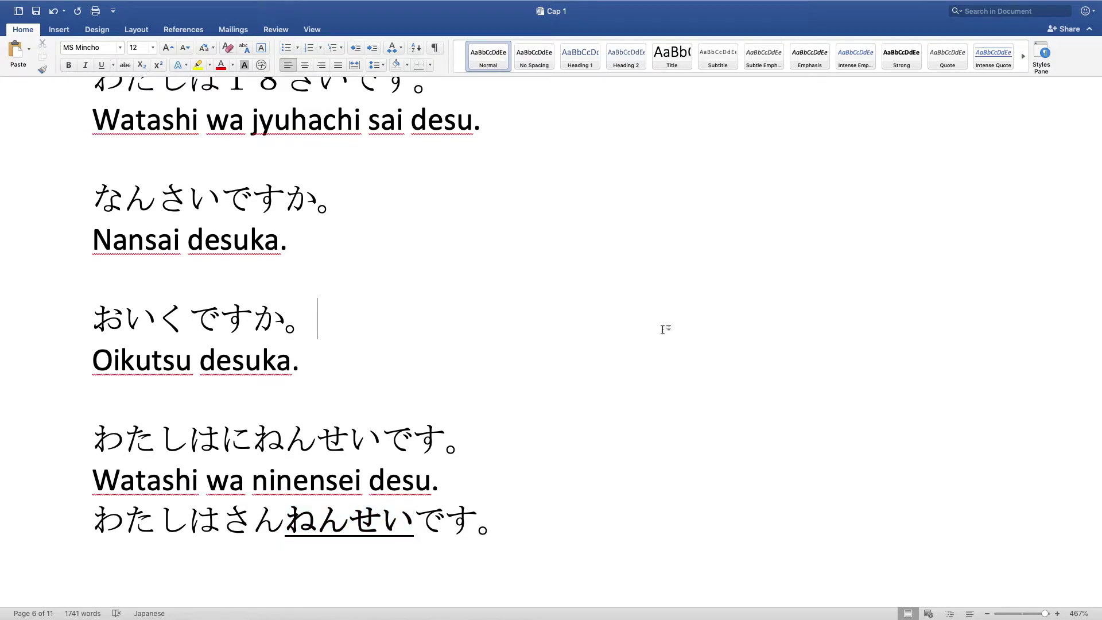
pyautogui.moveTo(293, 524); pyautogui.dragTo(417, 521)
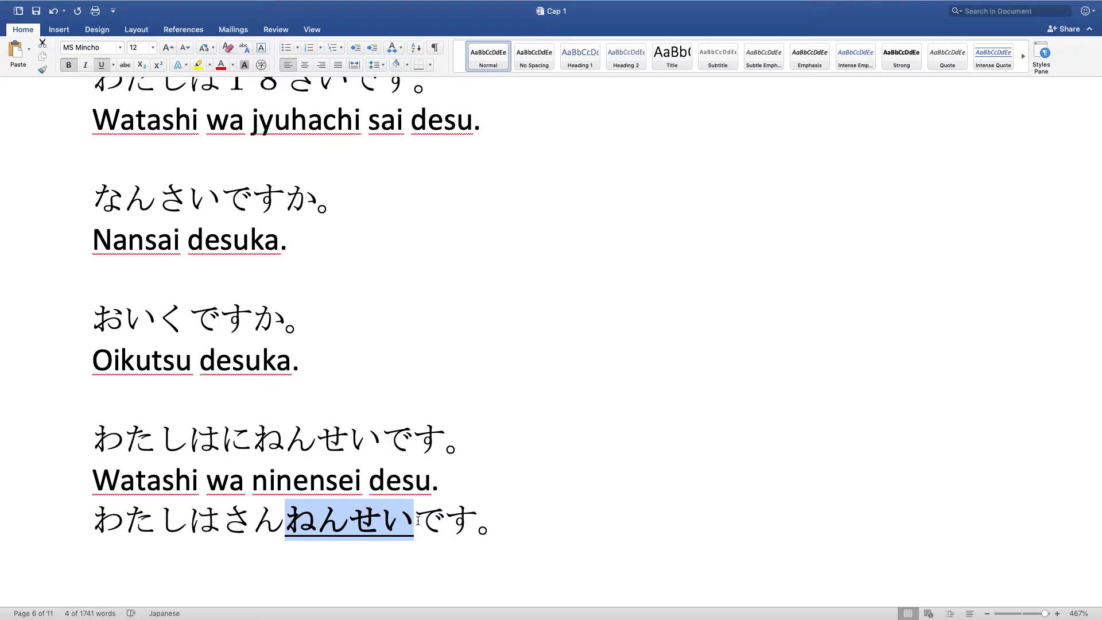
# Write よねんせい on a new line below わたしはさんねんせいです。 and start another line.
pyautogui.click(502, 531)
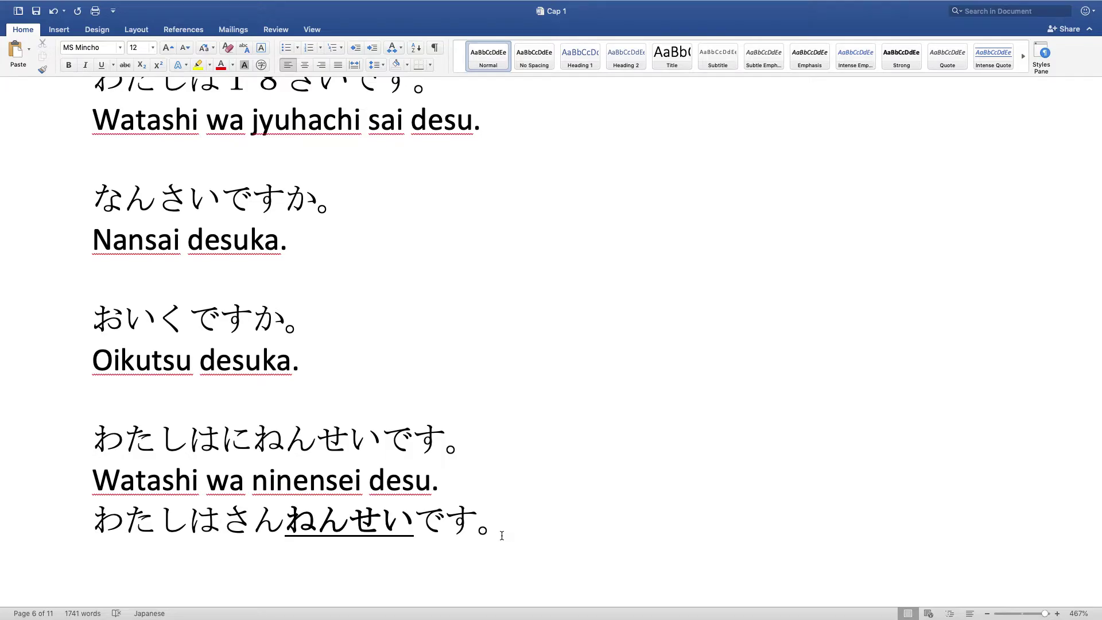
pyautogui.press('Return')
pyautogui.write('yho')
pyautogui.press('BackSpace')
pyautogui.press('BackSpace')
pyautogui.write('yonesen')
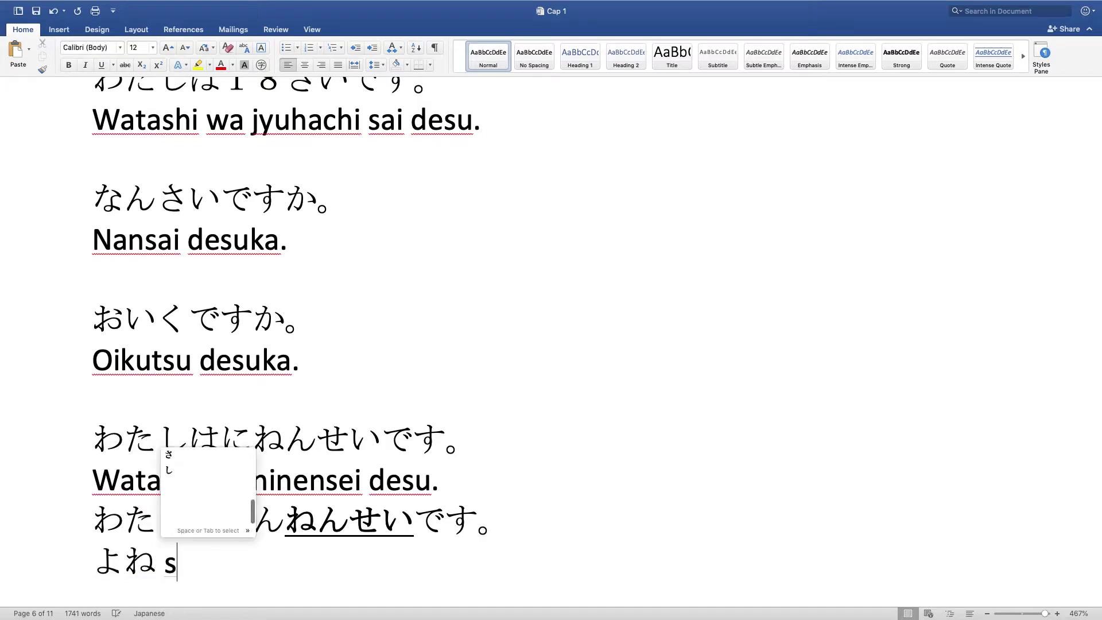
pyautogui.press('BackSpace')
pyautogui.press('BackSpace')
pyautogui.write('nnsei')
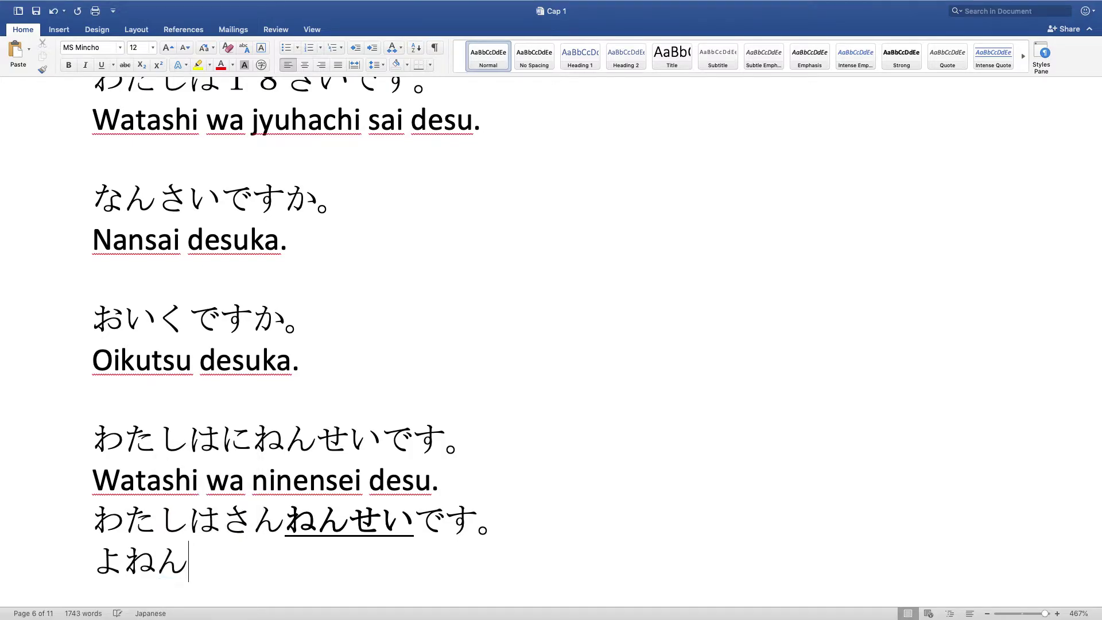
pyautogui.press('Return')
pyautogui.press('Return')
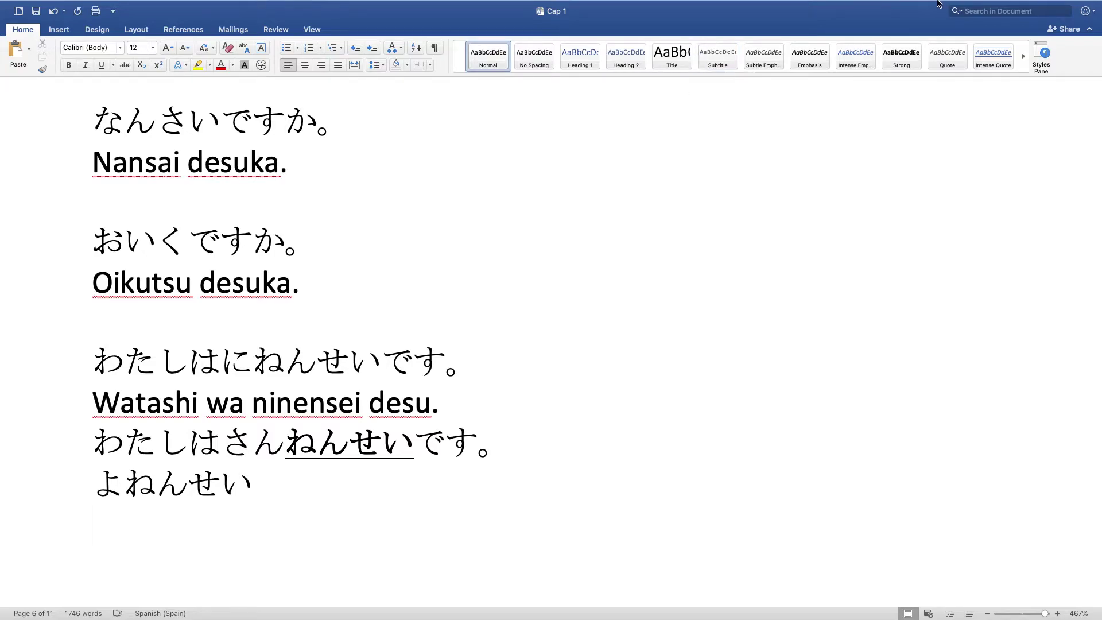
# Set the input source to Spanish - ISO and write "Yonenseidesu" under よねんせい.
pyautogui.click(968, 7)
pyautogui.click(965, 60)
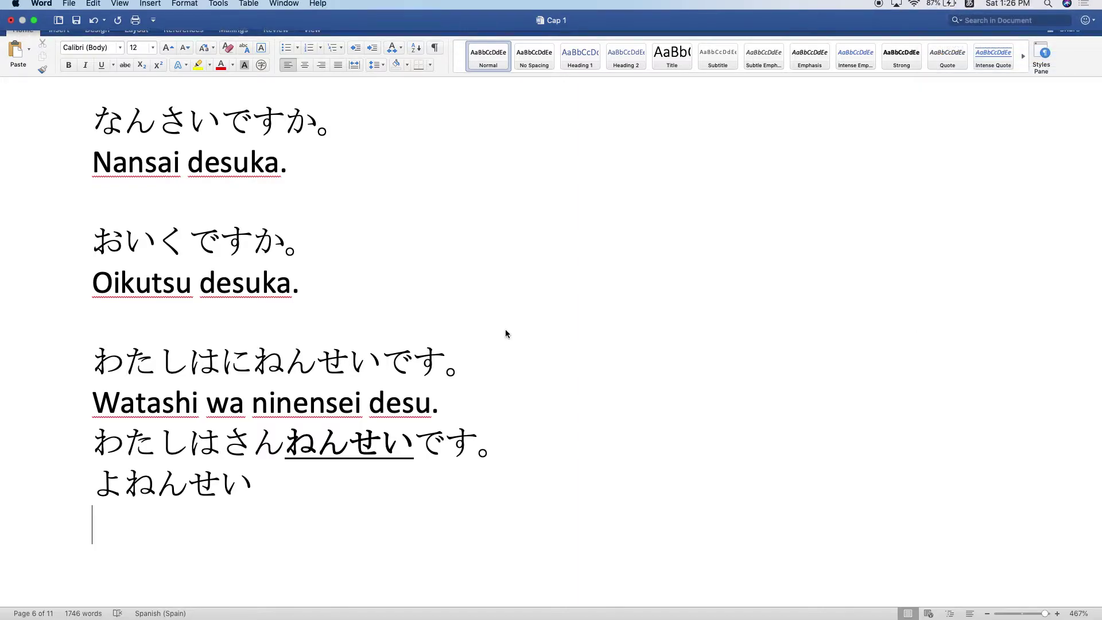
pyautogui.write('Yonenseidesu')
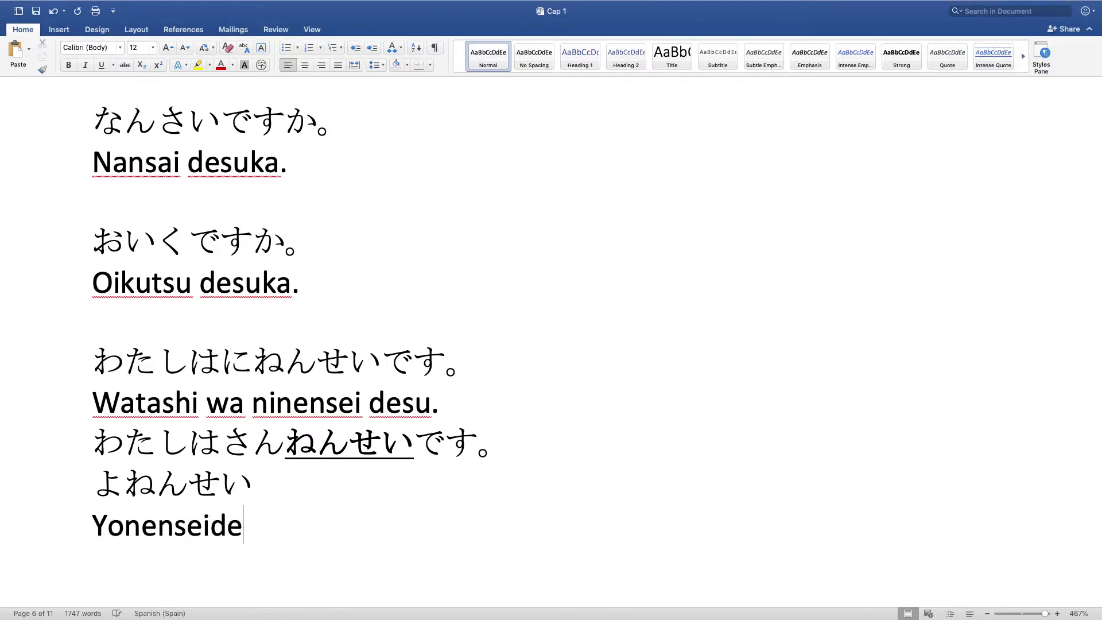
# Insert a blank line above よねんせい and complete it with です。 using Hiragana input.
pyautogui.click(102, 496)
pyautogui.press('Return')
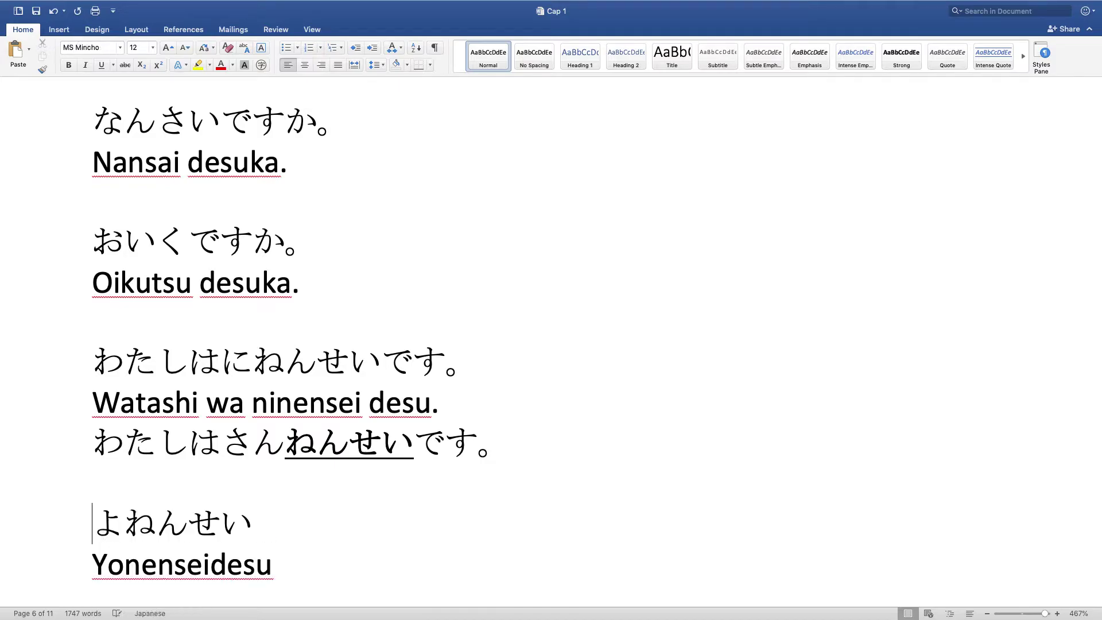
pyautogui.click(961, 6)
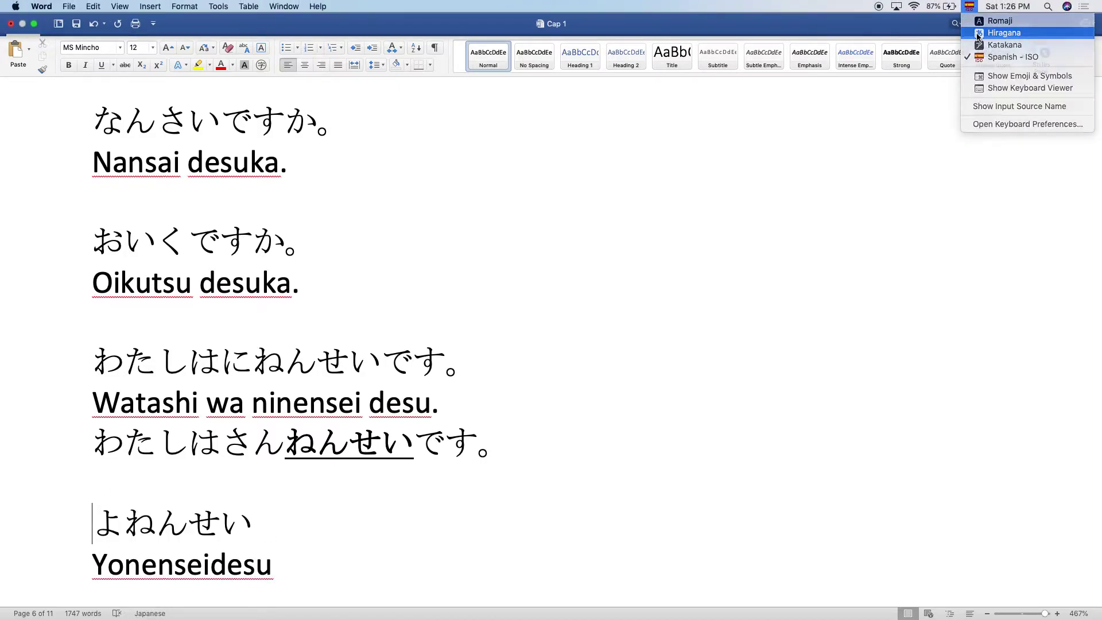
pyautogui.click(1010, 32)
pyautogui.click(288, 528)
pyautogui.write('です。')
pyautogui.press('Return')
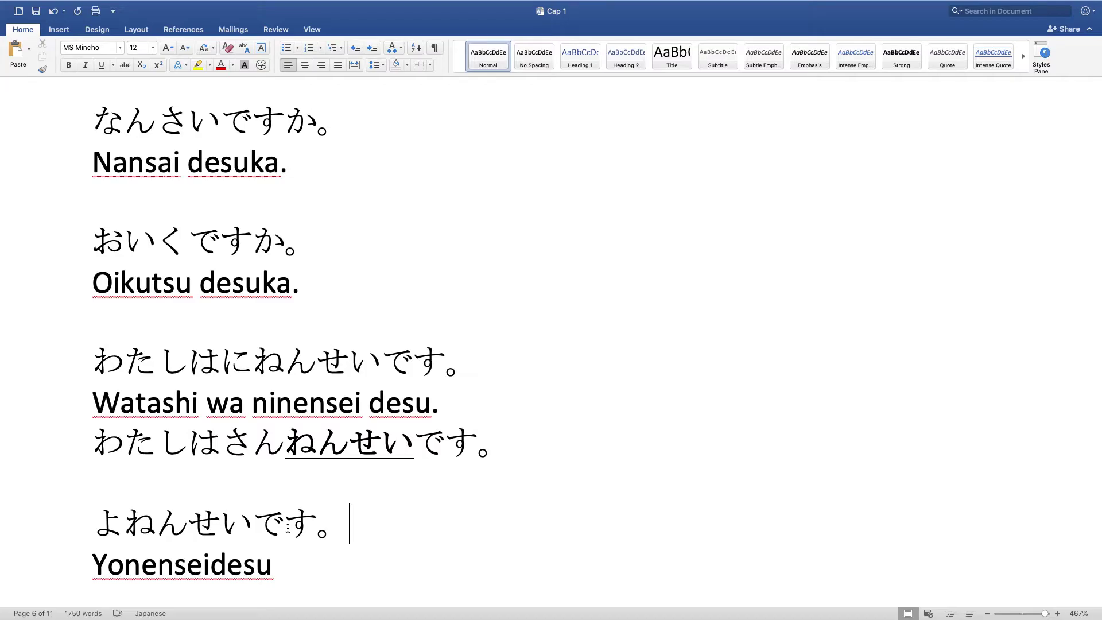
# Write the question なんねんせいですか。 on a new line under "Yonenseidesu" and insert a blank line above it.
pyautogui.click(298, 568)
pyautogui.scroll(-3, 298, 568)
pyautogui.press('Return')
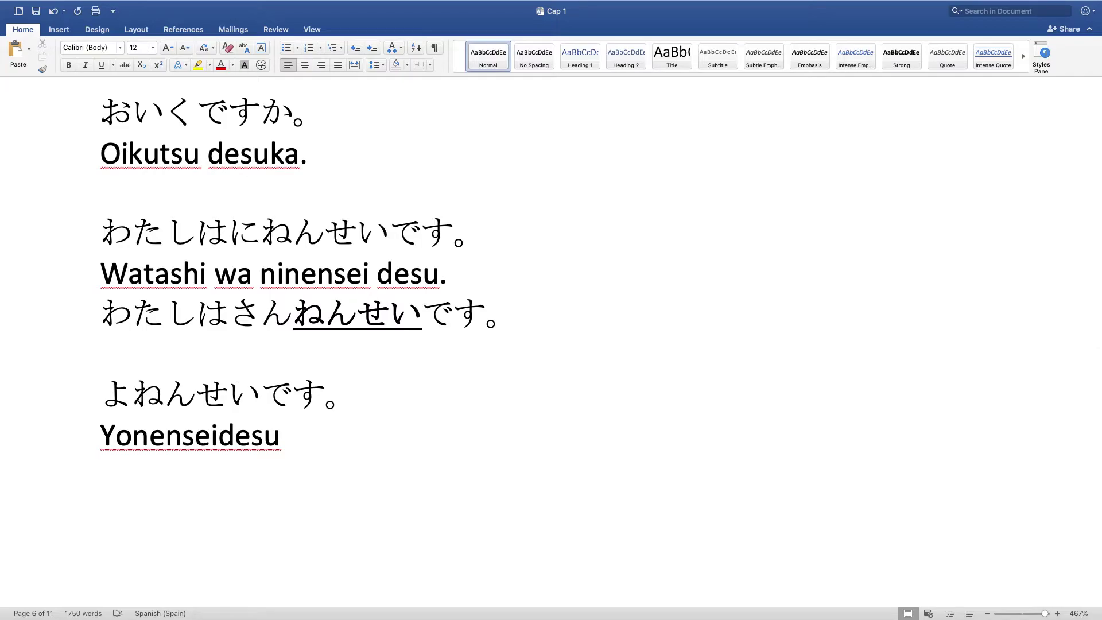
pyautogui.write('なん')
pyautogui.press('Return')
pyautogui.write('ねんせいです')
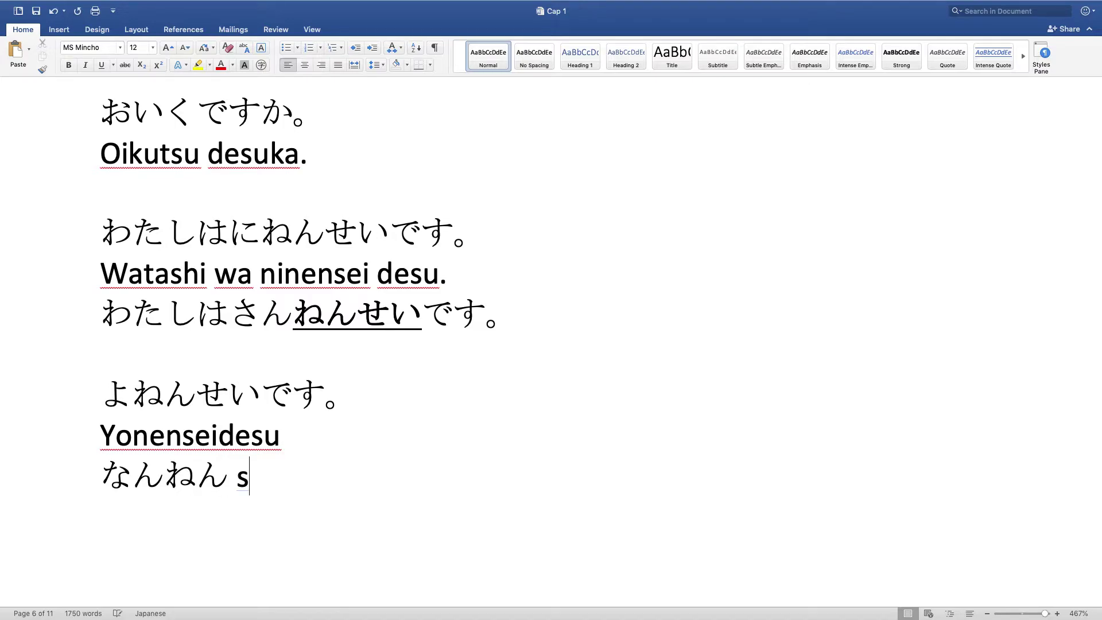
pyautogui.write('か。')
pyautogui.press('Return')
pyautogui.press('Return')
pyautogui.hotkey('ctrl', 'space')
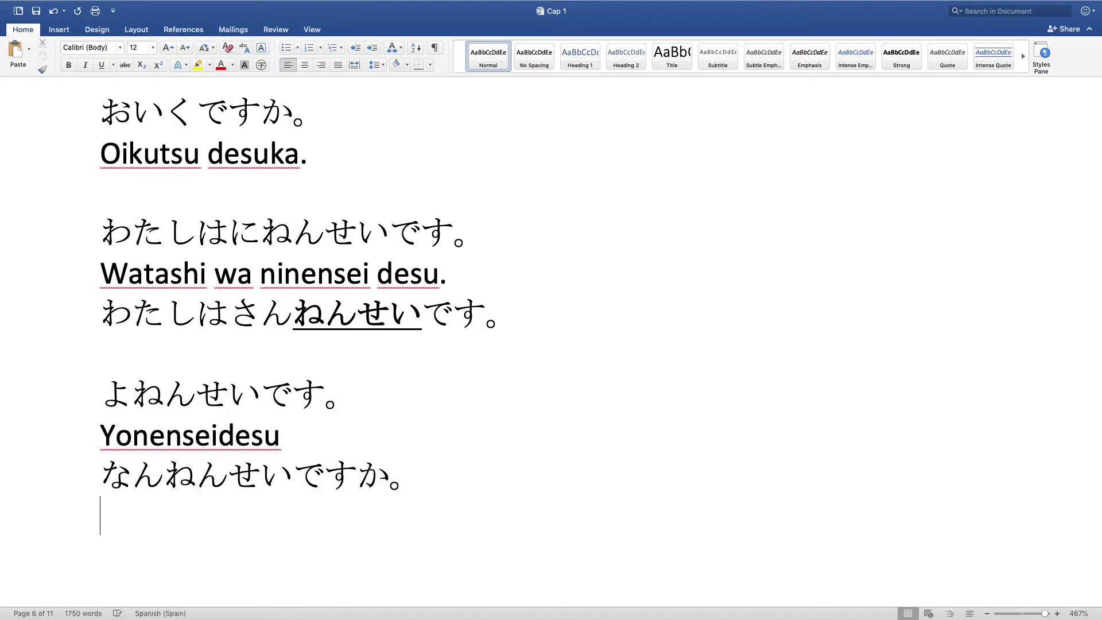
pyautogui.click(99, 488)
pyautogui.press('Return')
# Set the input source to Spanish - ISO, write "Nannensei desuka." under なんねんせいですか。, and start a new line.
pyautogui.click(468, 519)
pyautogui.press('Down')
pyautogui.click(962, 6)
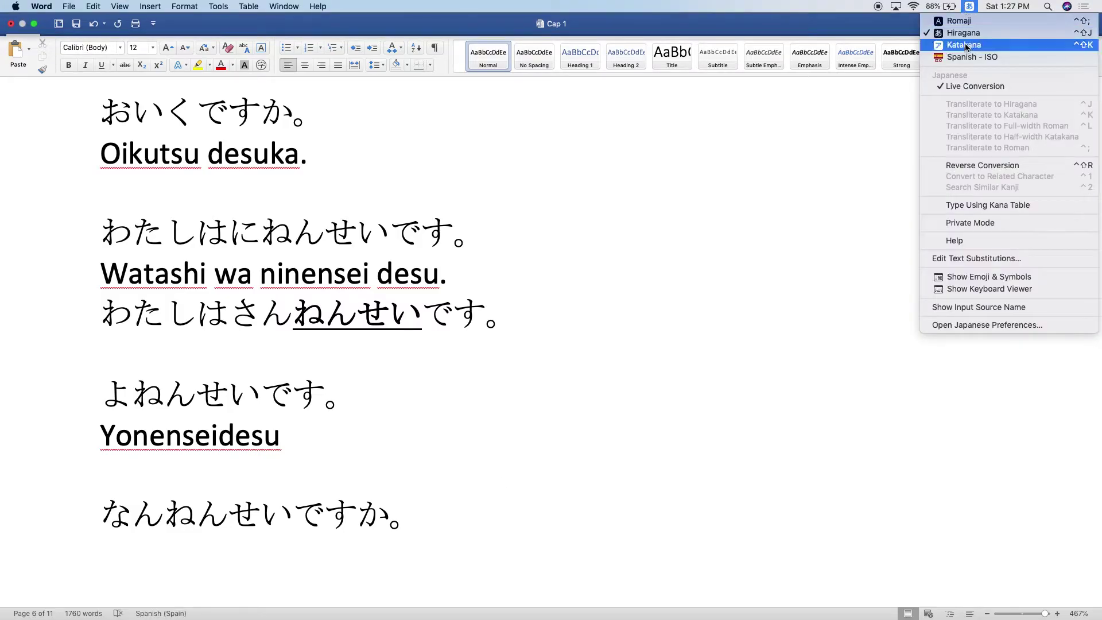
pyautogui.click(975, 51)
pyautogui.write('Nanne')
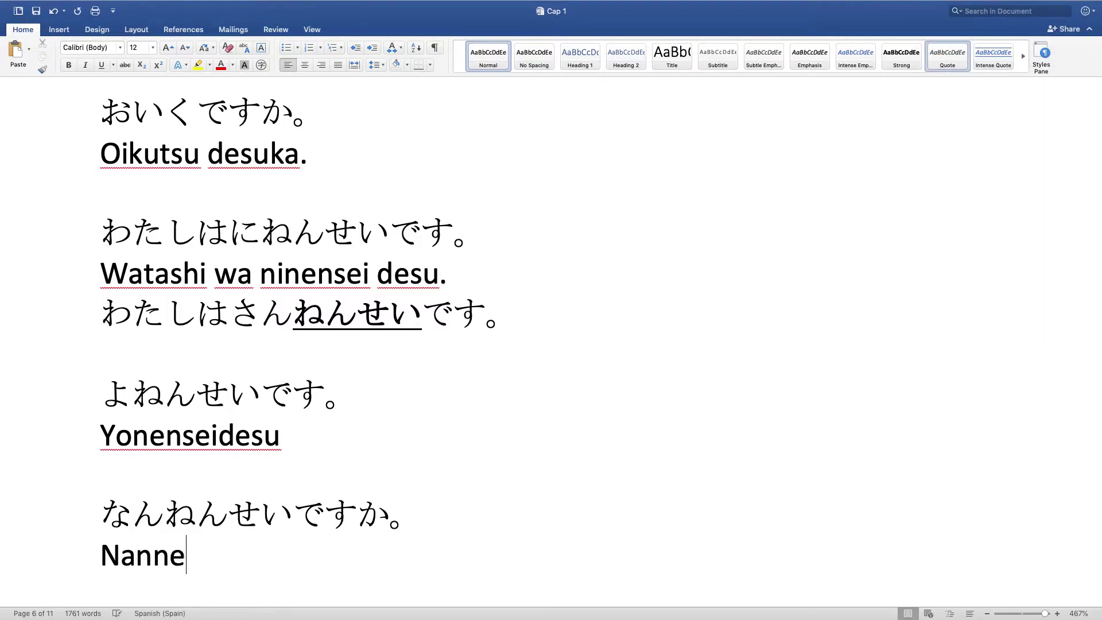
pyautogui.write('nsei desuka.')
pyautogui.press('Return')
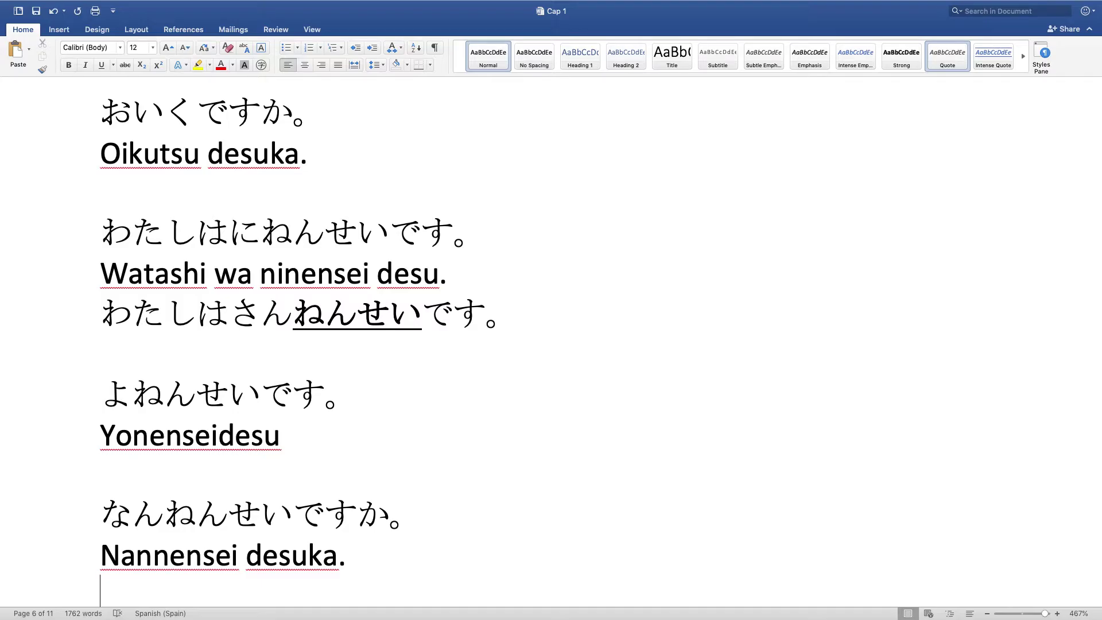
# Examine the Year, Age, School and Major rows of the student table above P52.
pyautogui.scroll(-3, 527, 285)
pyautogui.scroll(3, 528, 285)
pyautogui.scroll(10, 527, 285)
pyautogui.scroll(-3, 528, 285)
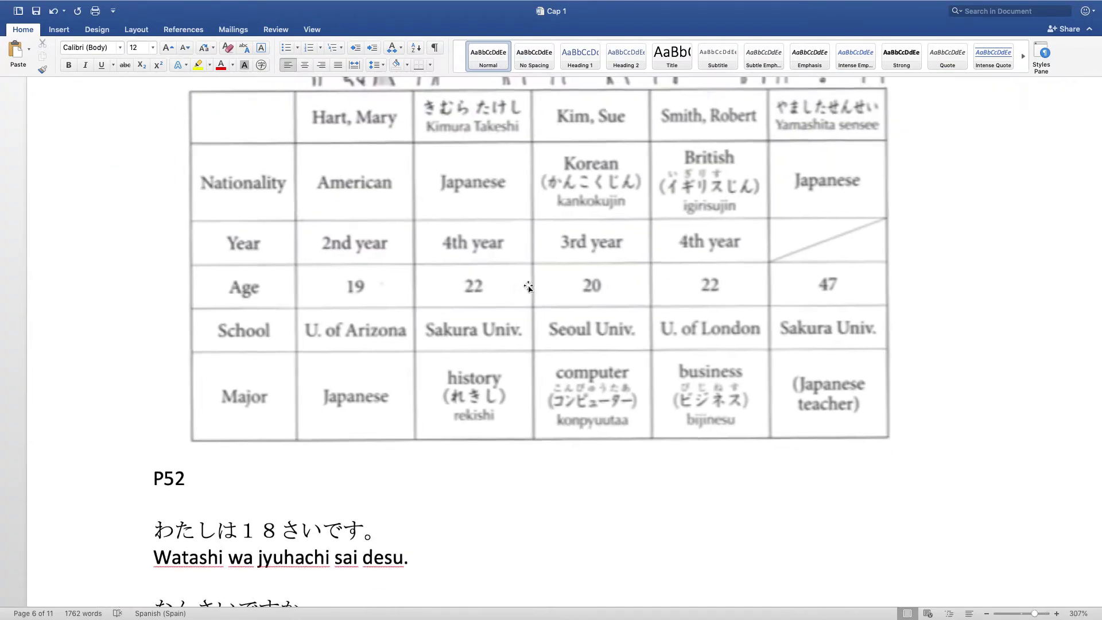
pyautogui.scroll(-1, 528, 285)
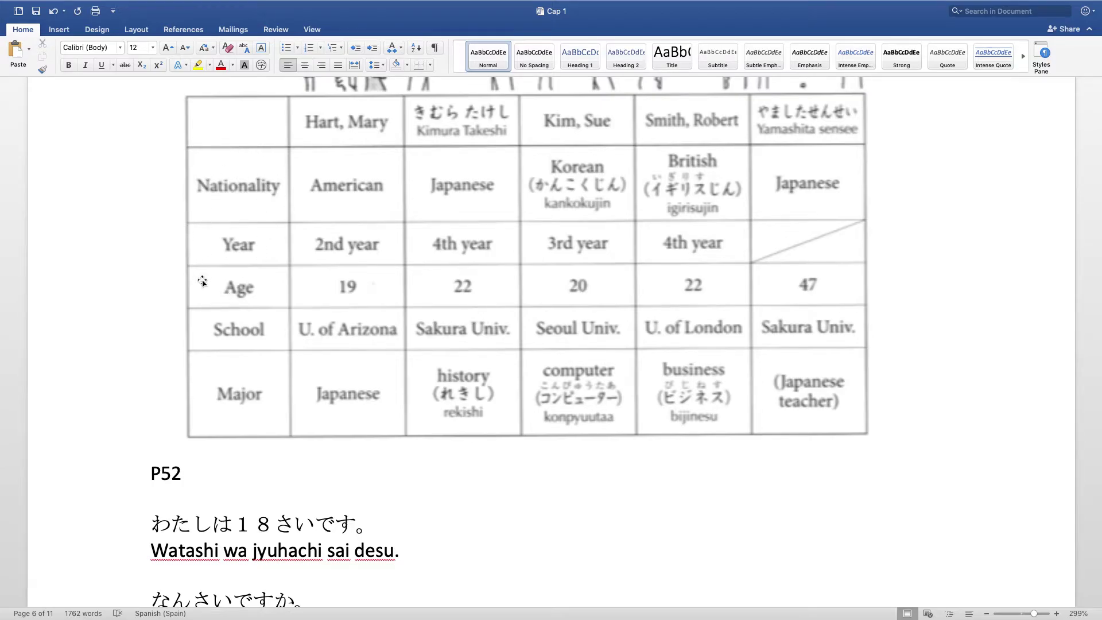
pyautogui.scroll(-3, 203, 280)
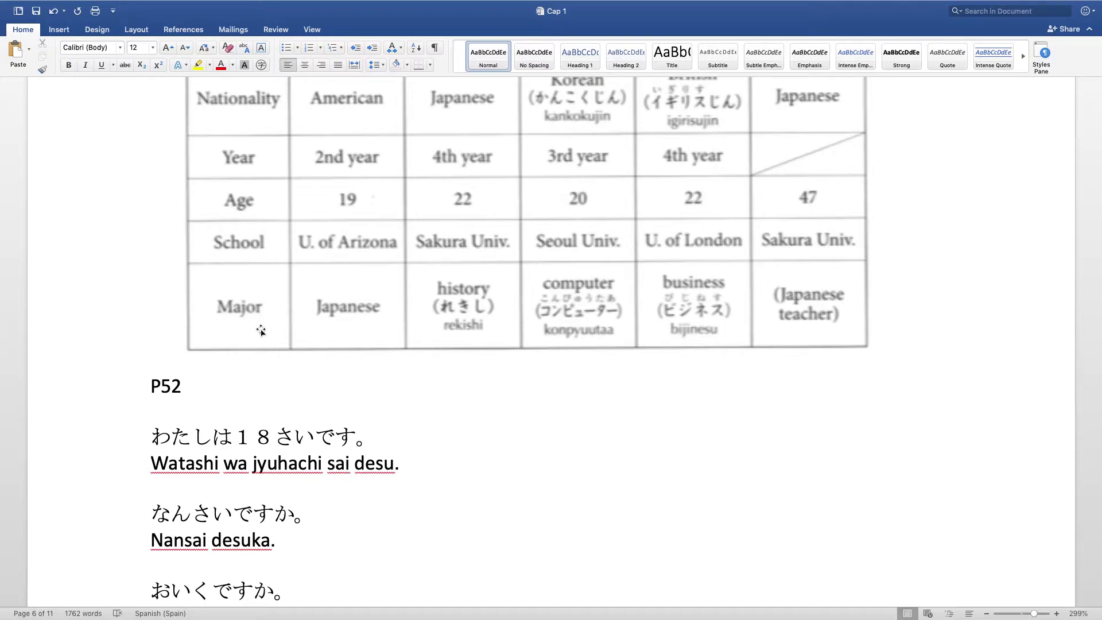
pyautogui.scroll(3, 364, 253)
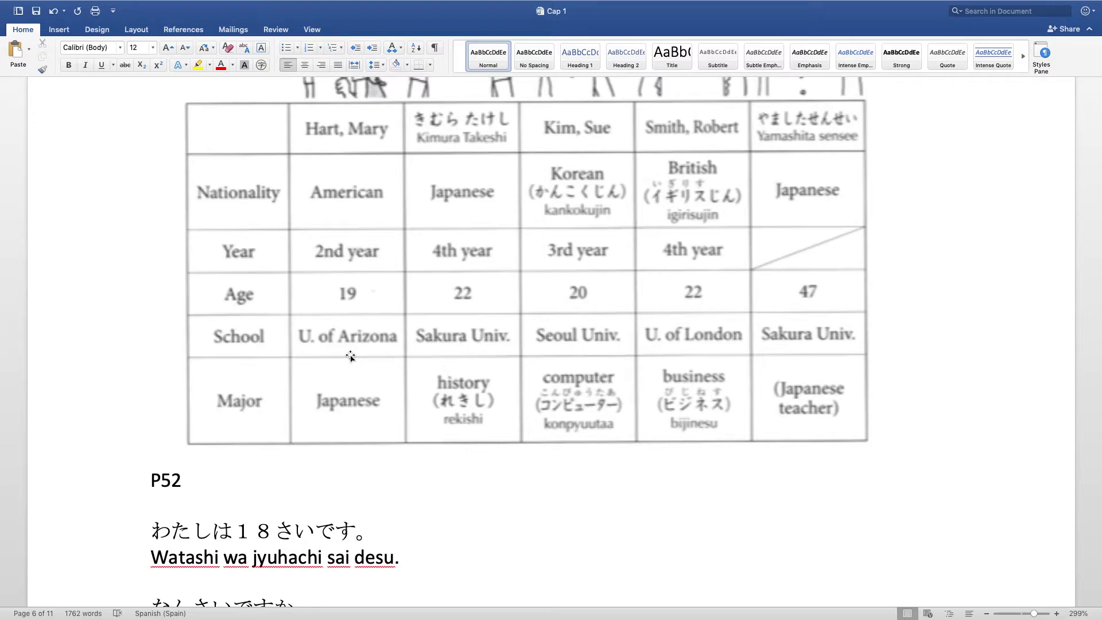
# Switch the input source to Hiragana and start a sentence on page 7 with the first student's name in katakana plus さんの.
pyautogui.scroll(-15, 350, 356)
pyautogui.scroll(-12, 351, 353)
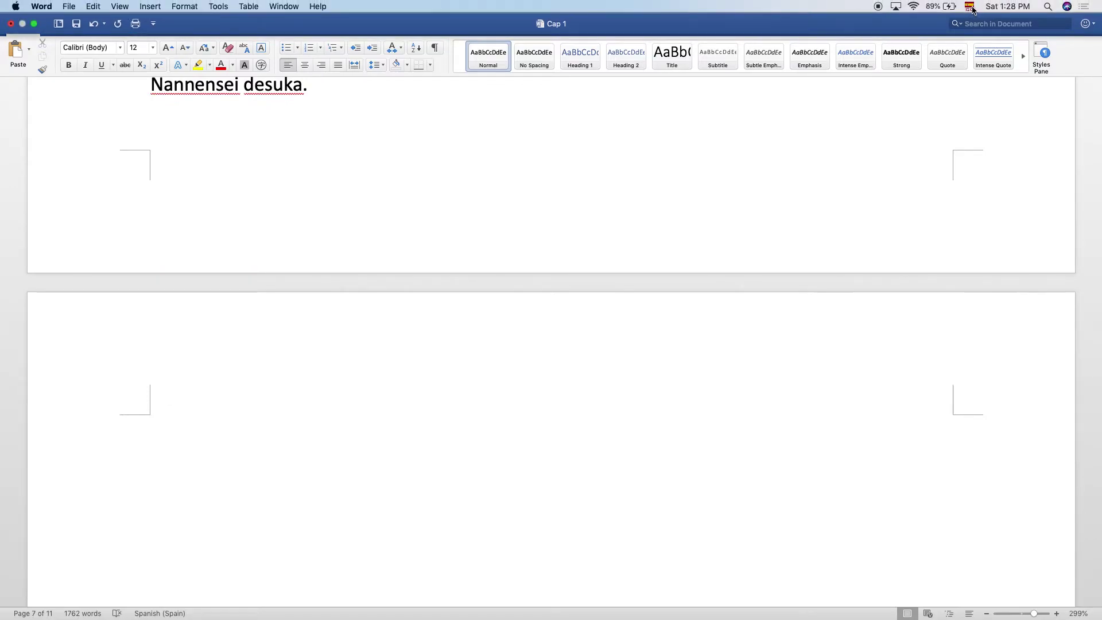
pyautogui.click(970, 7)
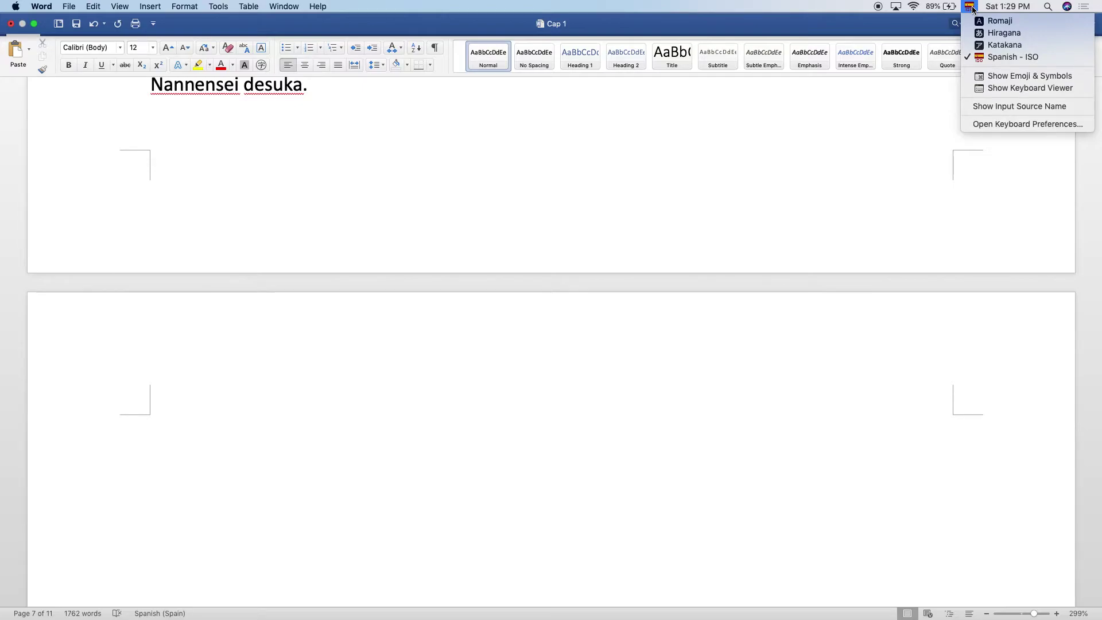
pyautogui.click(1005, 33)
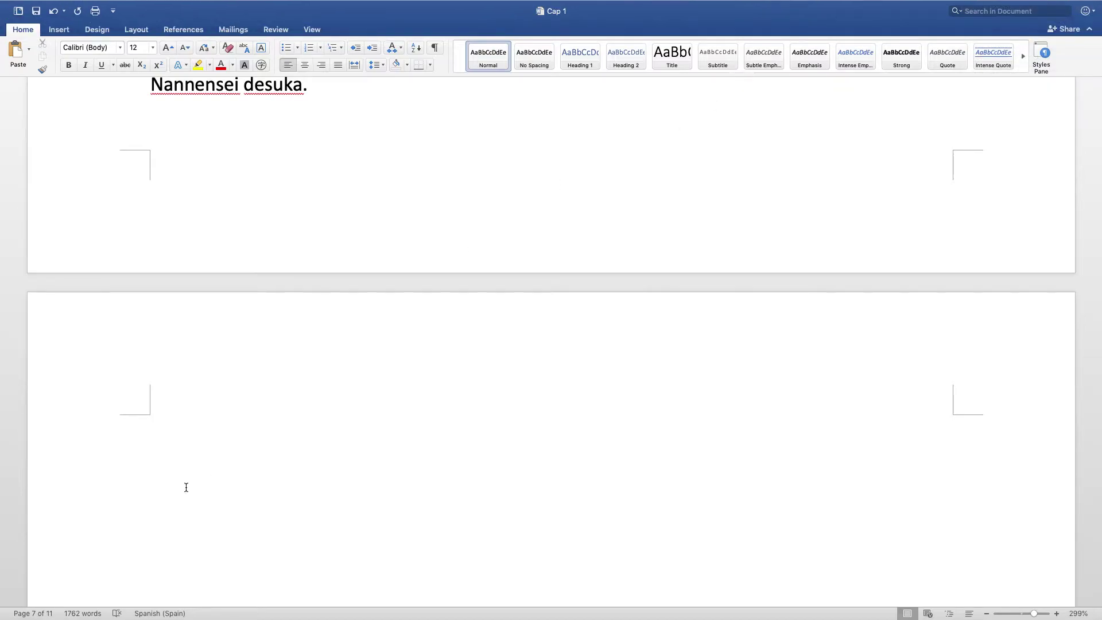
pyautogui.write('me')
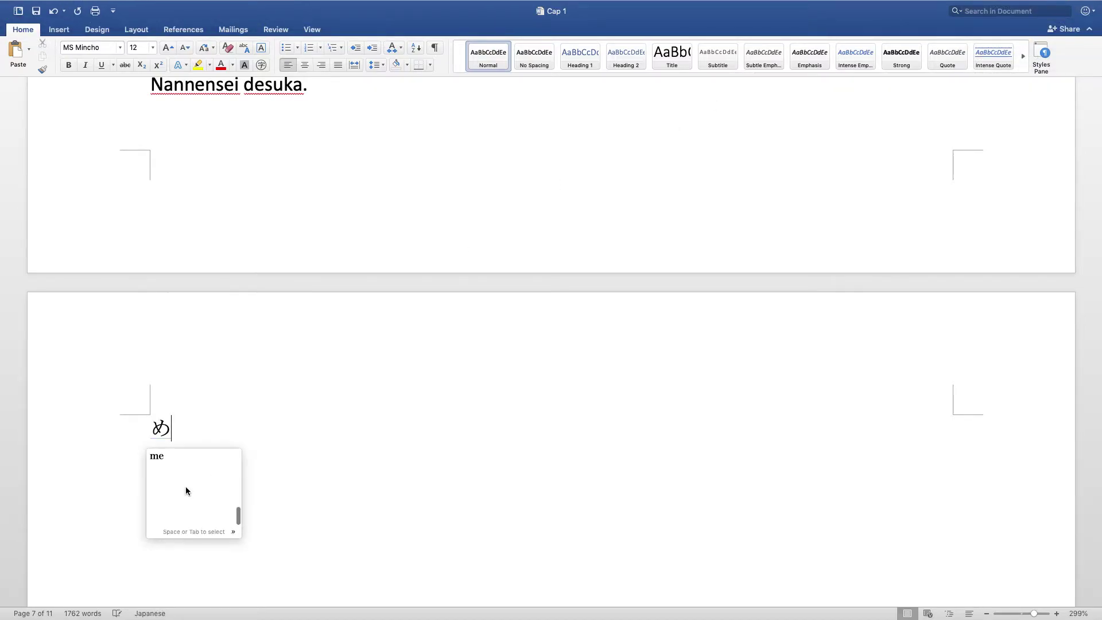
pyautogui.write('a')
pyautogui.hotkey('ctrl', 'k')
pyautogui.write('ri-sann')
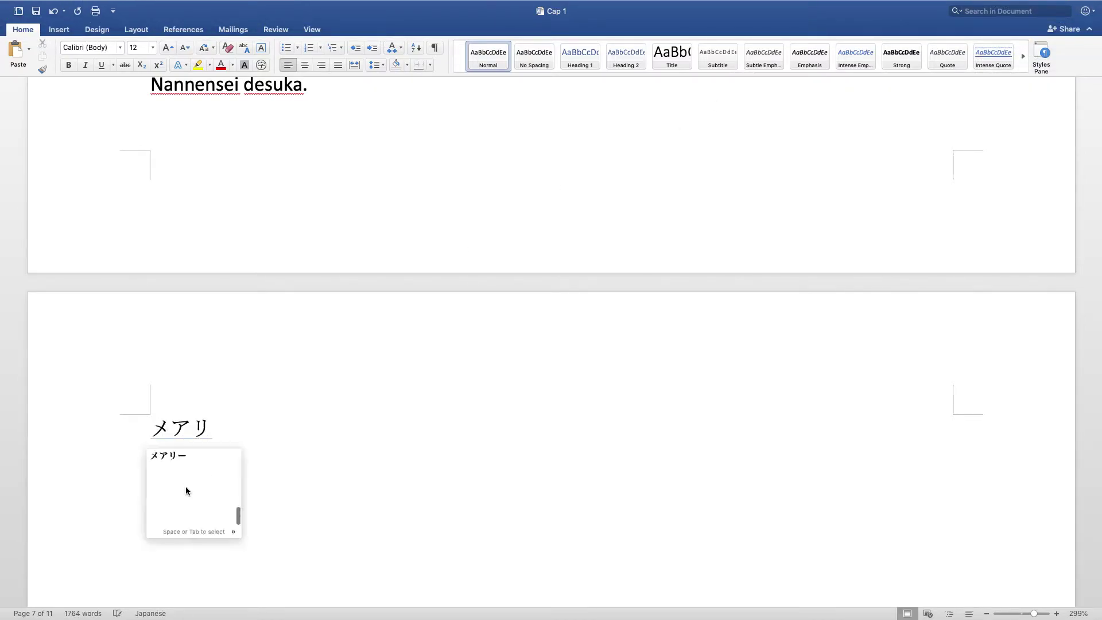
pyautogui.press('Return')
pyautogui.write('no')
pyautogui.press('Return')
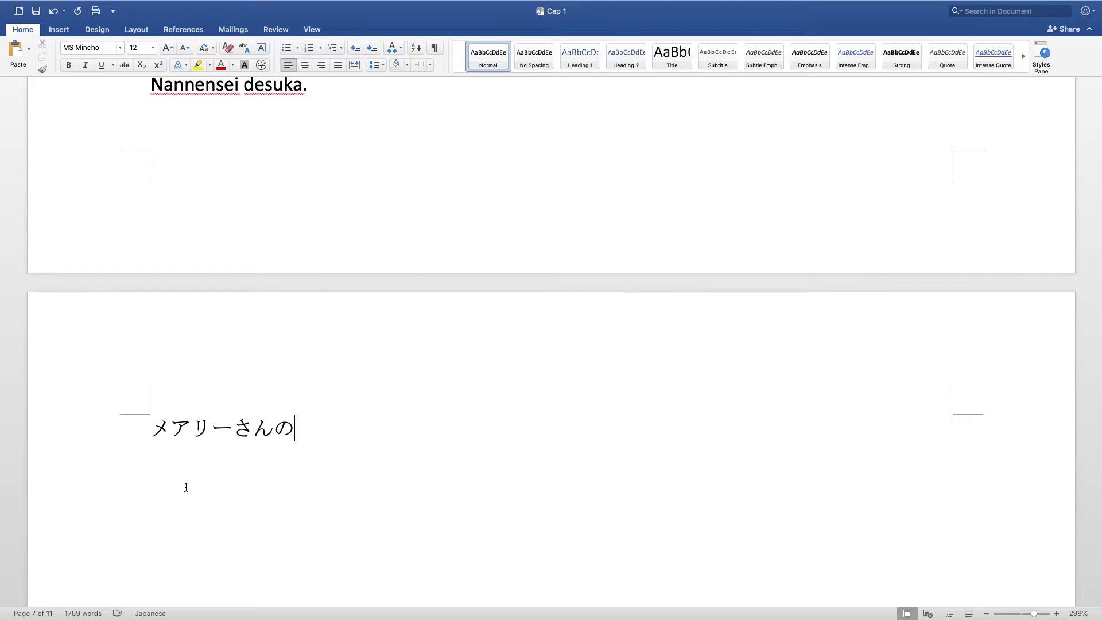
# Replace the trailing の with は and continue the sentence with アリゾナだいがくの.
pyautogui.press('BackSpace')
pyautogui.write('はあrizo')
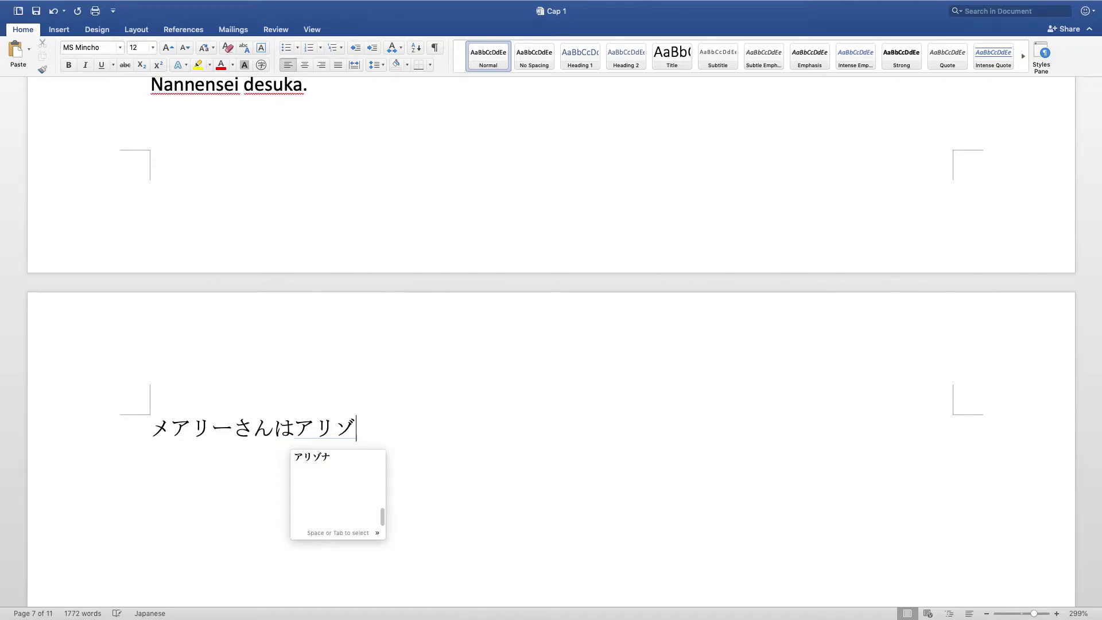
pyautogui.press('Tab')
pyautogui.press('Return')
pyautogui.write('dai')
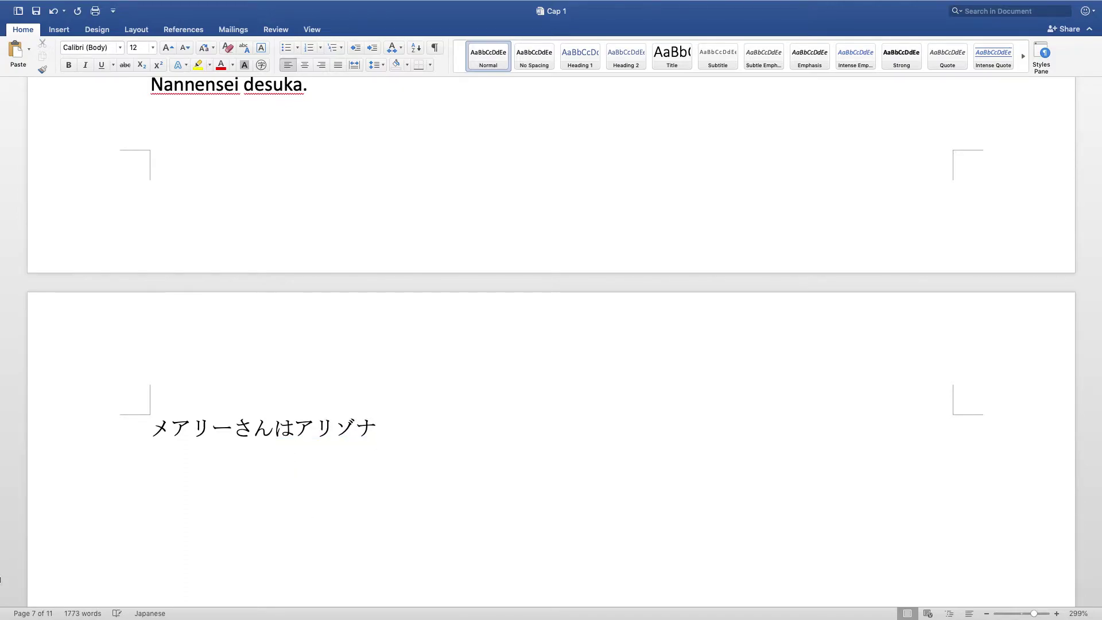
pyautogui.press('BackSpace')
pyautogui.press('Return')
pyautogui.write('igakuno')
pyautogui.press('Return')
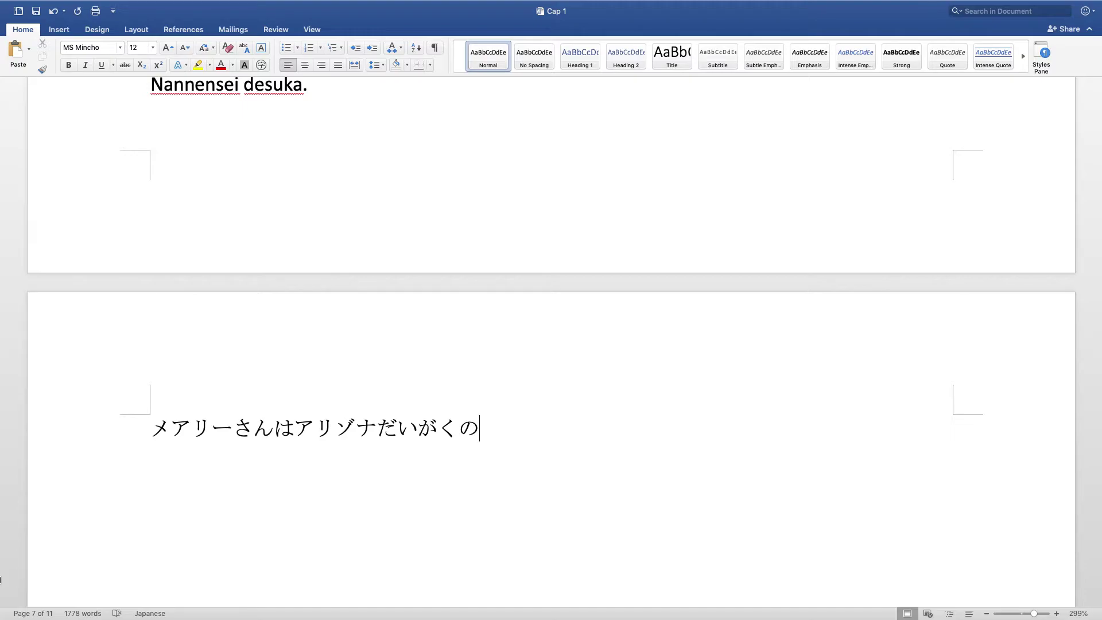
# End the sentence with です。 and insert がくせい before です.
pyautogui.write('で')
pyautogui.write('su.')
pyautogui.press('BackSpace')
pyautogui.write('.')
pyautogui.moveTo(12, 618)
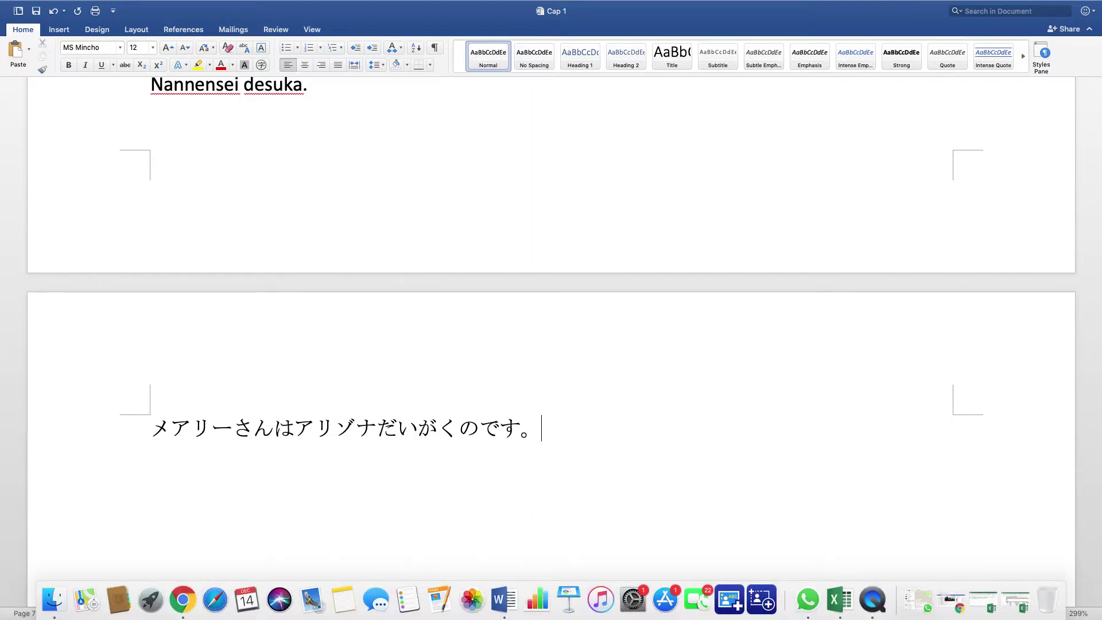
pyautogui.click(481, 426)
pyautogui.write('gakuse')
pyautogui.press('BackSpace')
pyautogui.write('sei')
pyautogui.press('Return')
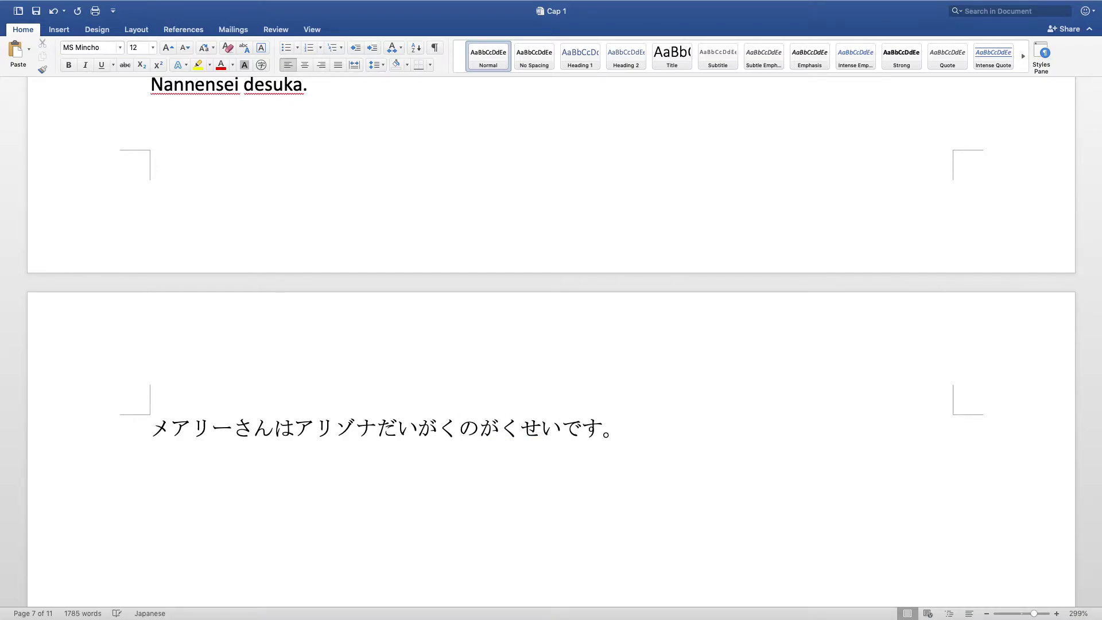
# Set the input source to Spanish - ISO and start the romaji line below with the student's name and "san wa arzona daigakuno".
pyautogui.click(635, 430)
pyautogui.press('Return')
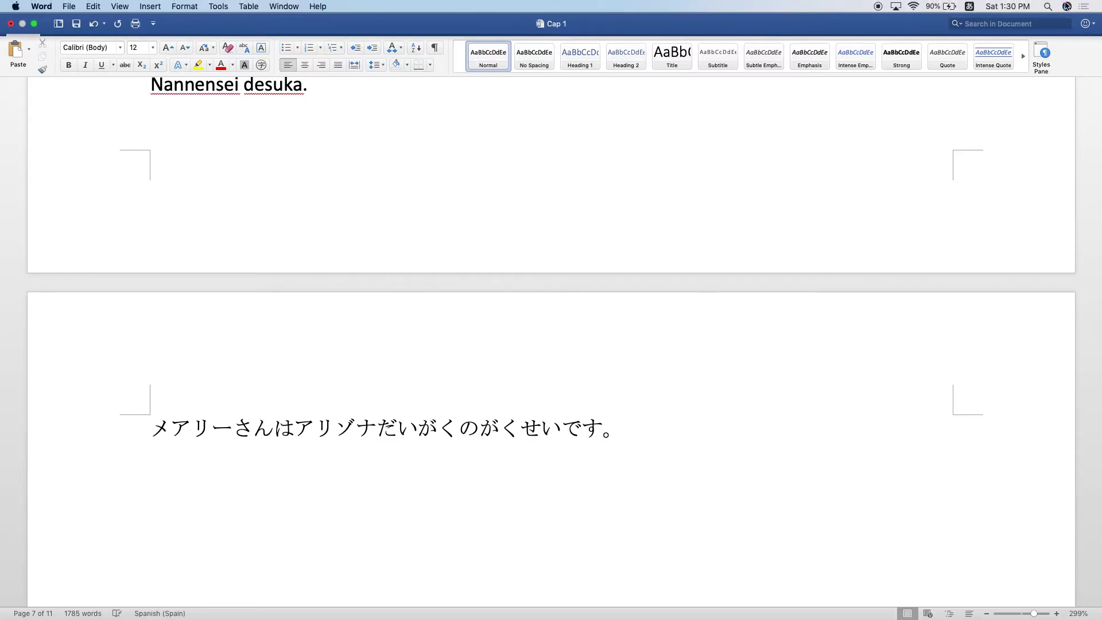
pyautogui.click(970, 7)
pyautogui.click(975, 57)
pyautogui.write('M')
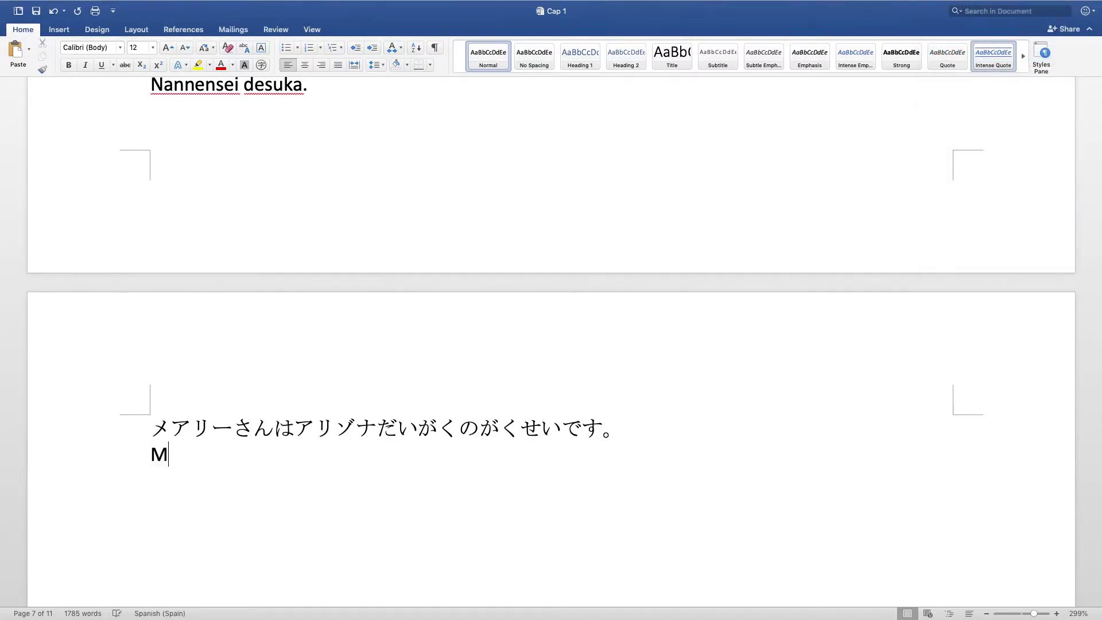
pyautogui.write('ary san w')
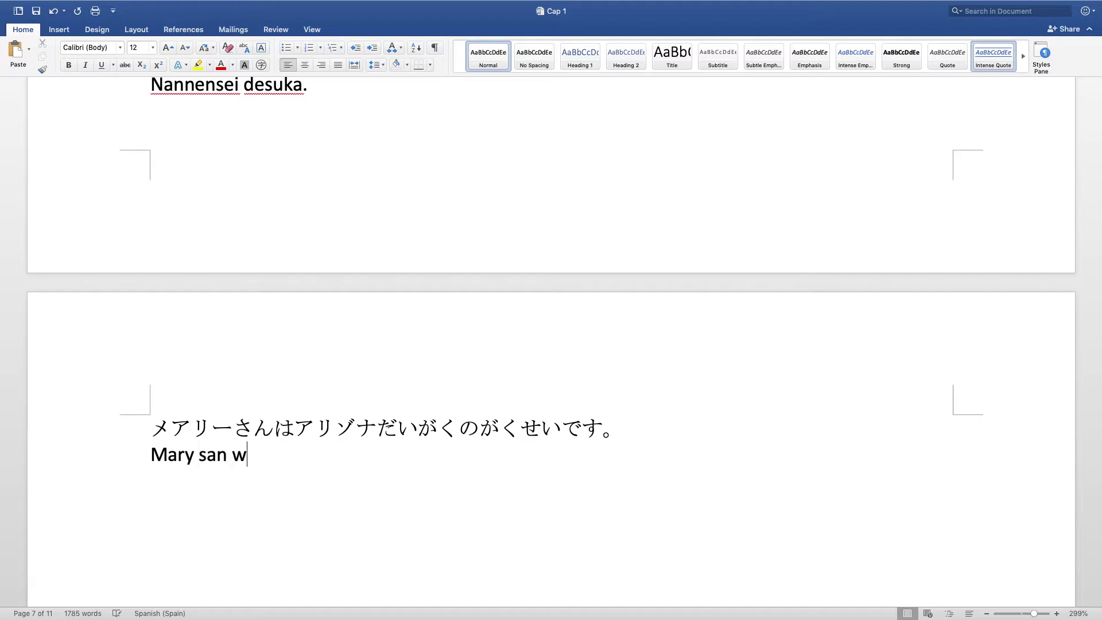
pyautogui.write('a arzona daigakuno da')
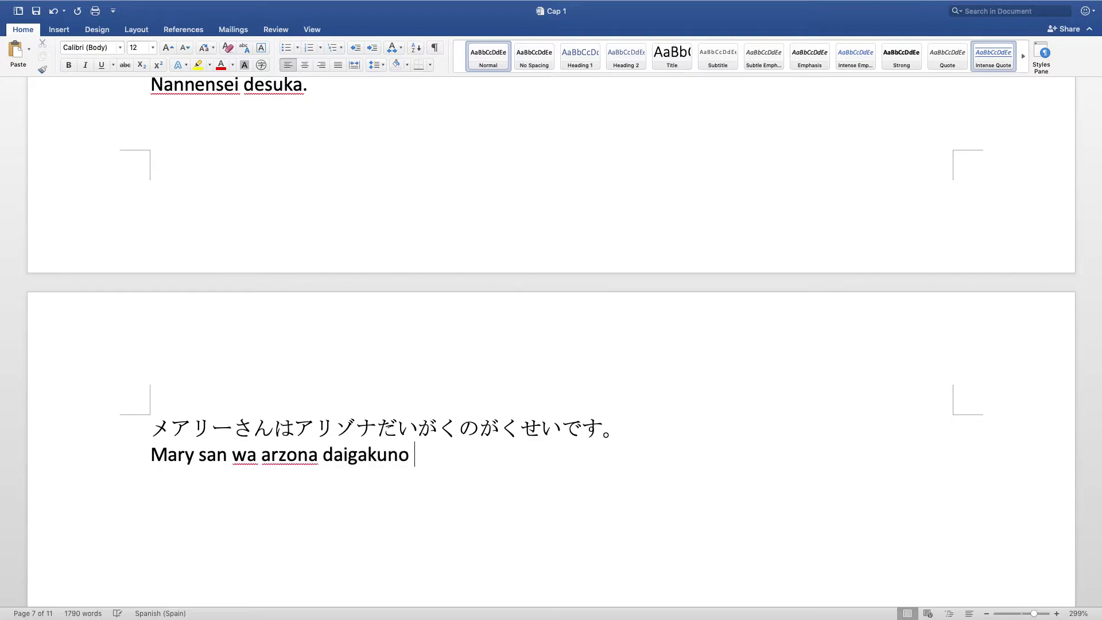
# Complete the romaji line with "gakseidesu." and correct "arzona" to "arizona".
pyautogui.press('BackSpace')
pyautogui.press('BackSpace')
pyautogui.write('gakusi')
pyautogui.press('BackSpace')
pyautogui.press('BackSpace')
pyautogui.press('BackSpace')
pyautogui.write('seide')
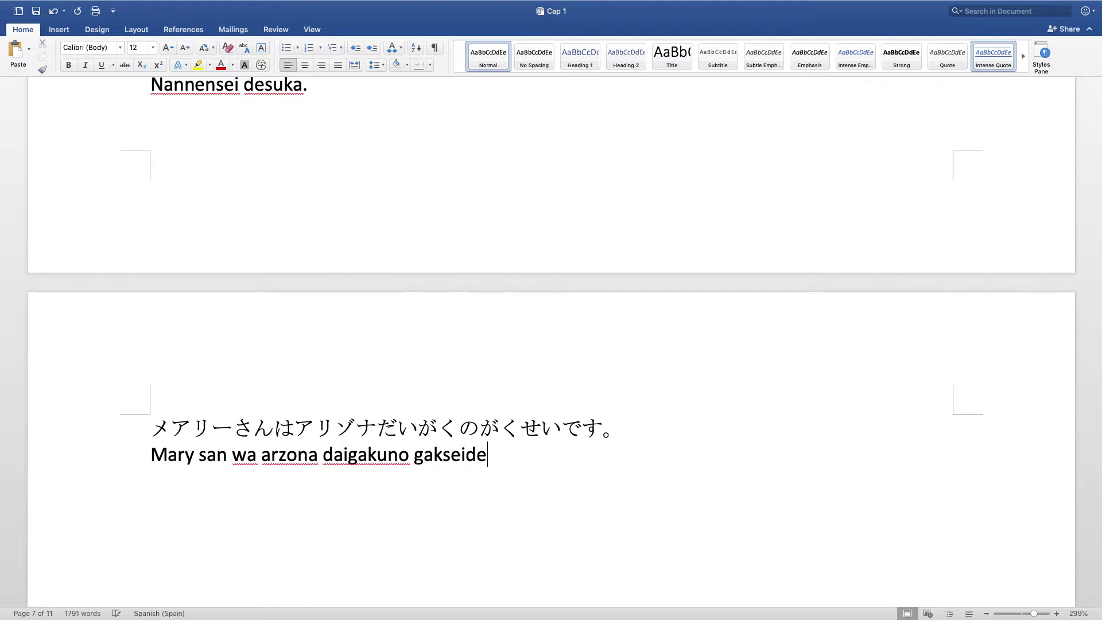
pyautogui.write('su.')
pyautogui.press('Return')
pyautogui.click(278, 454)
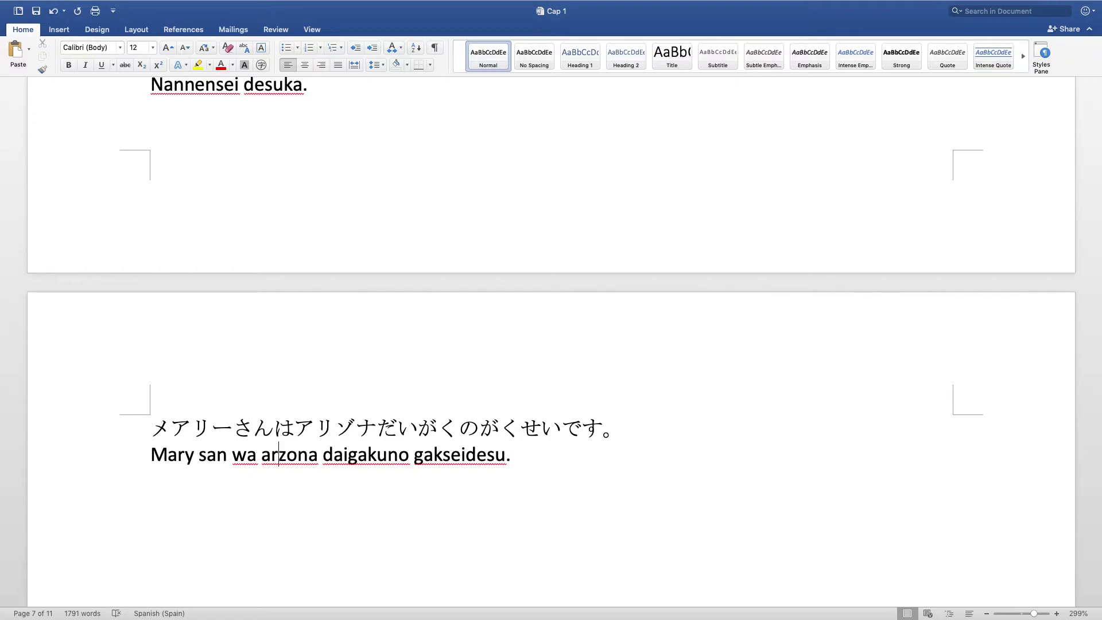
pyautogui.write('i')
pyautogui.press('End')
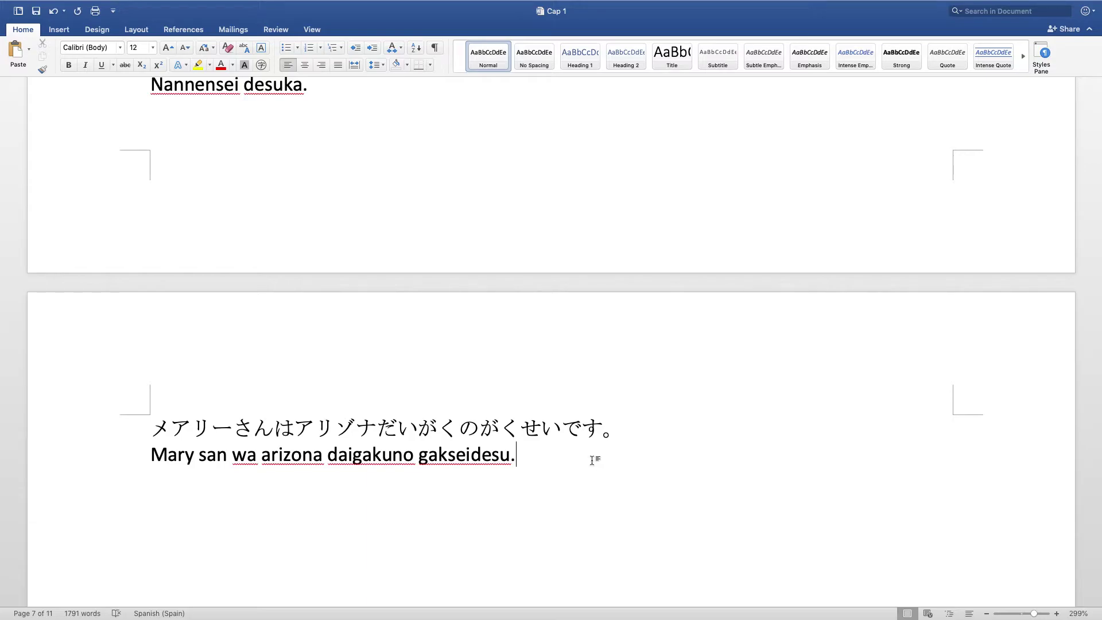
# Switch the input source to Hiragana and write こうこう below the romaji line, leaving a blank line between them.
pyautogui.press('Return')
pyautogui.click(969, 6)
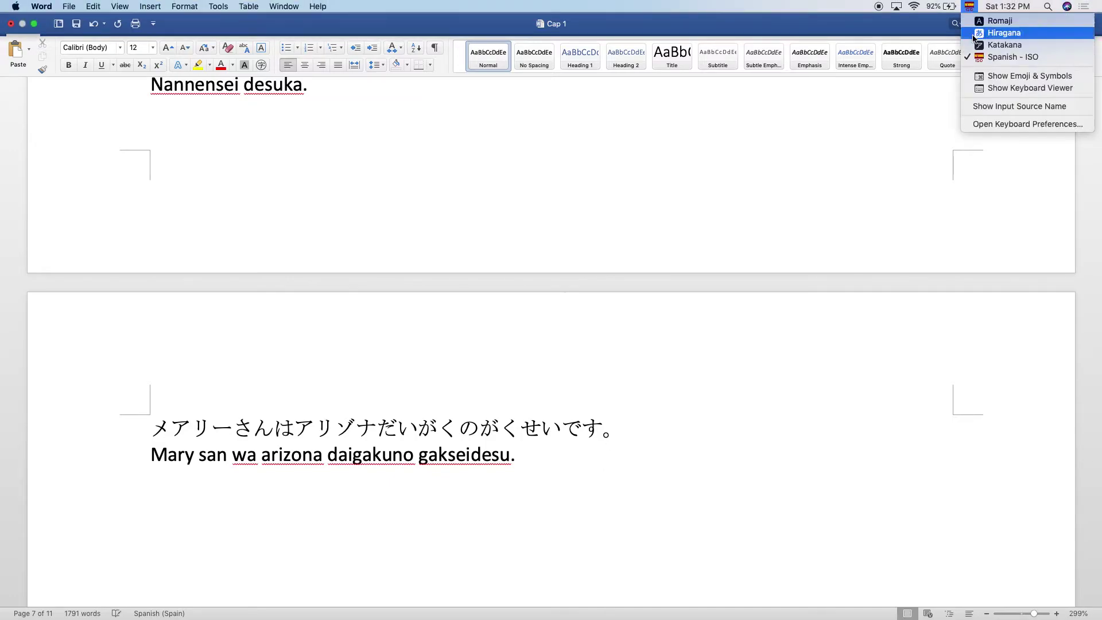
pyautogui.click(972, 33)
pyautogui.write('koukou')
pyautogui.press('Return')
pyautogui.press('Return')
# Set the input source back to Spanish - ISO and write "Koko" under こうこう.
pyautogui.click(969, 5)
pyautogui.click(973, 46)
pyautogui.click(970, 6)
pyautogui.click(965, 60)
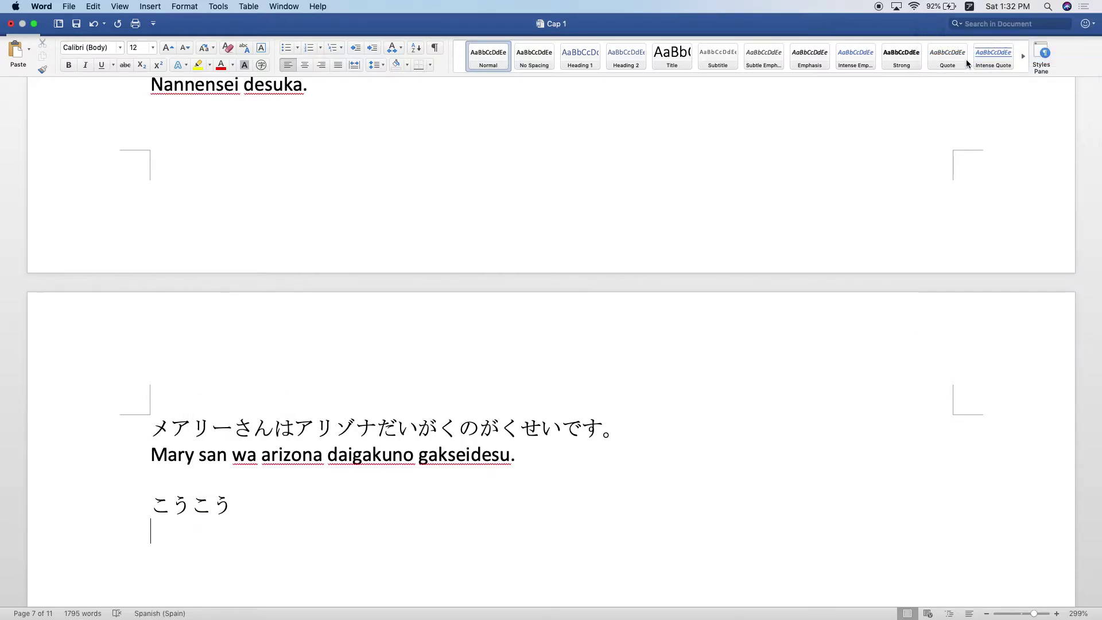
pyautogui.write('Koko')
# Highlight the first う in こうこう and compare the word with its romaji "Koko".
pyautogui.scroll(5, 213, 516)
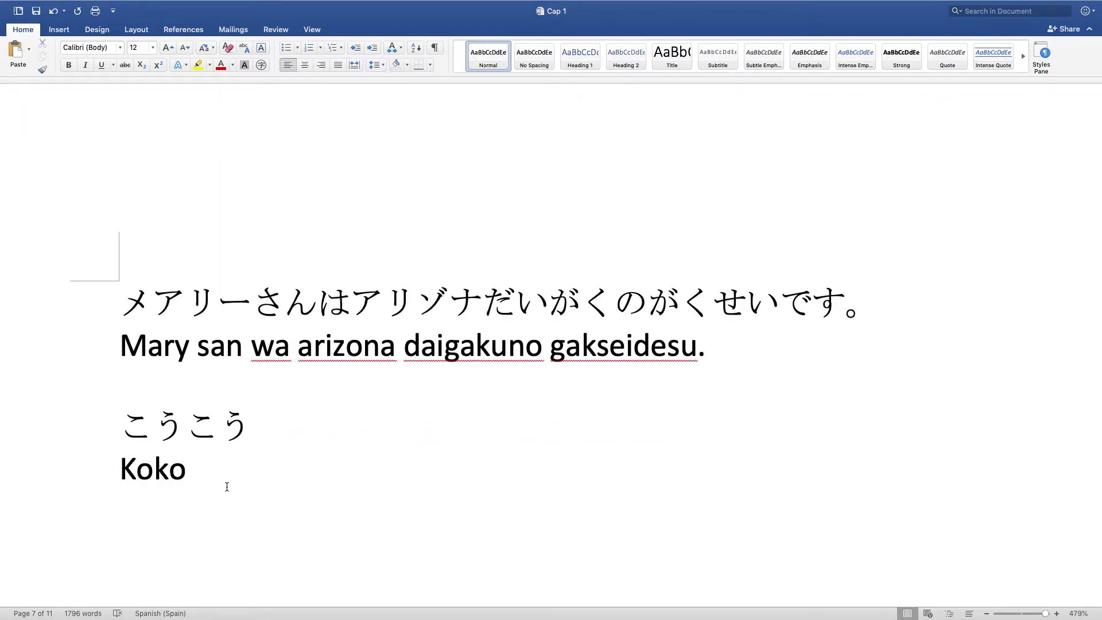
pyautogui.moveTo(187, 428); pyautogui.dragTo(162, 436)
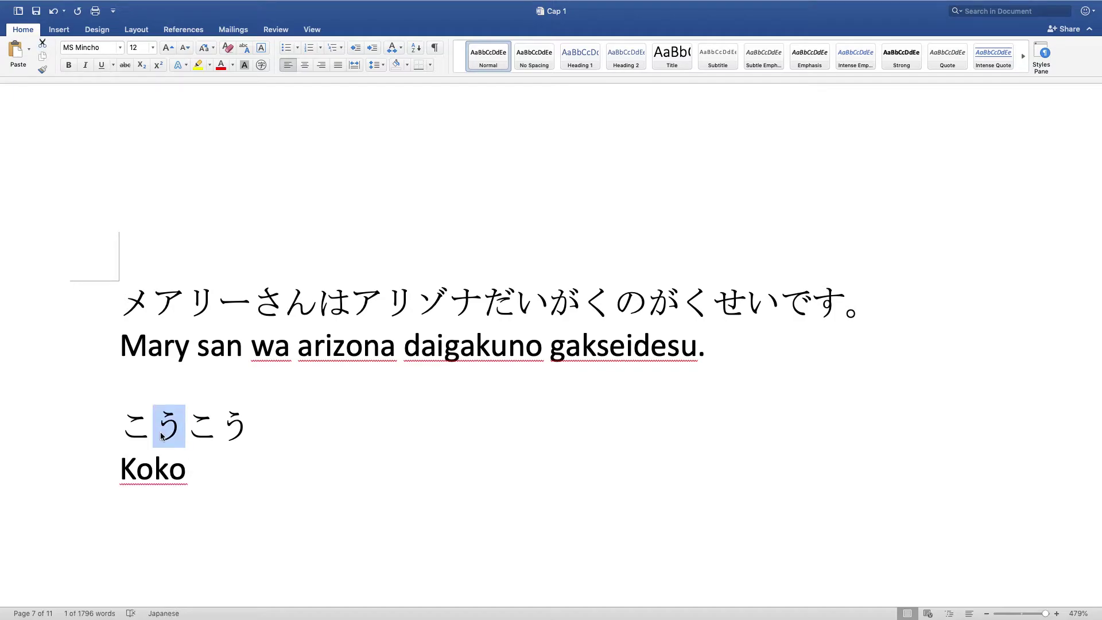
pyautogui.click(148, 470)
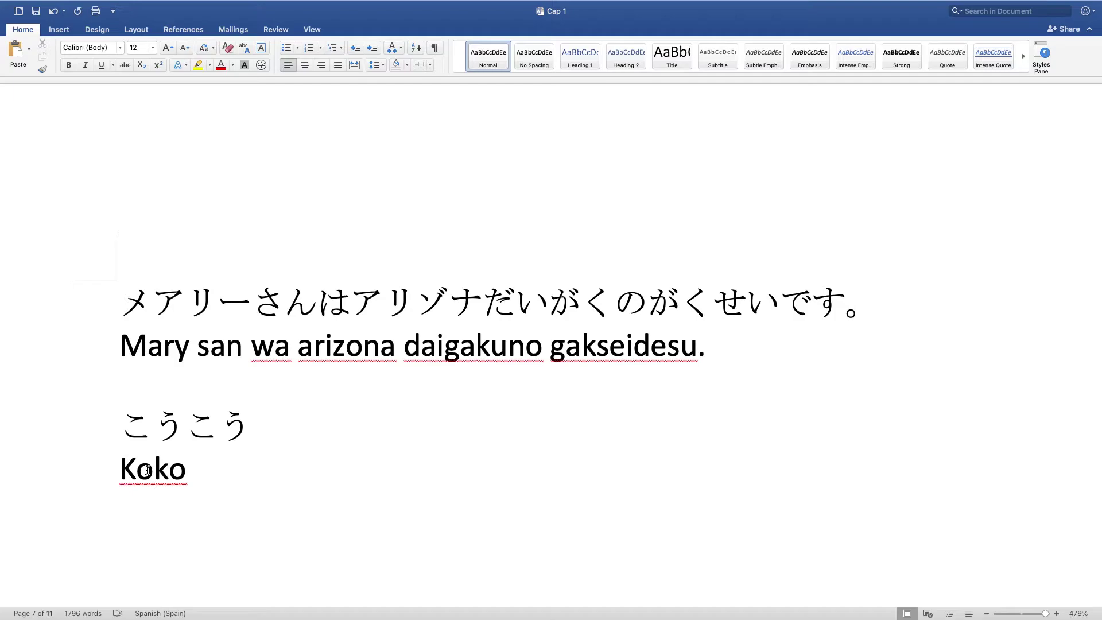
pyautogui.scroll(-3, 147, 470)
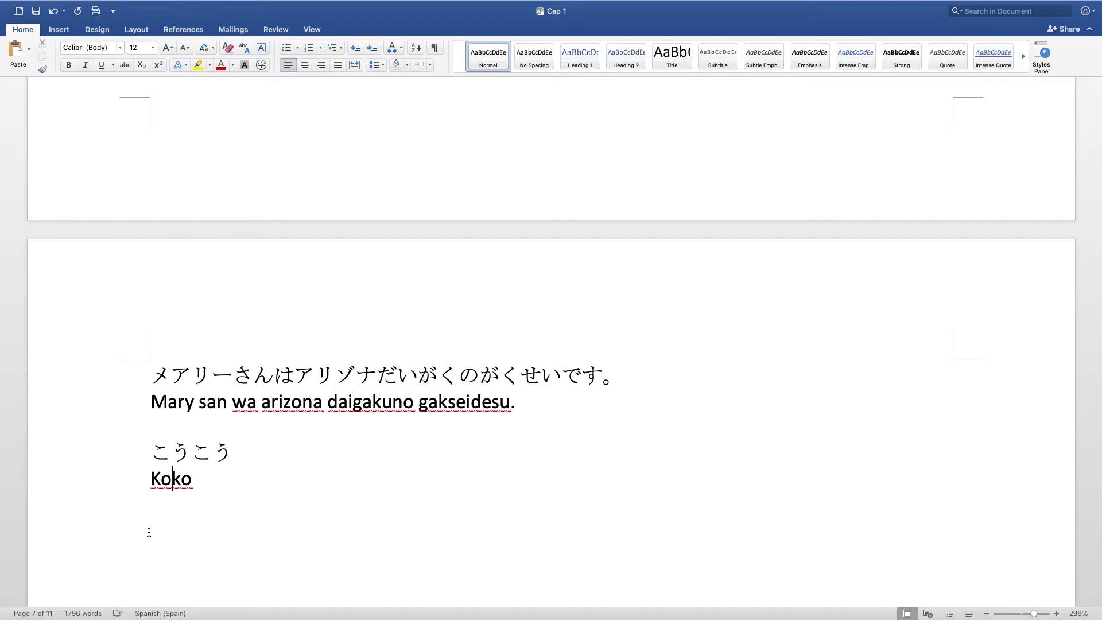
# Examine the Major row of the student table above P52.
pyautogui.scroll(15, 149, 532)
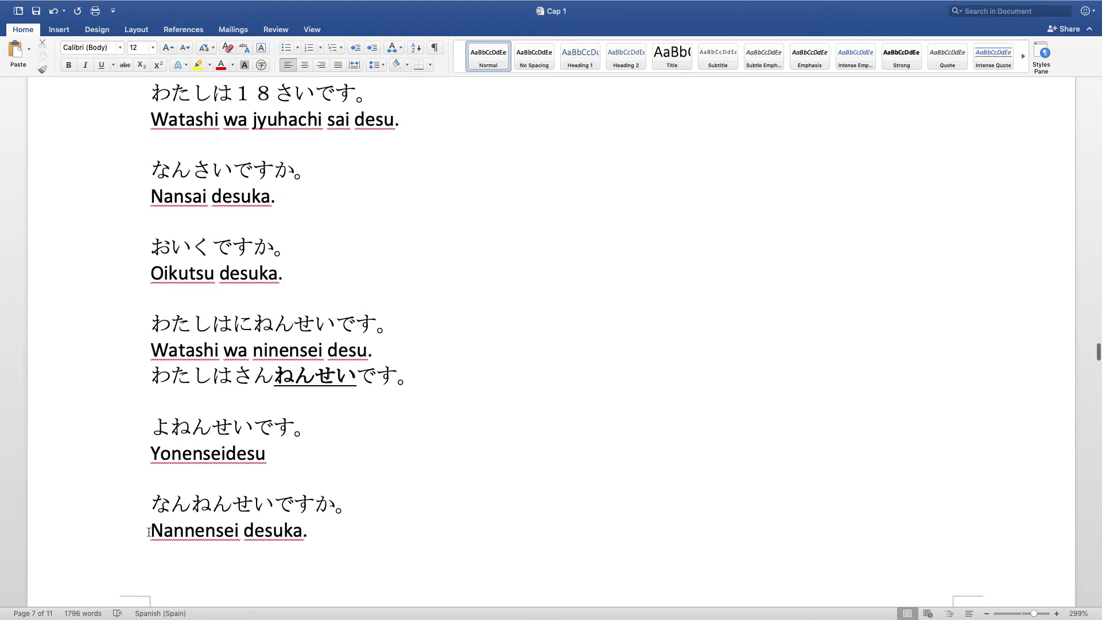
pyautogui.scroll(2, 149, 532)
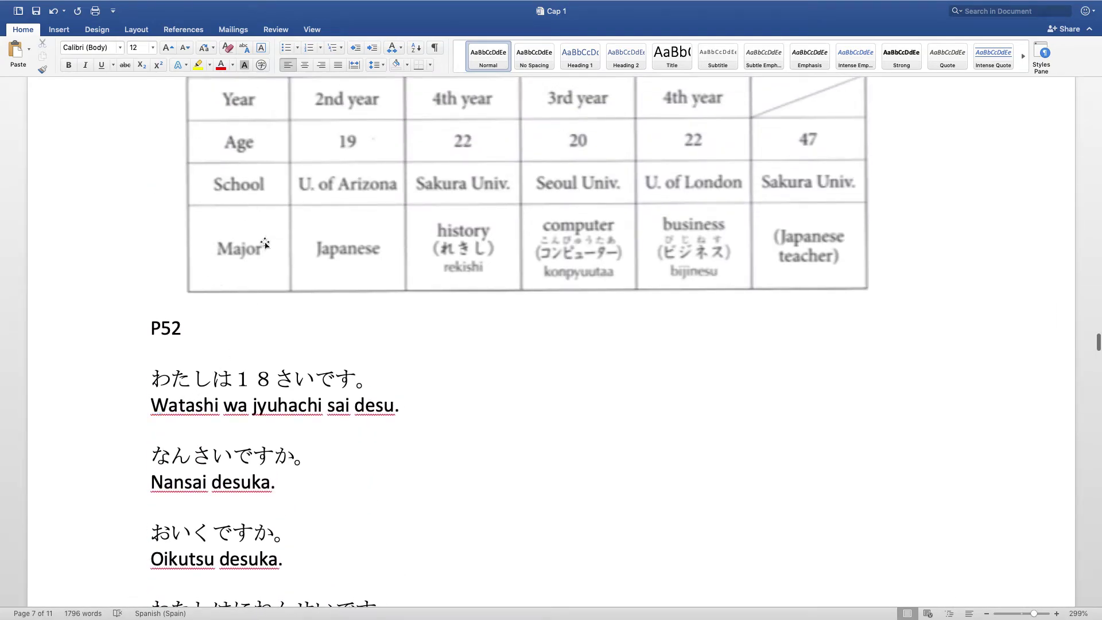
pyautogui.scroll(1, 248, 259)
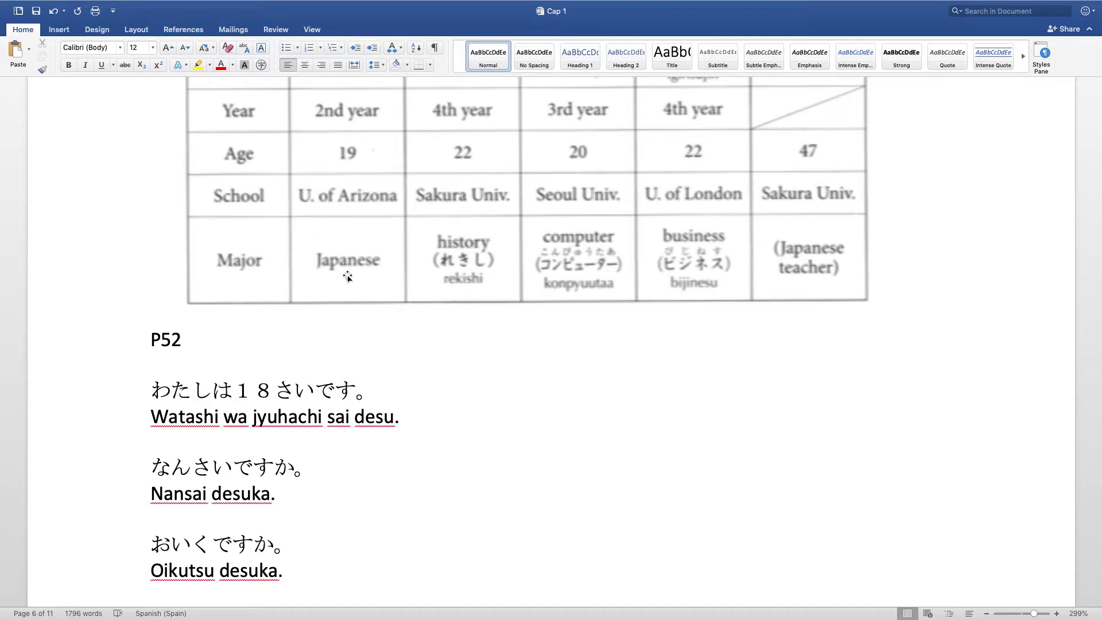
pyautogui.scroll(-2, 347, 277)
pyautogui.scroll(10, 347, 276)
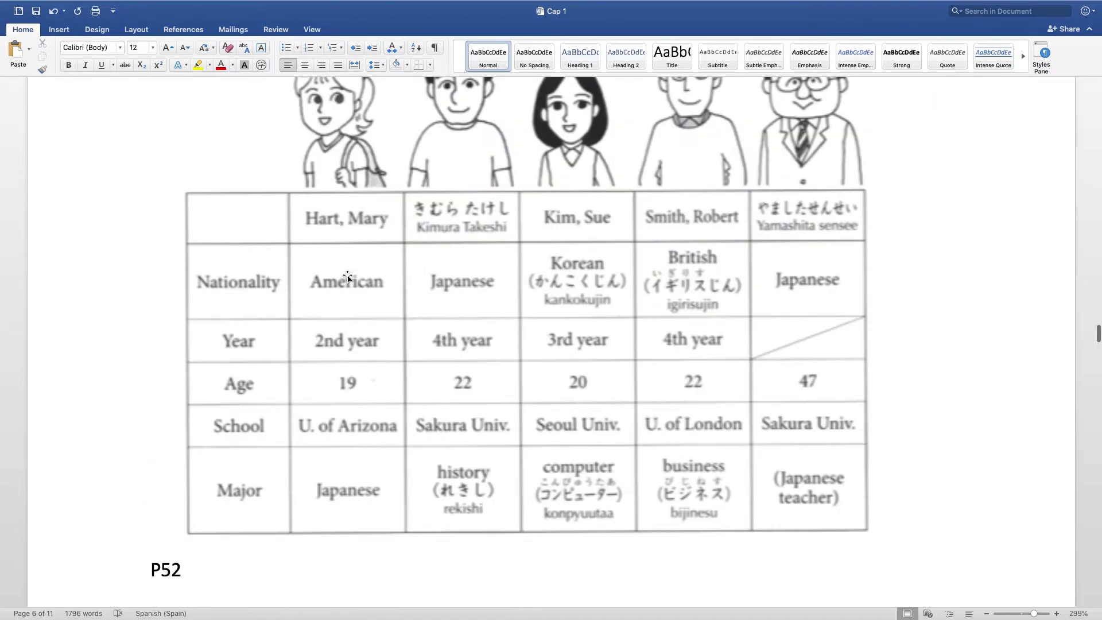
pyautogui.scroll(-3, 347, 277)
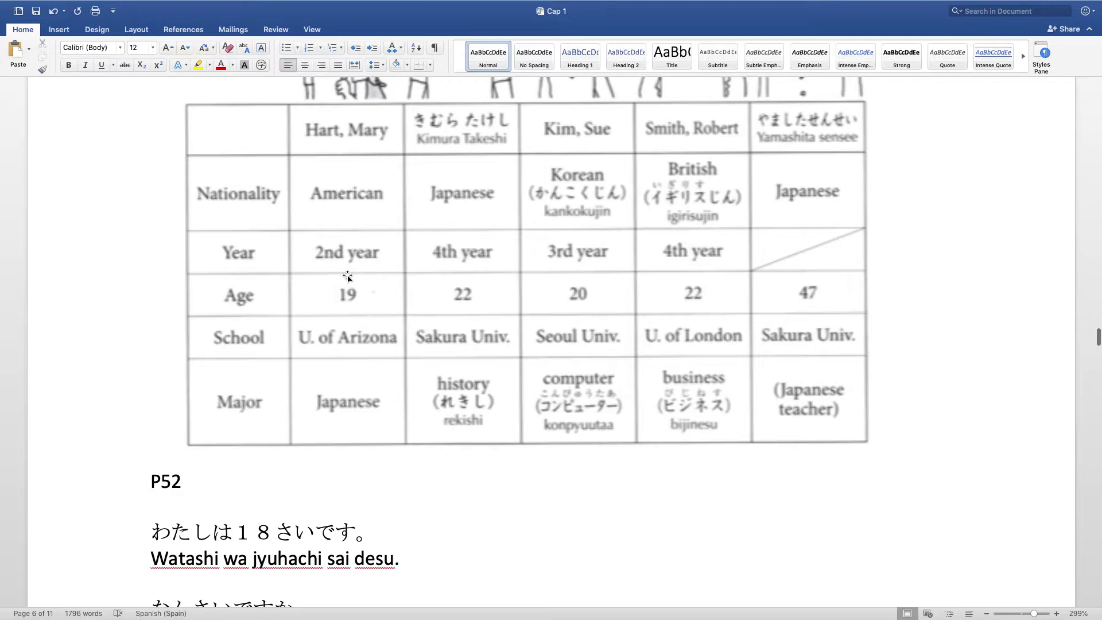
# Copy the student's name with さん from the first sentence on page 7 and paste it on a line below "Koko".
pyautogui.scroll(-2, 347, 276)
pyautogui.scroll(-3, 347, 276)
pyautogui.scroll(-20, 347, 277)
pyautogui.click(273, 352)
pyautogui.moveTo(151, 253); pyautogui.dragTo(268, 256)
pyautogui.press('super+c')
pyautogui.click(195, 433)
pyautogui.press('super+v')
pyautogui.write('no')
pyautogui.press('BackSpace')
pyautogui.press('BackSpace')
pyautogui.press('BackSpace')
# Switch the input source to Hiragana, complete the pasted name with のせんこうはにほんごです。 and start a new line.
pyautogui.click(969, 6)
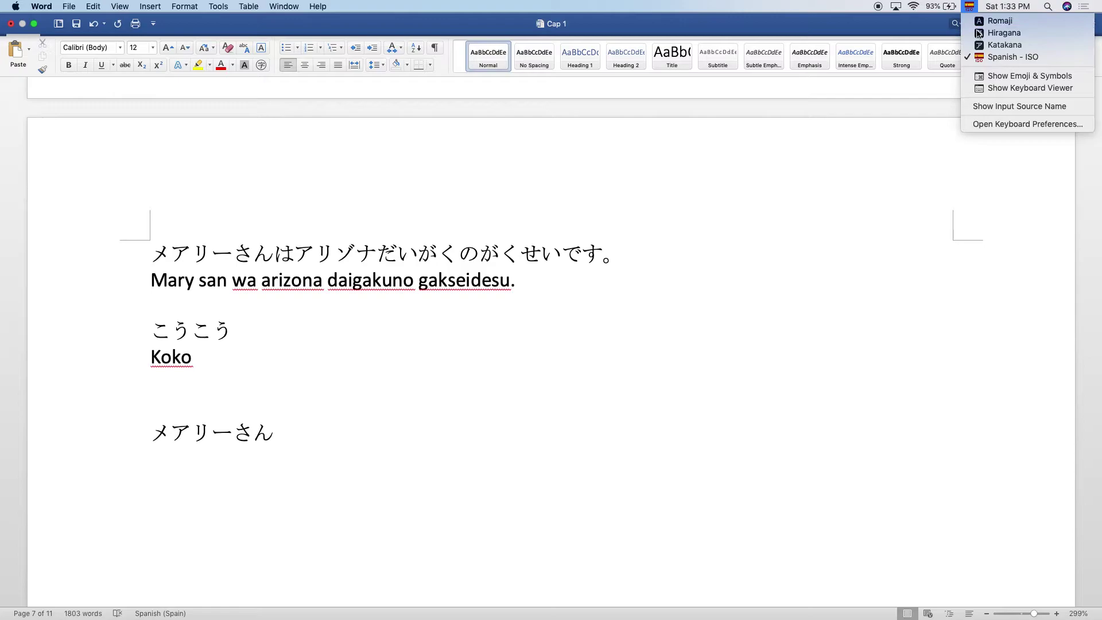
pyautogui.click(978, 33)
pyautogui.write('nosen')
pyautogui.press('Escape')
pyautogui.write('sen')
pyautogui.press('BackSpace')
pyautogui.write('nkouhanihon')
pyautogui.press('space')
pyautogui.press('BackSpace')
pyautogui.write('hongodesu.')
pyautogui.press('Return')
pyautogui.press('Return')
# Set the input source to Spanish - ISO and write the romaji line with the student's name and "san no senkou wa nihongo desu.".
pyautogui.click(967, 6)
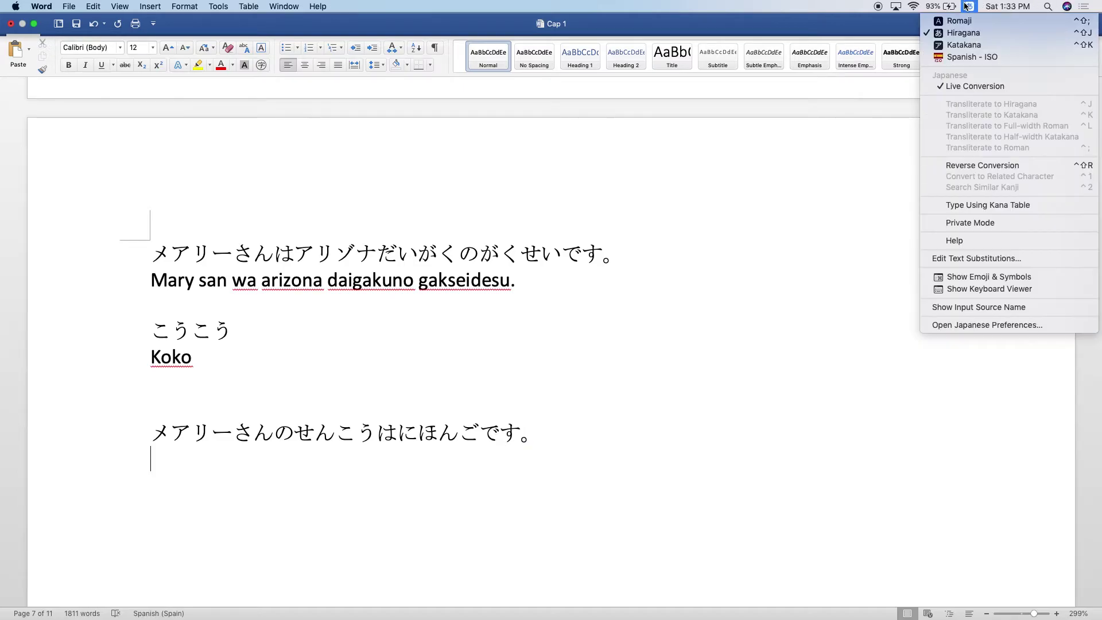
pyautogui.click(972, 56)
pyautogui.write('Mary san no senkou wa nihongo desu.')
pyautogui.press('Return')
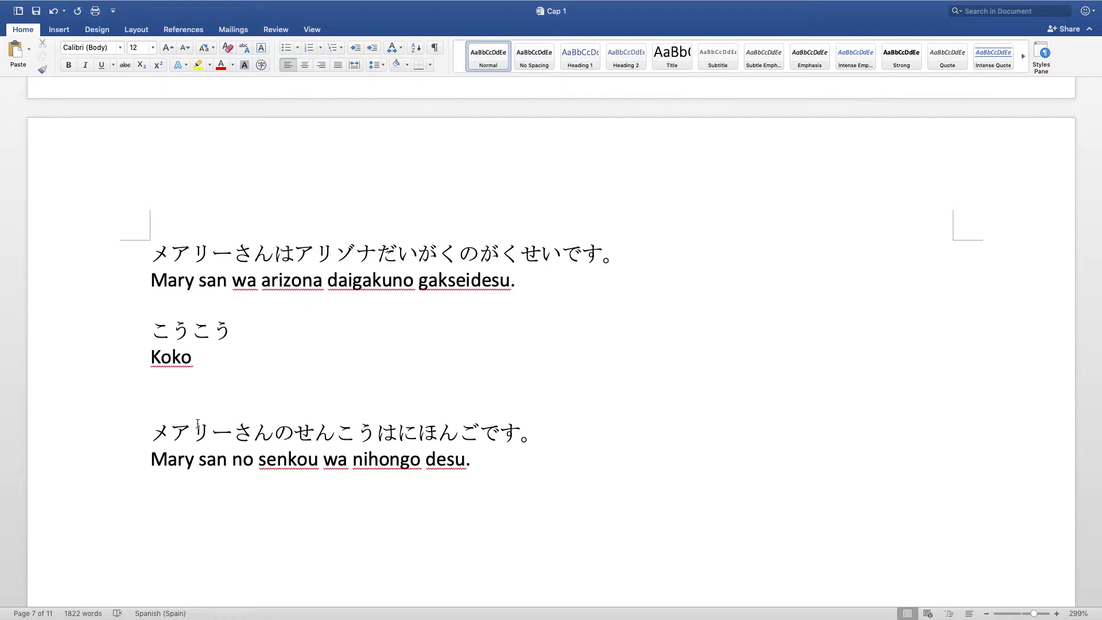
# Highlight せんこう, the particle の, the student's name and the particle は in the sentence about the major.
pyautogui.moveTo(153, 431); pyautogui.dragTo(384, 427)
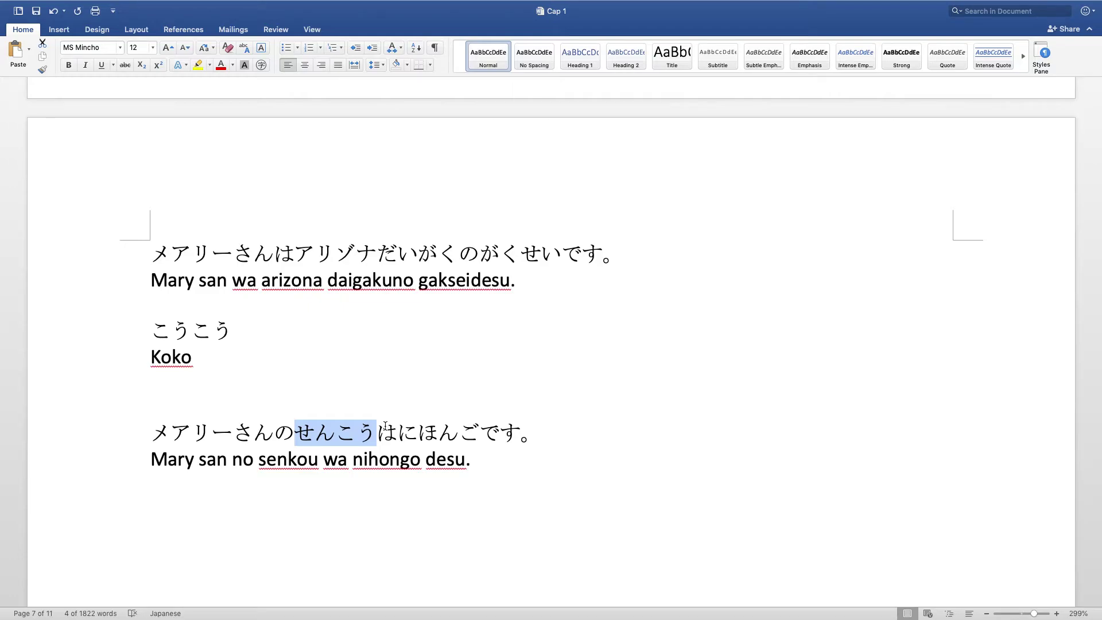
pyautogui.doubleClick(279, 437)
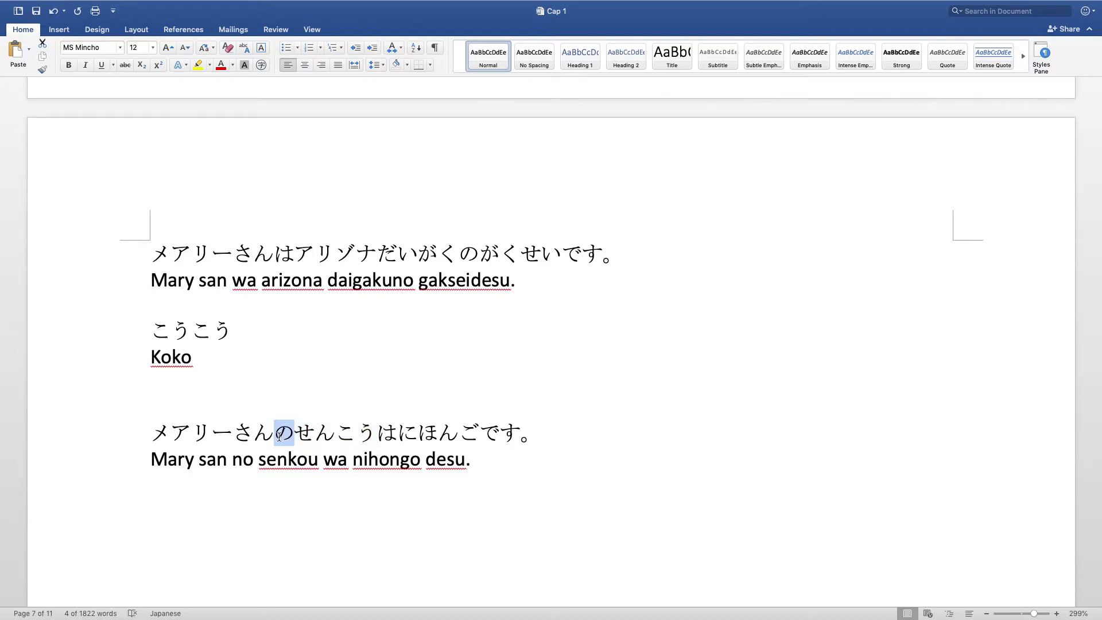
pyautogui.doubleClick(188, 439)
pyautogui.press('Up')
pyautogui.doubleClick(385, 433)
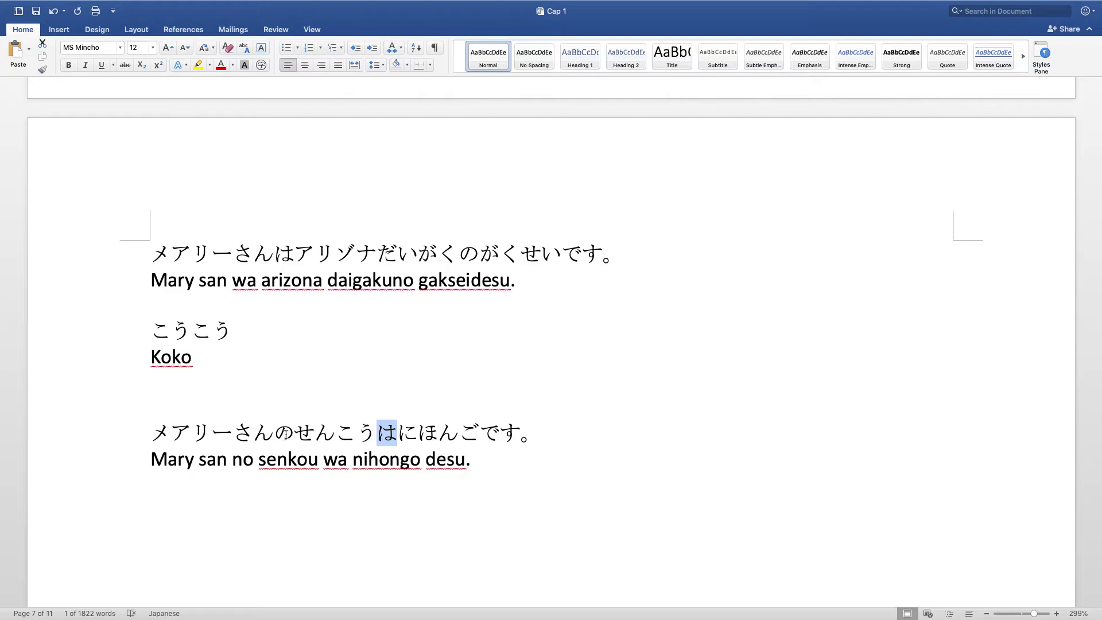
# Highlight the topic phrase before は, ending in のせんこう, and the predicate にほんごです in the sentence about the major.
pyautogui.moveTo(166, 435); pyautogui.dragTo(380, 431)
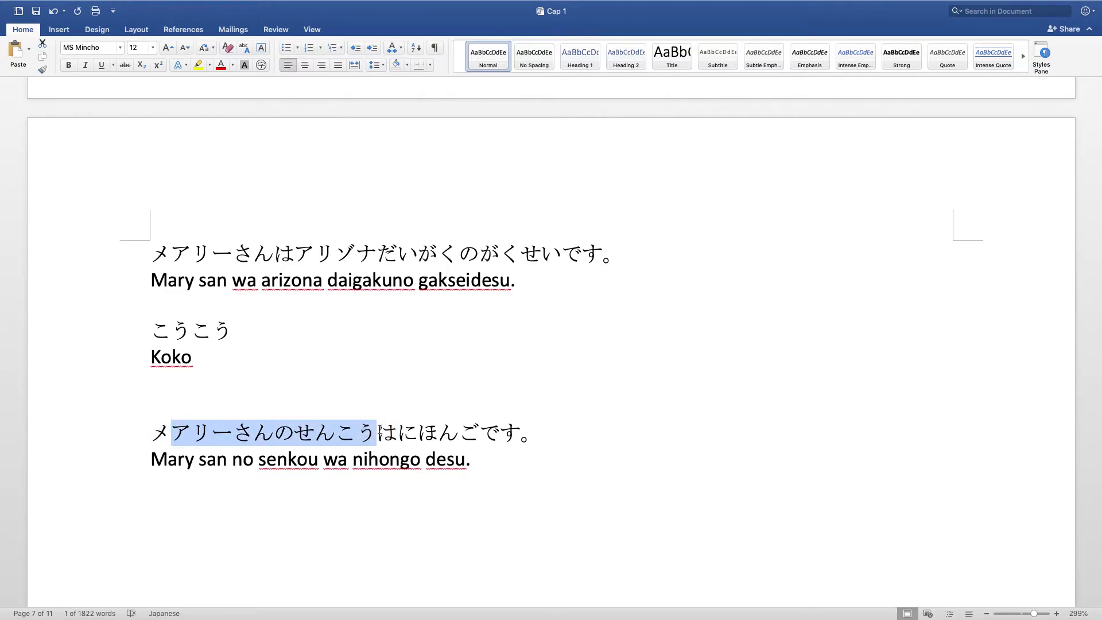
pyautogui.click(399, 431)
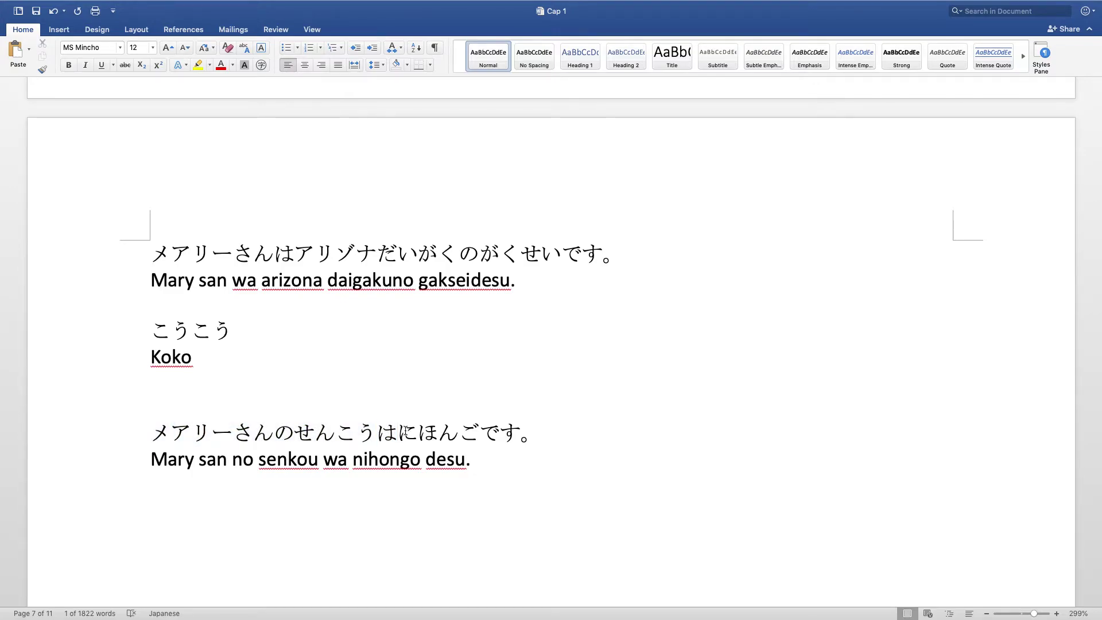
pyautogui.moveTo(406, 431); pyautogui.dragTo(512, 429)
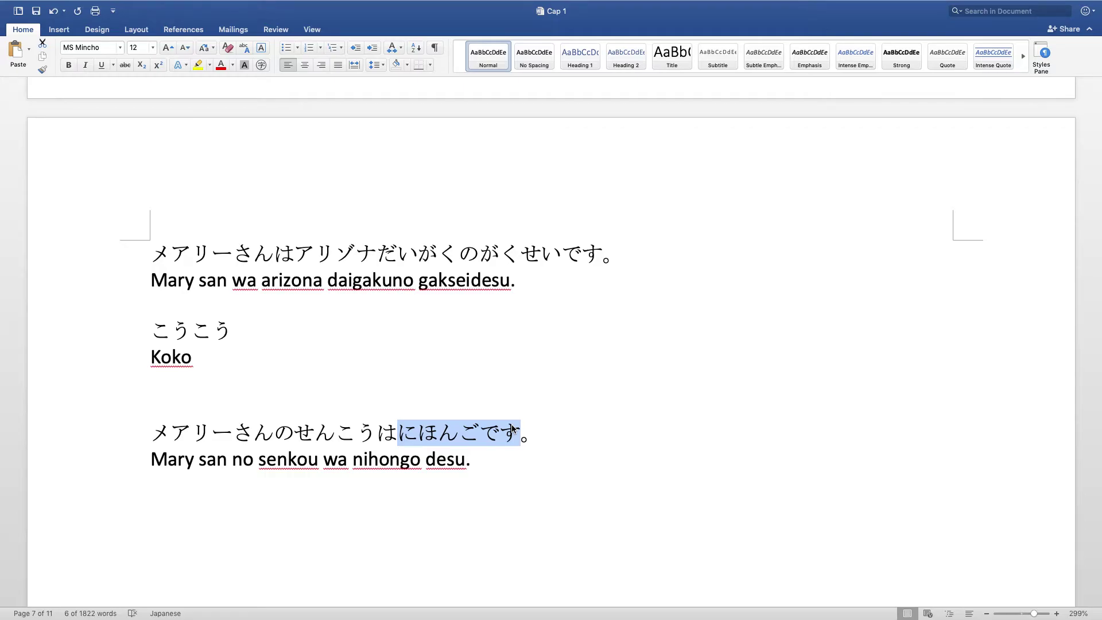
# Examine the table of nationality, year, age, school and major above P52 on page 6.
pyautogui.scroll(5, 512, 429)
pyautogui.scroll(-3, 511, 433)
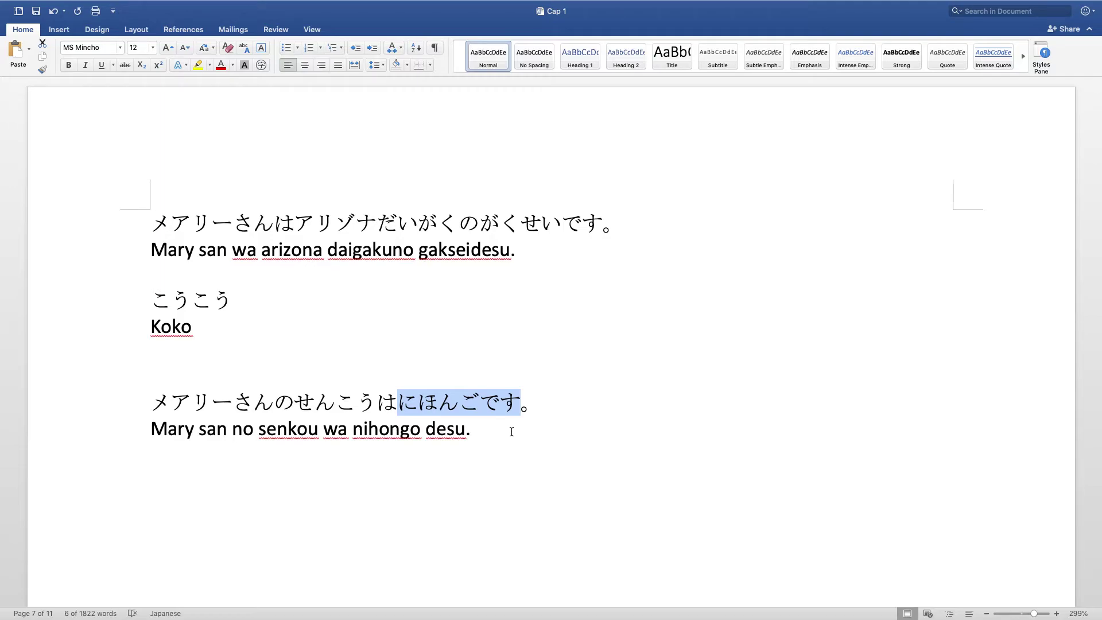
pyautogui.scroll(15, 511, 432)
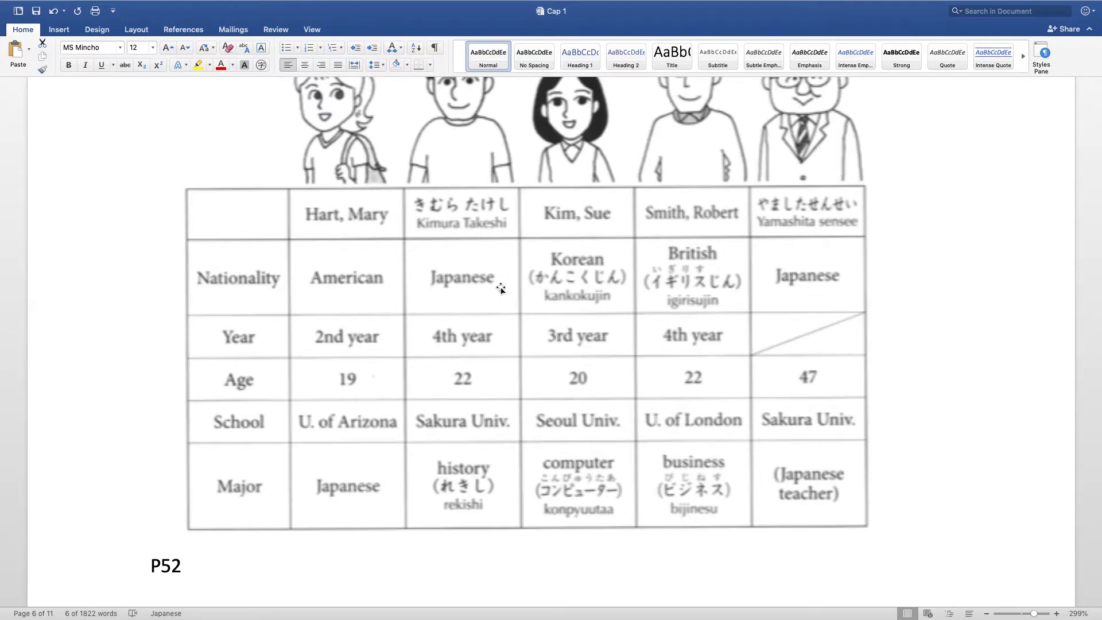
pyautogui.scroll(5, 474, 317)
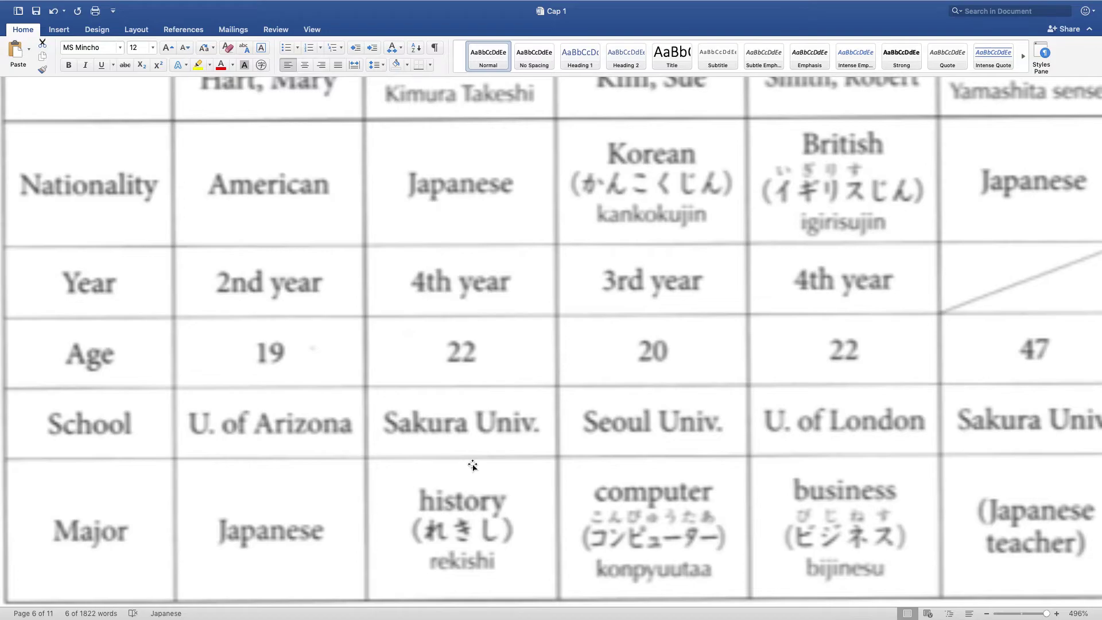
pyautogui.scroll(-5, 472, 464)
pyautogui.scroll(4, 471, 480)
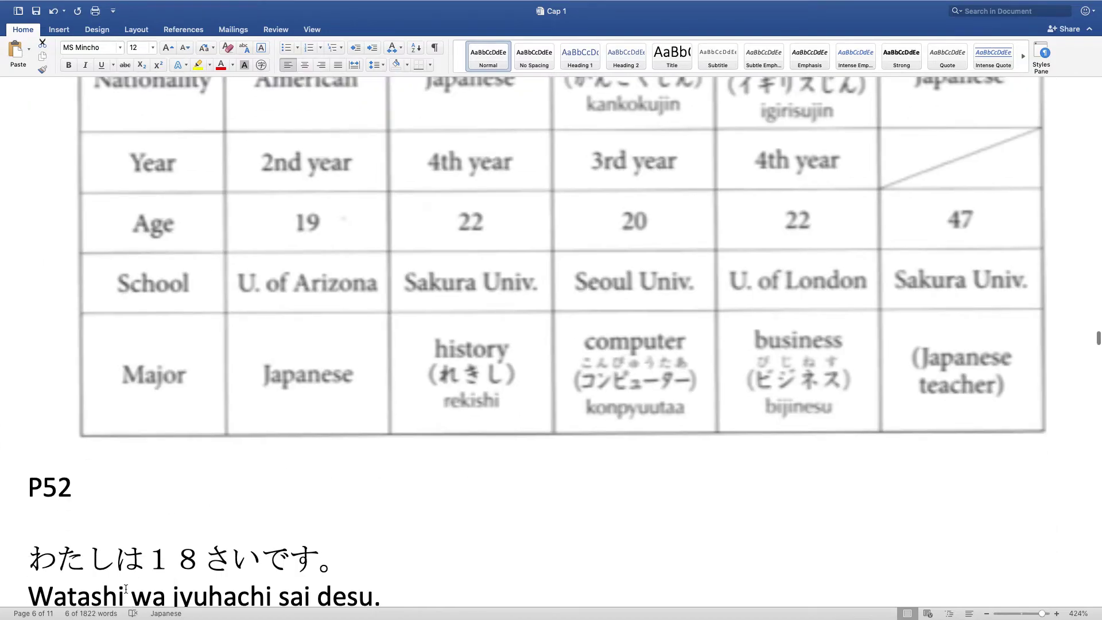
pyautogui.scroll(3, 192, 462)
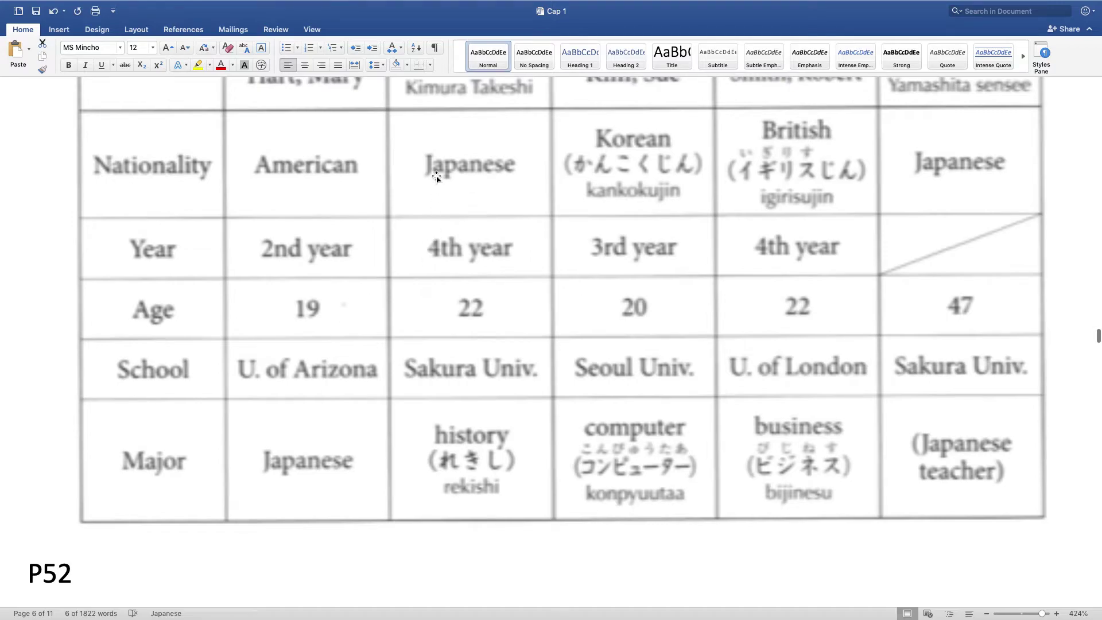